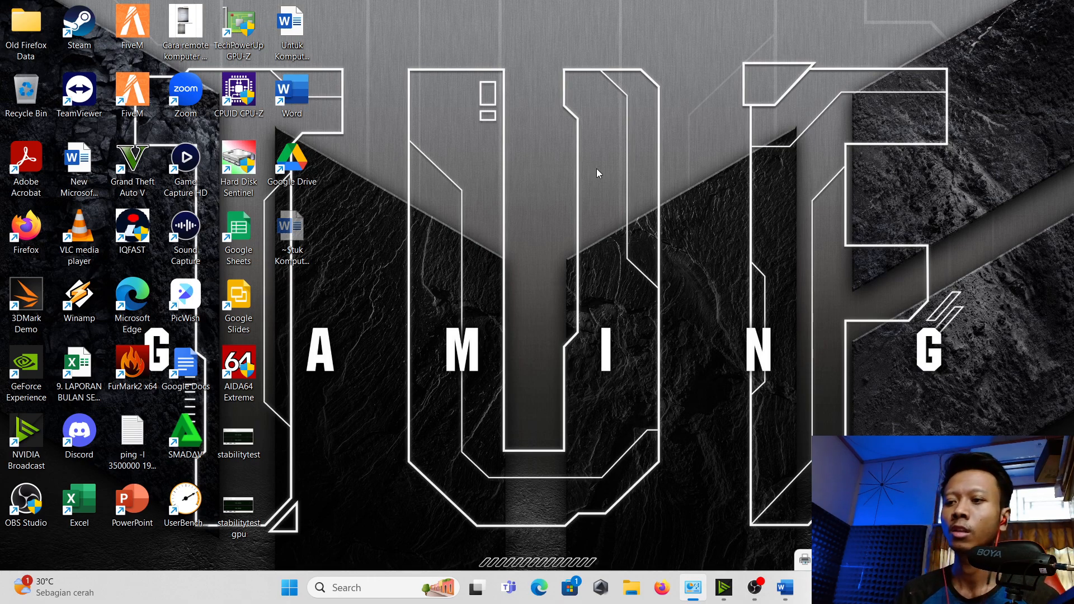
Open the Printers & scanners settings and go to the EPSON L110 Series printer's page
{"action": "left_click", "coordinate": [625, 350]}
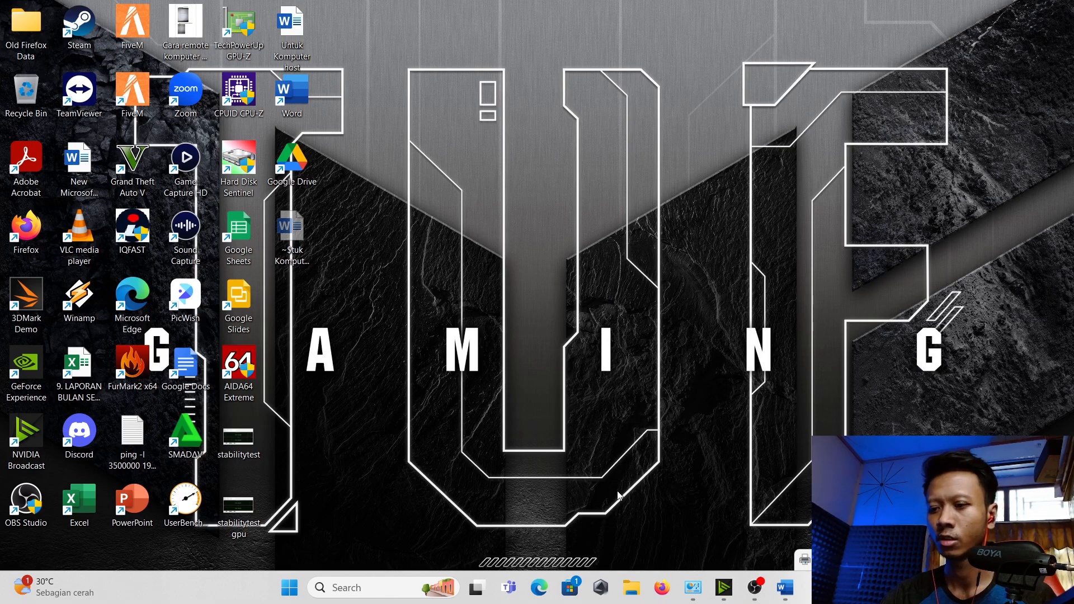
{"action": "left_click", "coordinate": [350, 587]}
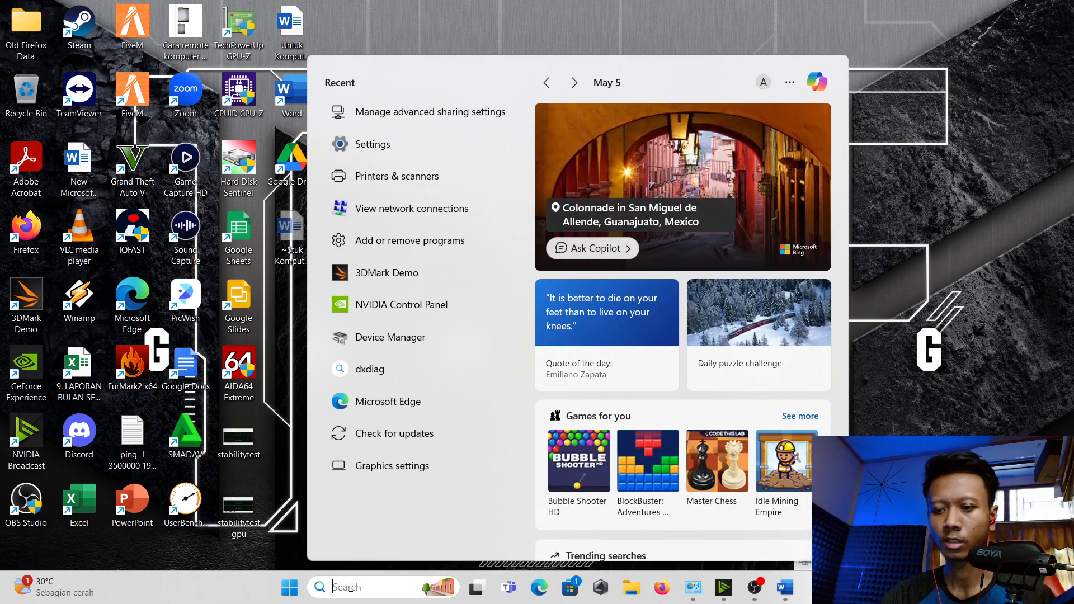
{"action": "type", "text": "pr"}
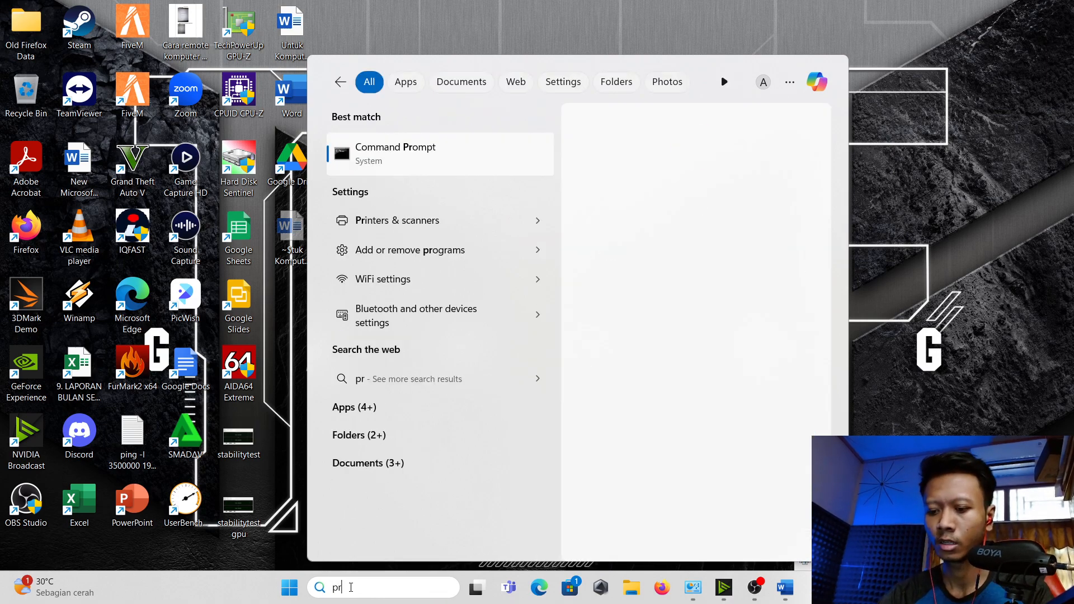
{"action": "type", "text": "inter"}
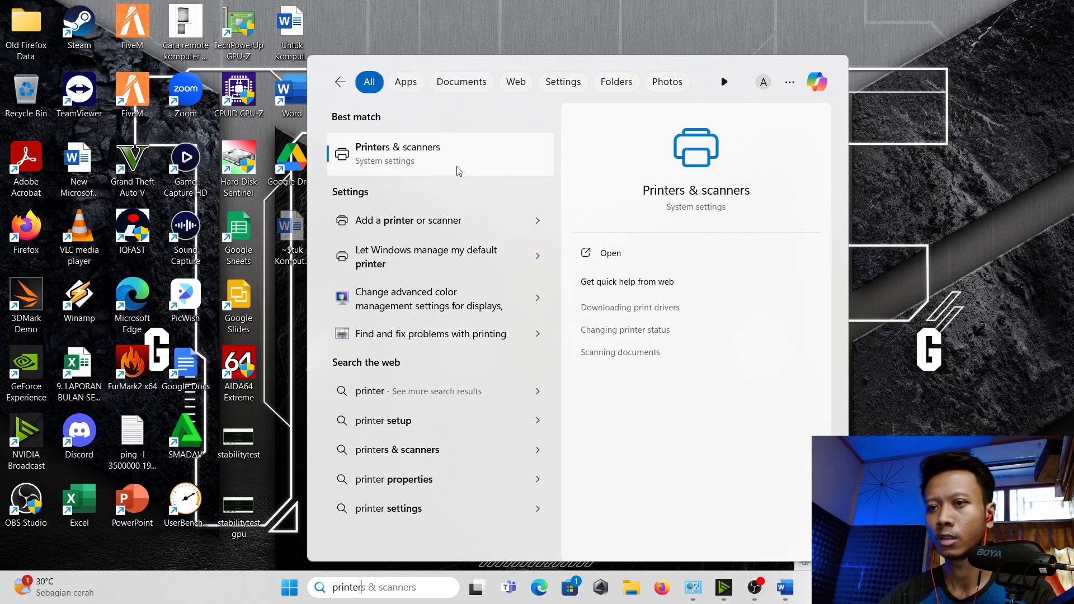
{"action": "left_click", "coordinate": [426, 160]}
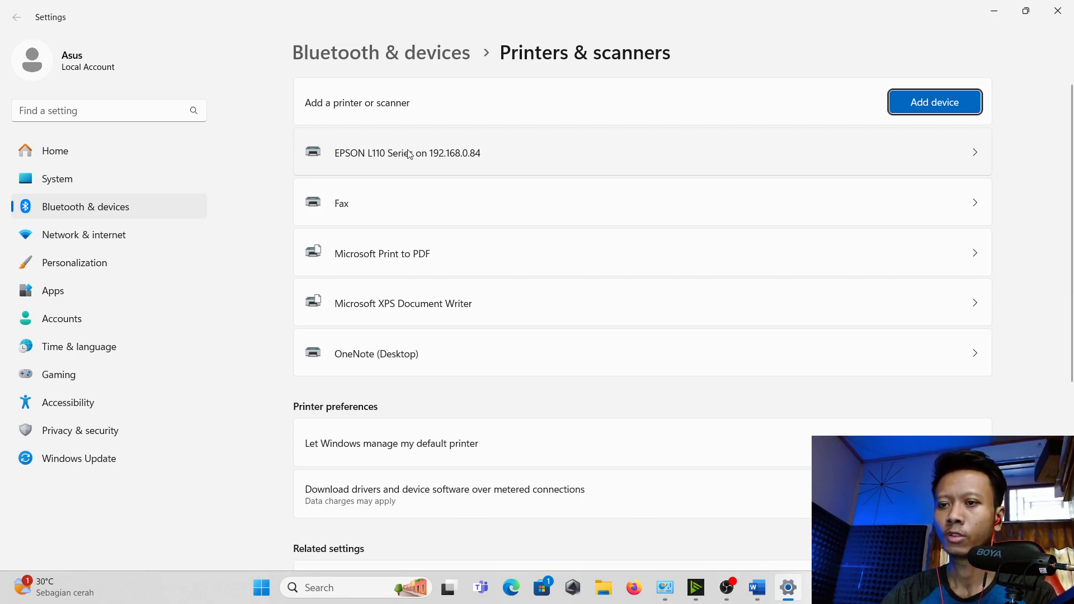
{"action": "left_click", "coordinate": [434, 153]}
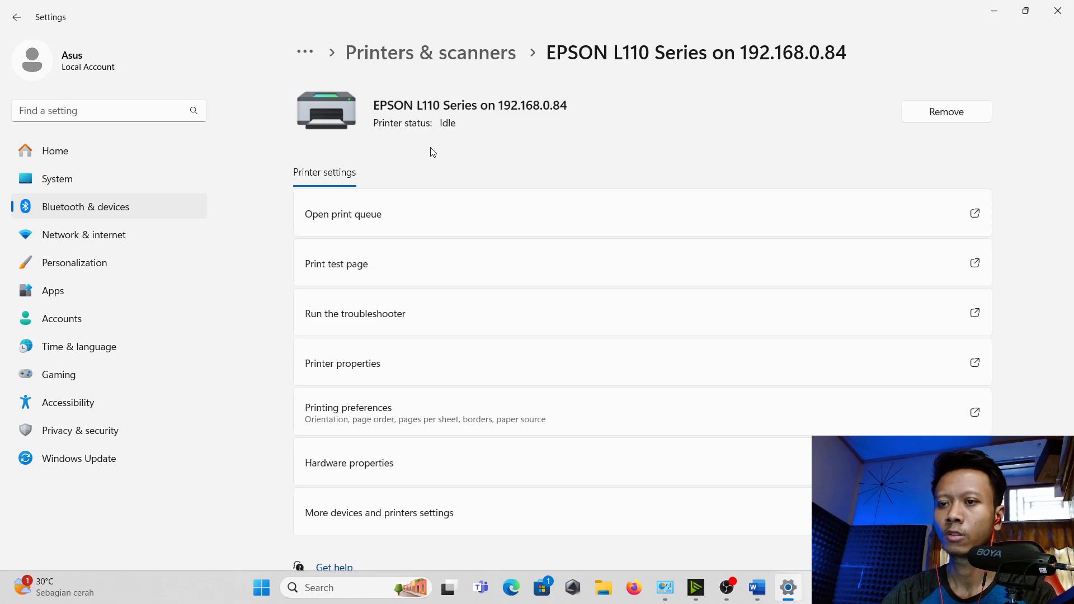
Check the sharing settings in the EPSON L110 printer's properties, accept them and close Settings
{"action": "left_click", "coordinate": [362, 369]}
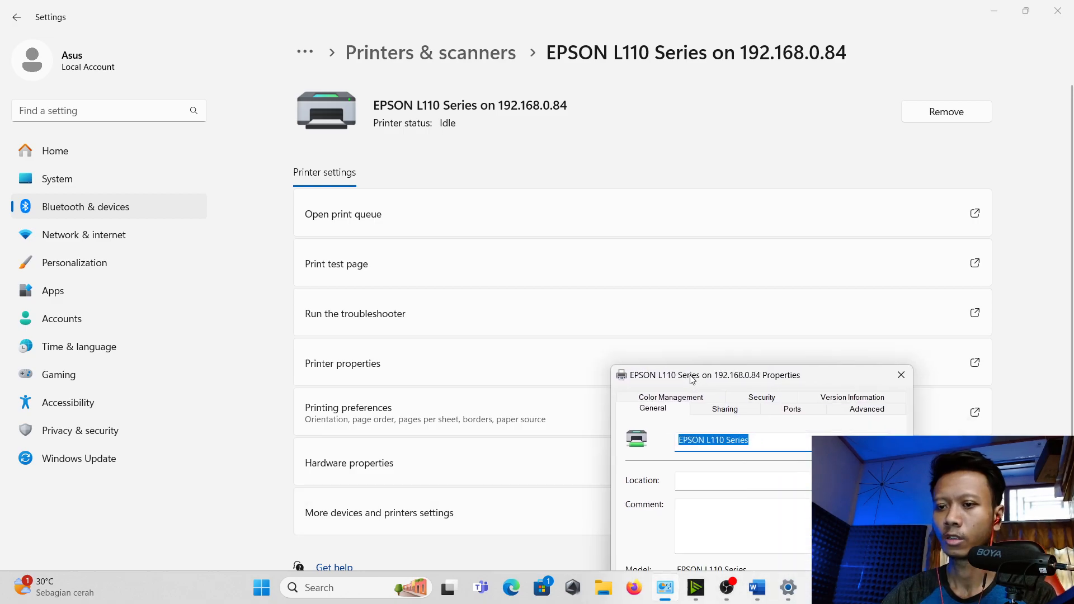
{"action": "left_click", "coordinate": [454, 180]}
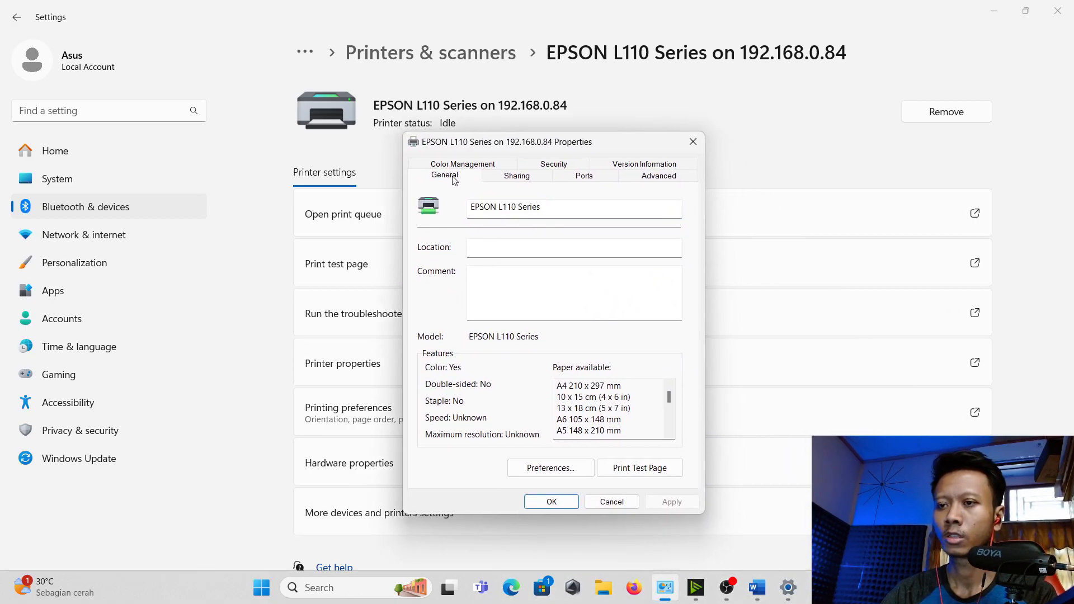
{"action": "left_click", "coordinate": [517, 177]}
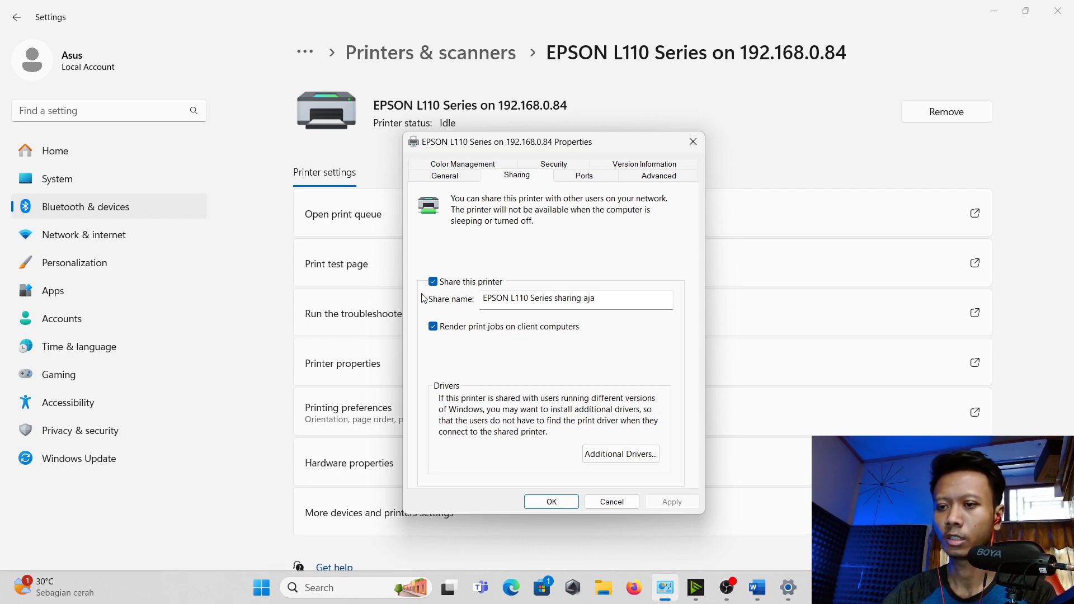
{"action": "left_click", "coordinate": [551, 502]}
{"action": "left_click_drag", "start_coordinate": [861, 495], "coordinate": [885, 562]}
{"action": "left_click", "coordinate": [1061, 7]}
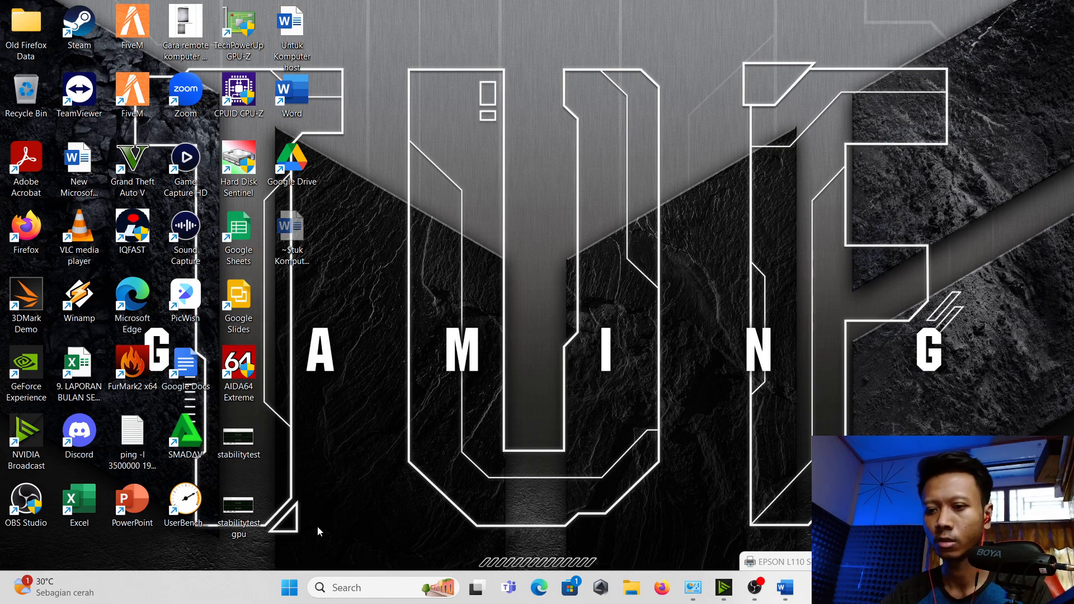
Open the advanced network settings in the Network & internet section of Windows Settings
{"action": "left_click", "coordinate": [356, 590]}
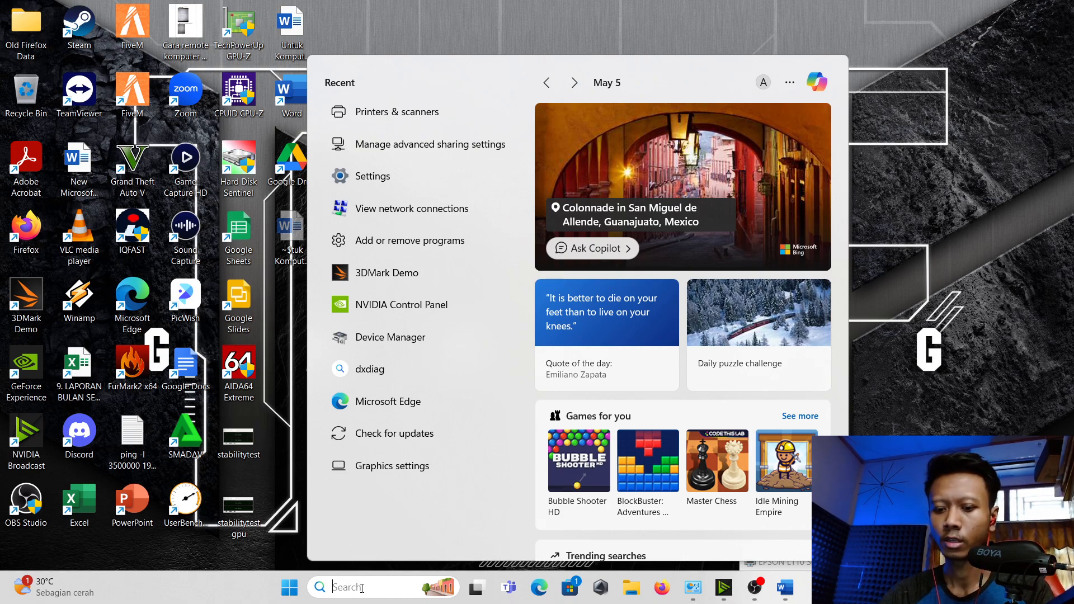
{"action": "type", "text": "setting"}
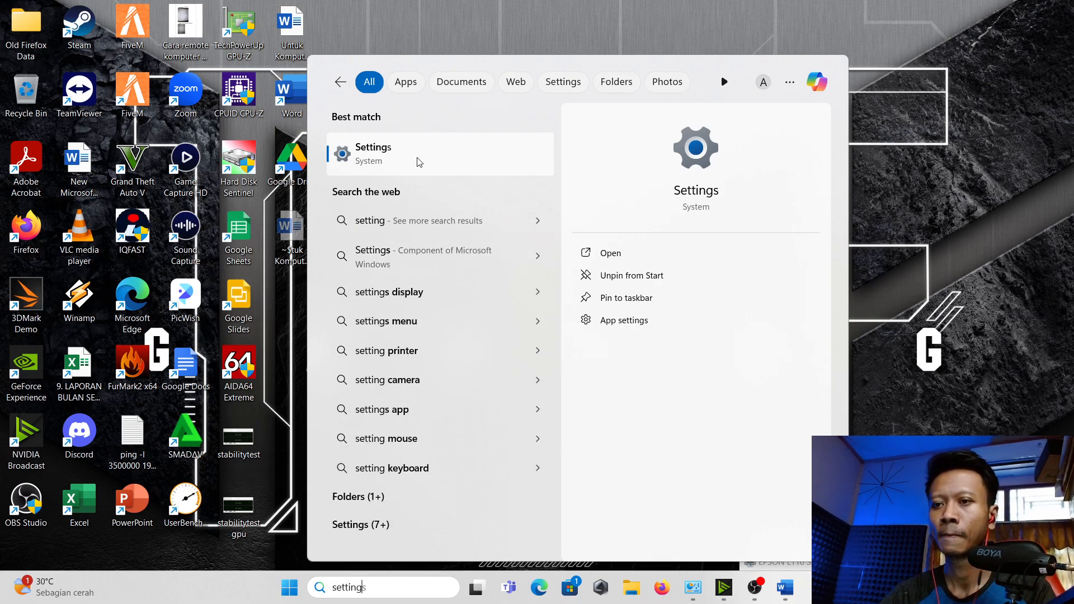
{"action": "left_click", "coordinate": [395, 153]}
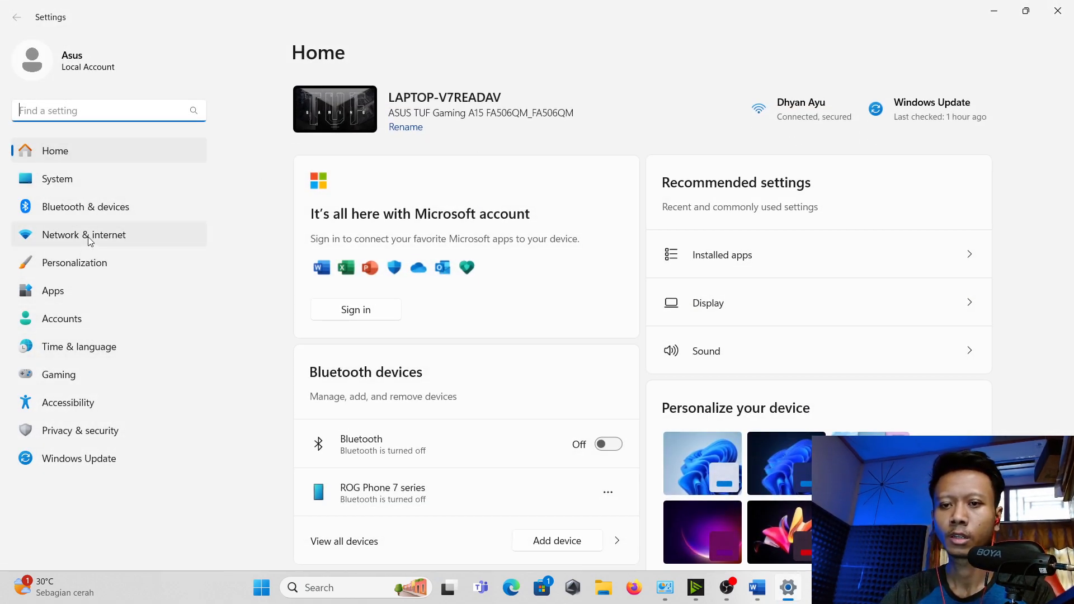
{"action": "left_click", "coordinate": [89, 239]}
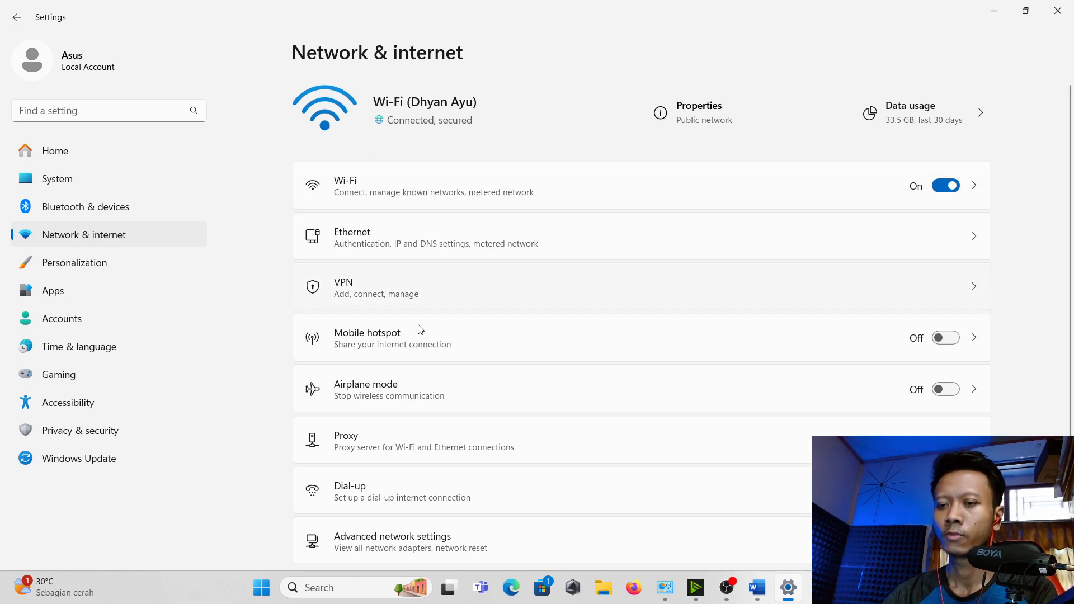
{"action": "scroll", "coordinate": [417, 387], "scroll_direction": "down", "scroll_amount": 1}
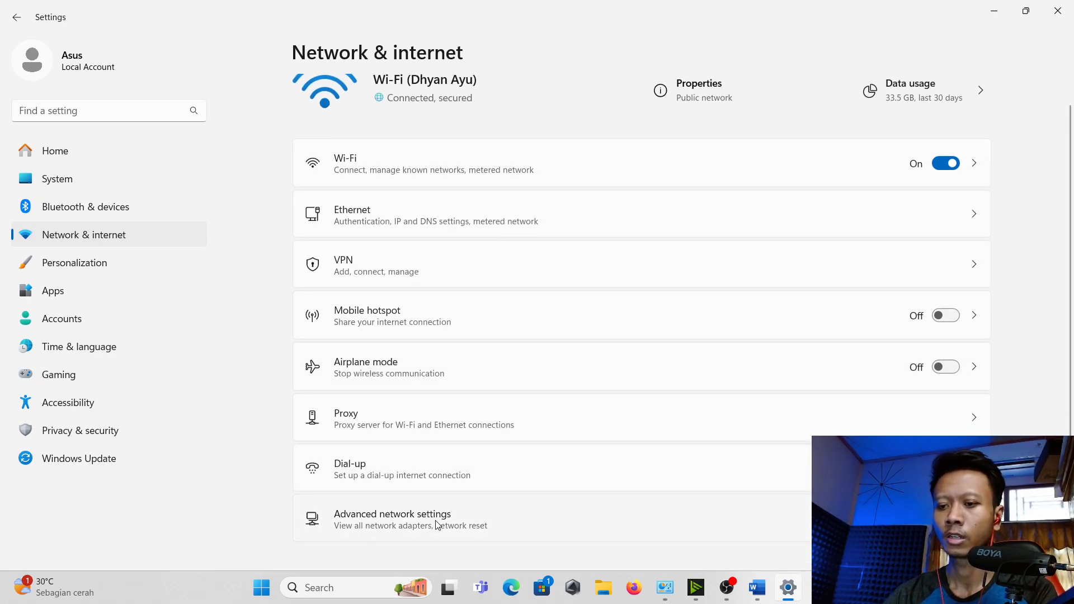
{"action": "left_click", "coordinate": [436, 526]}
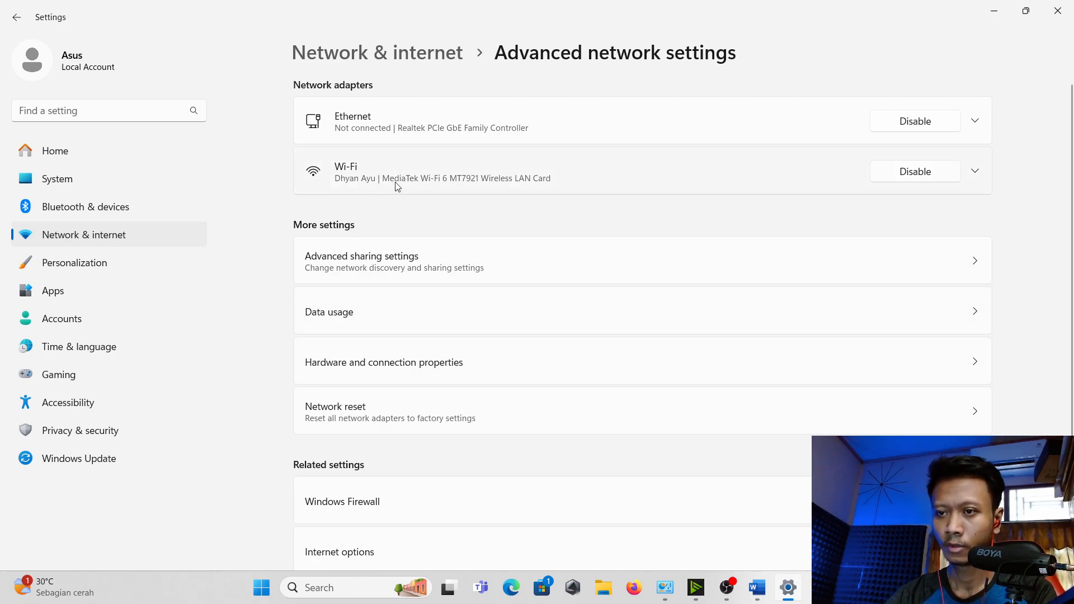
Expand the Wi-Fi adapter's details and open its additional adapter options for editing
{"action": "scroll", "coordinate": [398, 425], "scroll_direction": "down", "scroll_amount": 2}
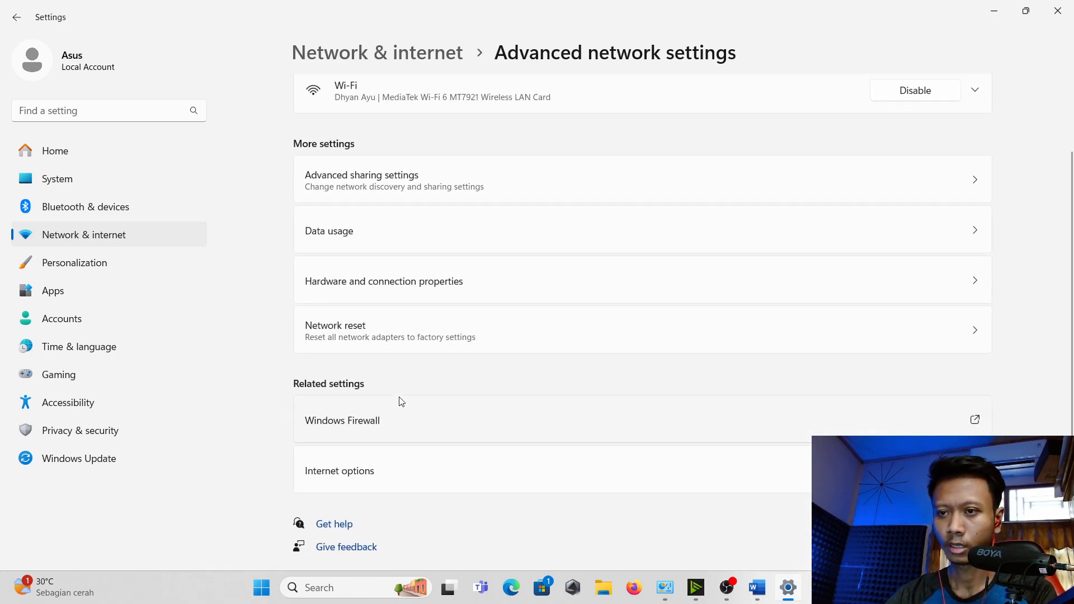
{"action": "scroll", "coordinate": [402, 335], "scroll_direction": "up", "scroll_amount": 2}
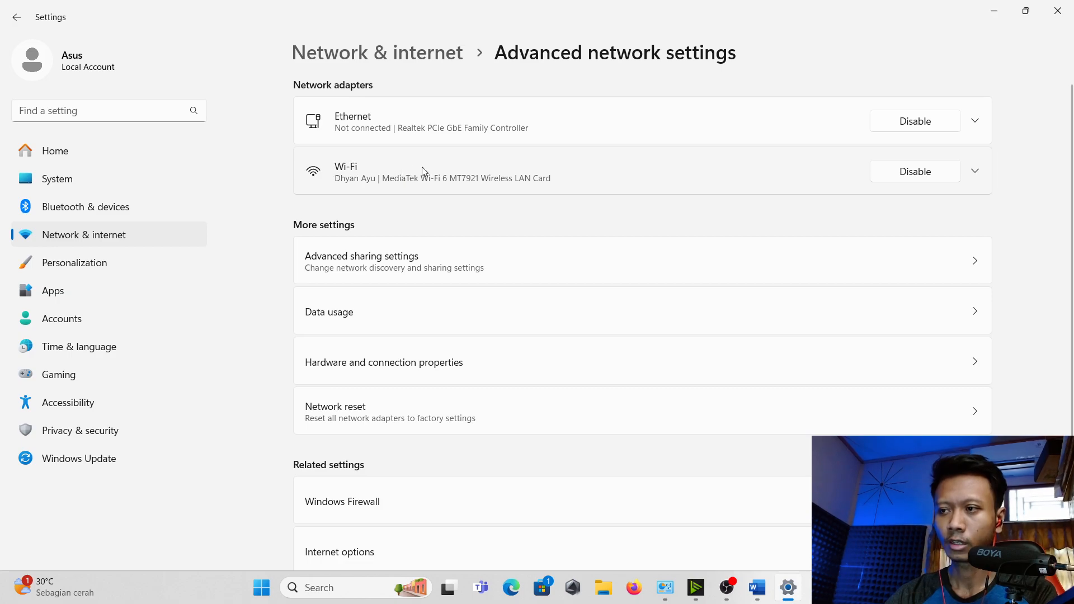
{"action": "left_click", "coordinate": [390, 176]}
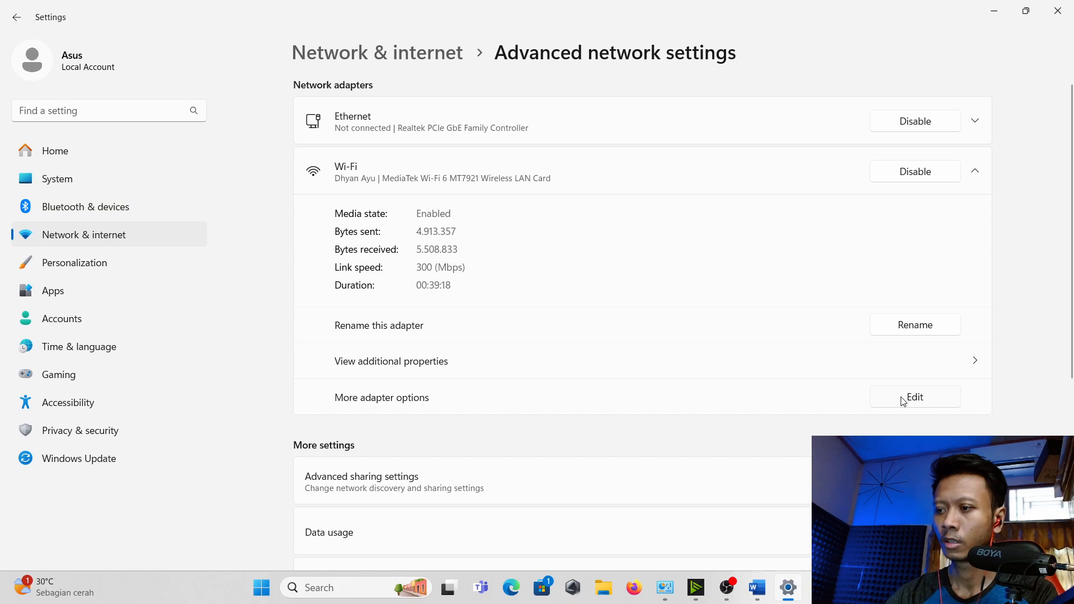
{"action": "left_click", "coordinate": [915, 399]}
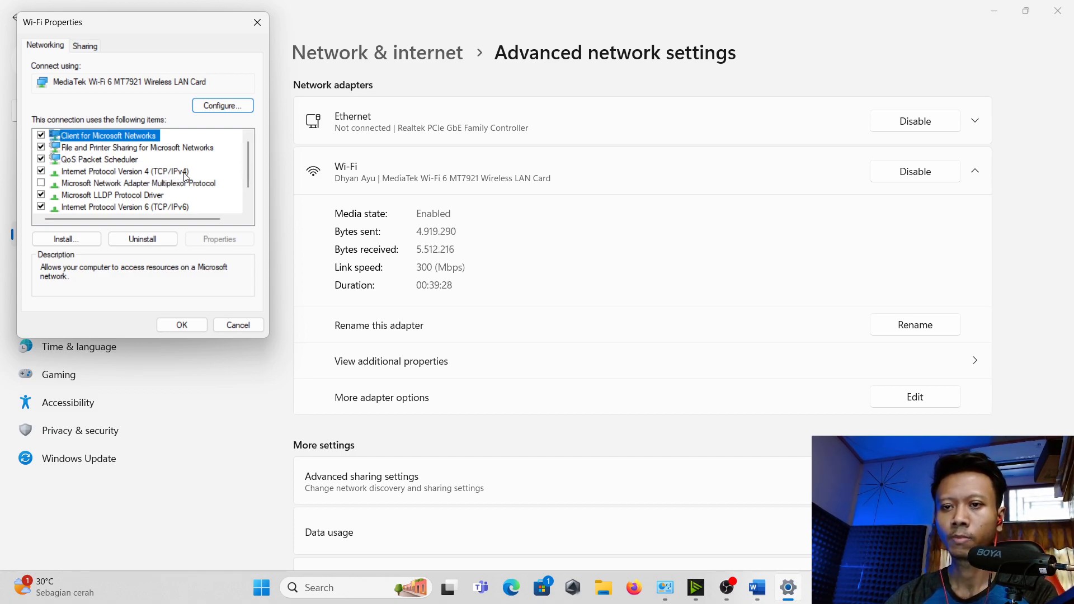
Open the Internet Protocol Version 4 (TCP/IPv4) properties and choose to use a manually specified IP address
{"action": "left_click", "coordinate": [116, 173]}
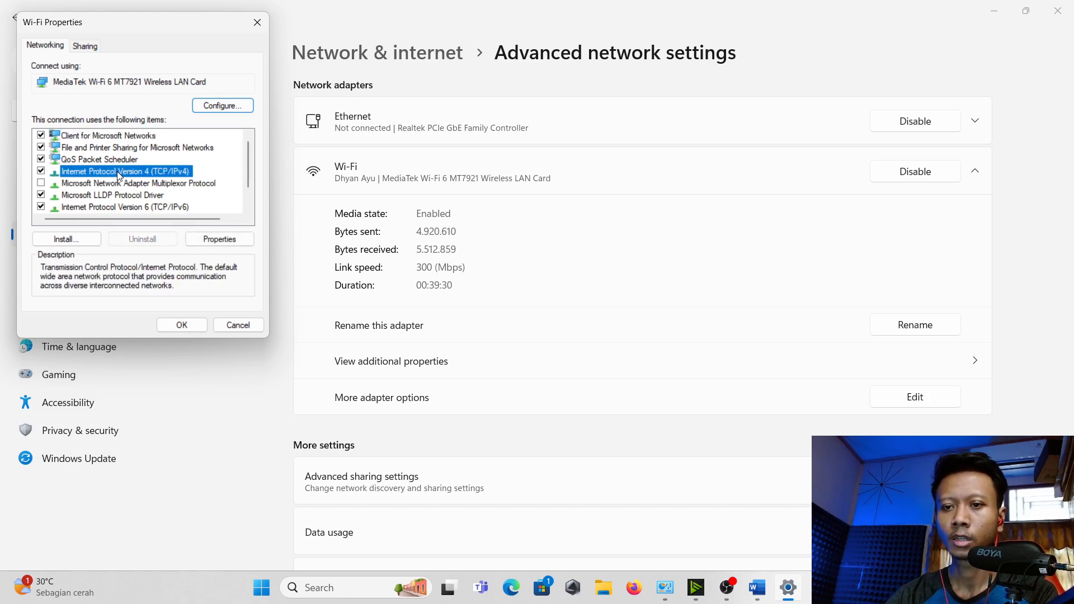
{"action": "double_click", "coordinate": [126, 172]}
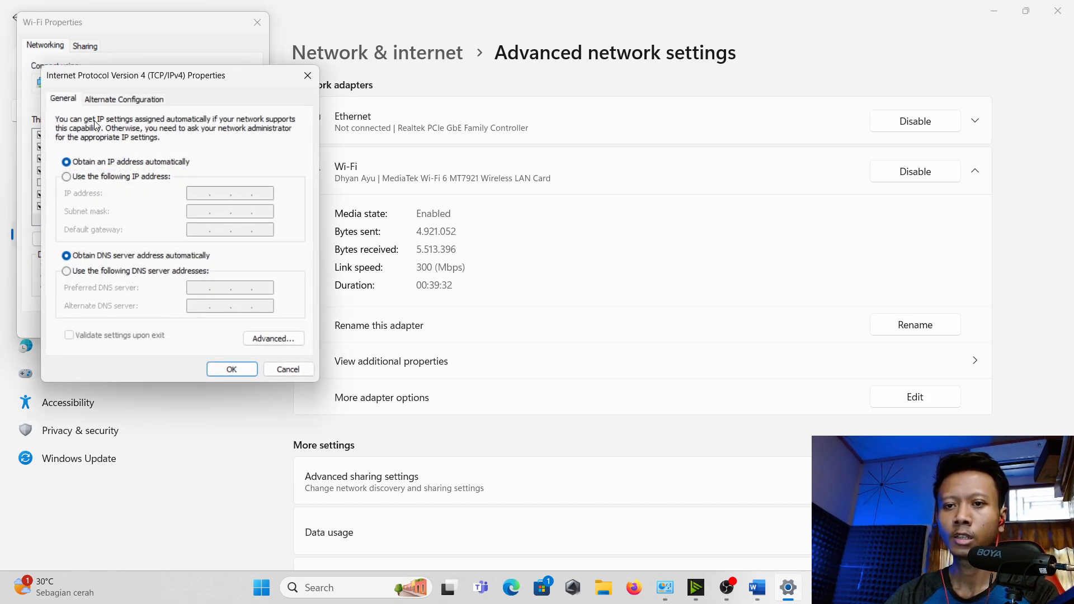
{"action": "left_click", "coordinate": [66, 178]}
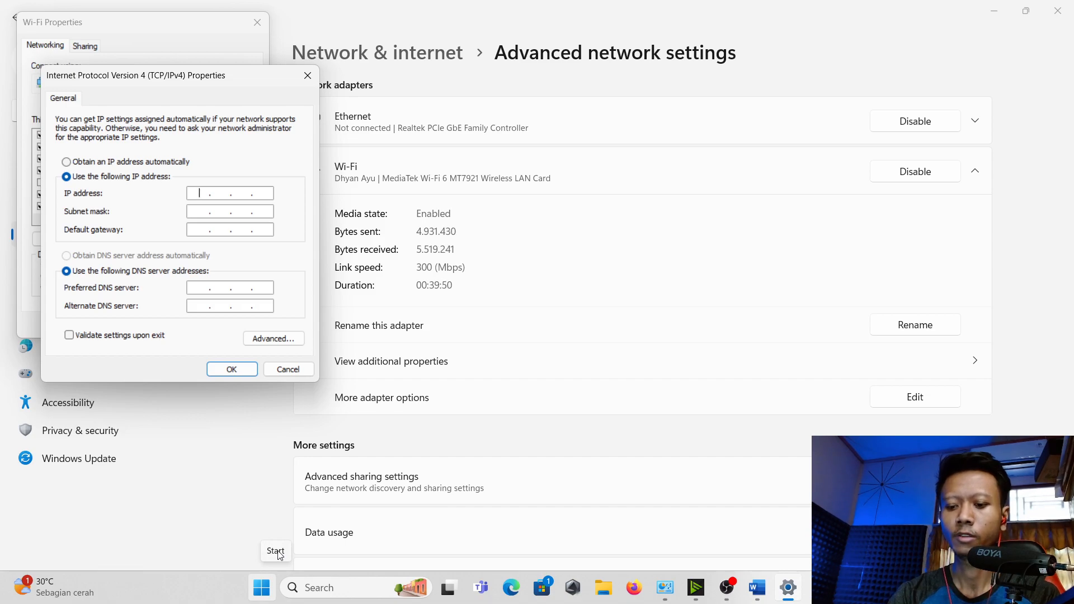
Run ipconfig in Command Prompt to look up the Wi-Fi adapter's IPv4 address, subnet mask and gateway
{"action": "key", "text": "super+r"}
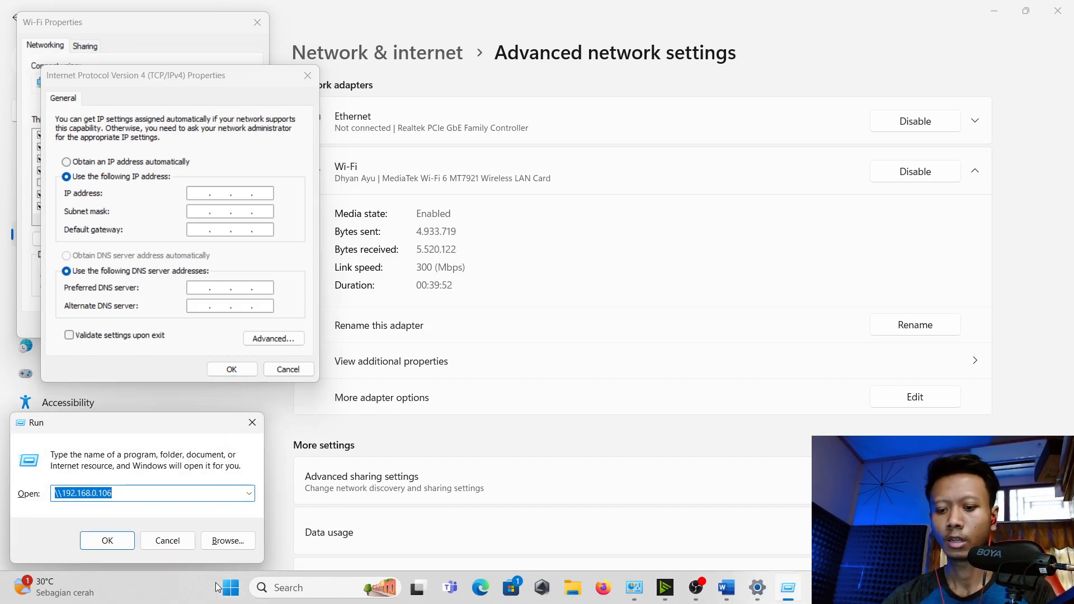
{"action": "type", "text": "cmd"}
{"action": "key", "text": "Return"}
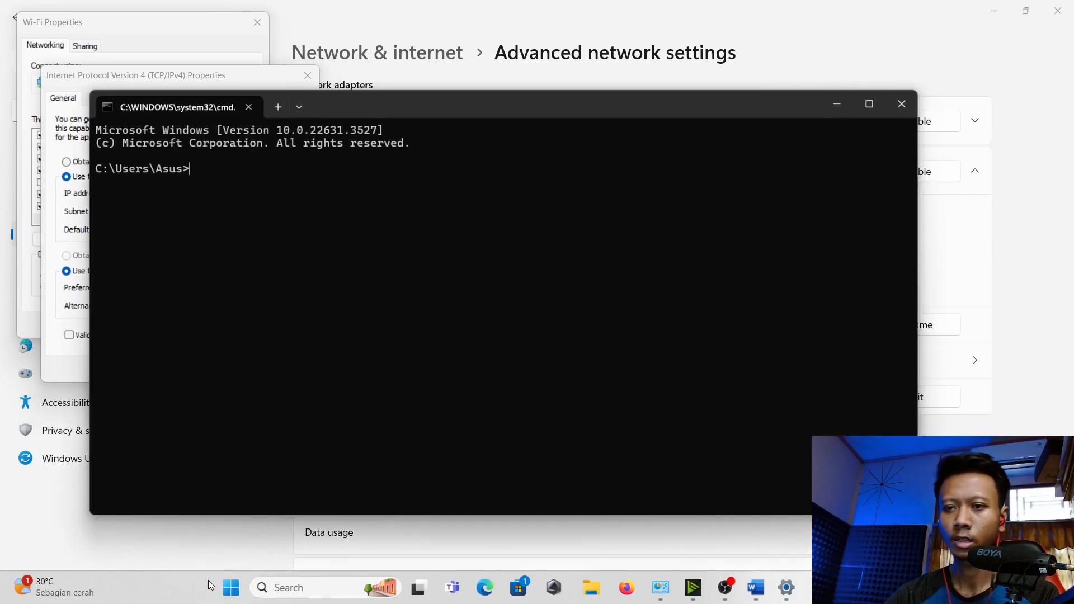
{"action": "type", "text": "ipc"}
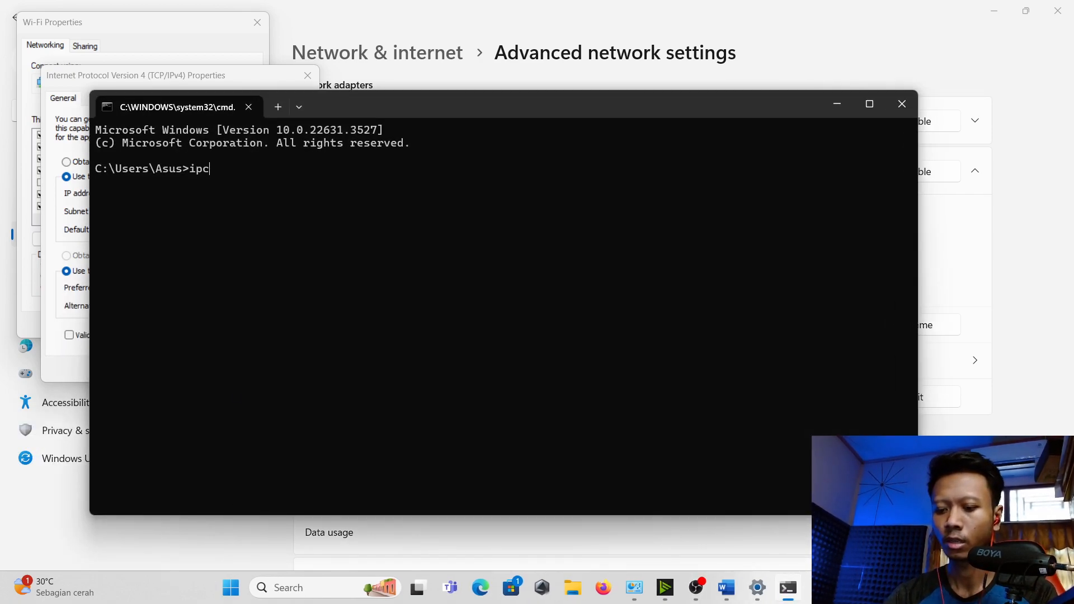
{"action": "type", "text": "onfig"}
{"action": "key", "text": "Return"}
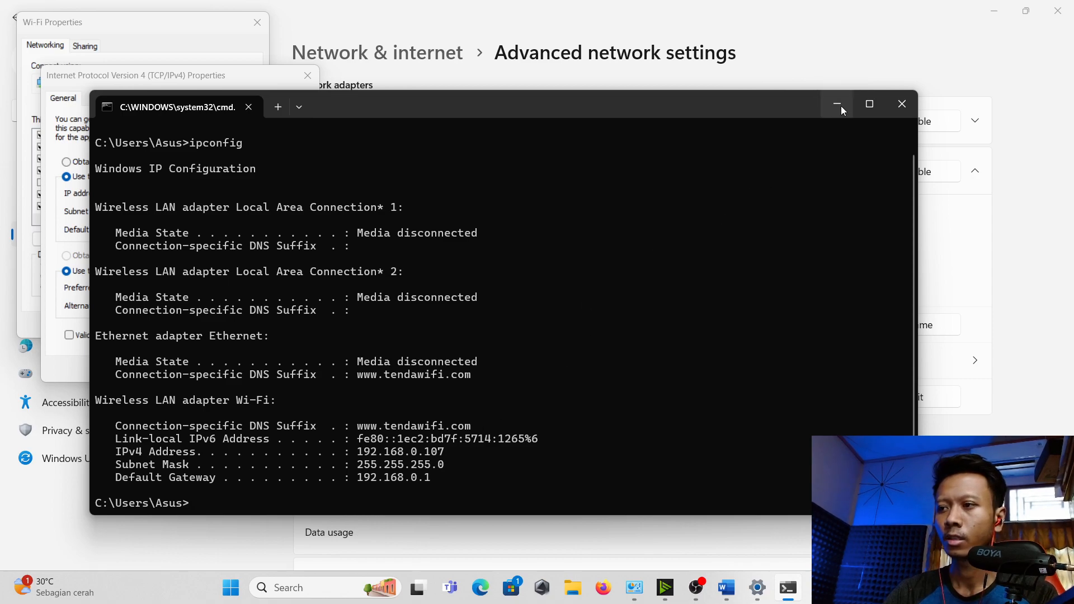
Set the Wi-Fi adapter's static IP address to 192.168.0.107 with subnet mask 255.255.255.0, consulting the ipconfig output
{"action": "left_click_drag", "start_coordinate": [760, 109], "coordinate": [707, 314]}
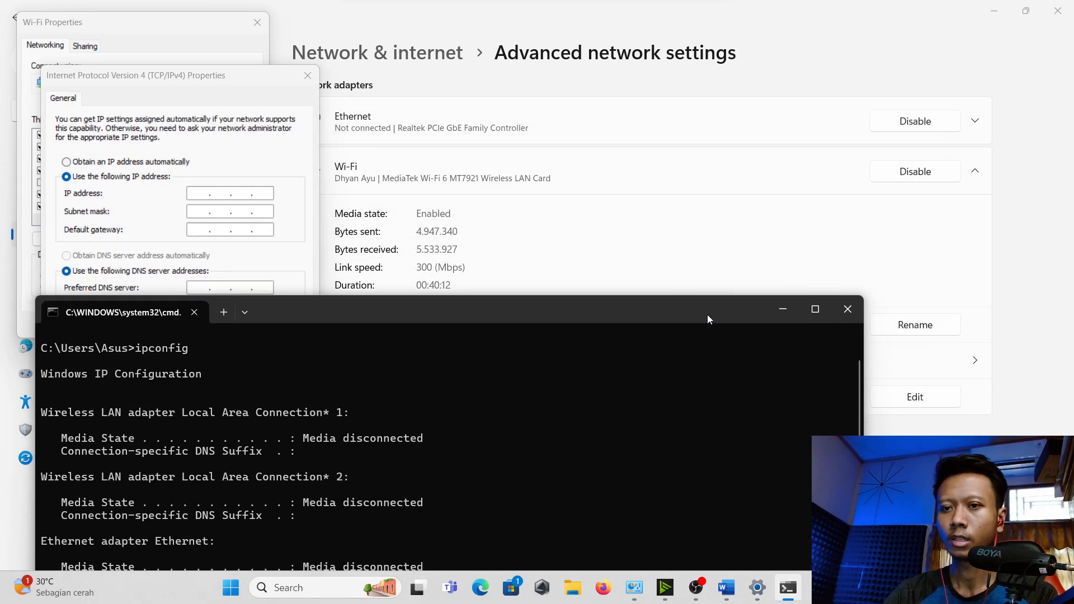
{"action": "left_click_drag", "start_coordinate": [511, 295], "coordinate": [539, 204]}
{"action": "left_click", "coordinate": [168, 188]}
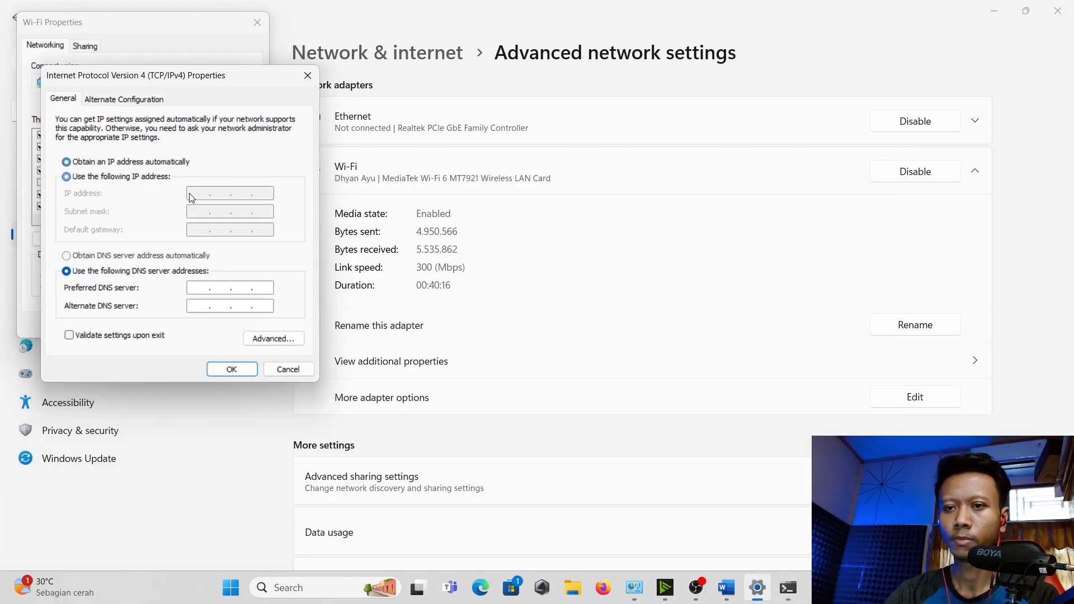
{"action": "left_click", "coordinate": [197, 193]}
{"action": "type", "text": "192 . "}
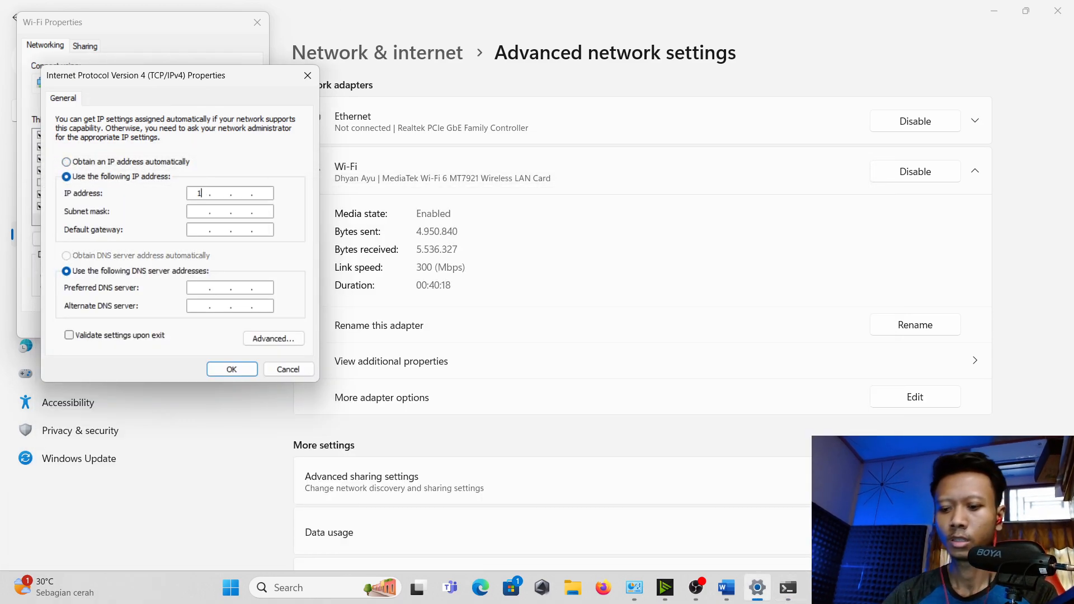
{"action": "type", "text": "168"}
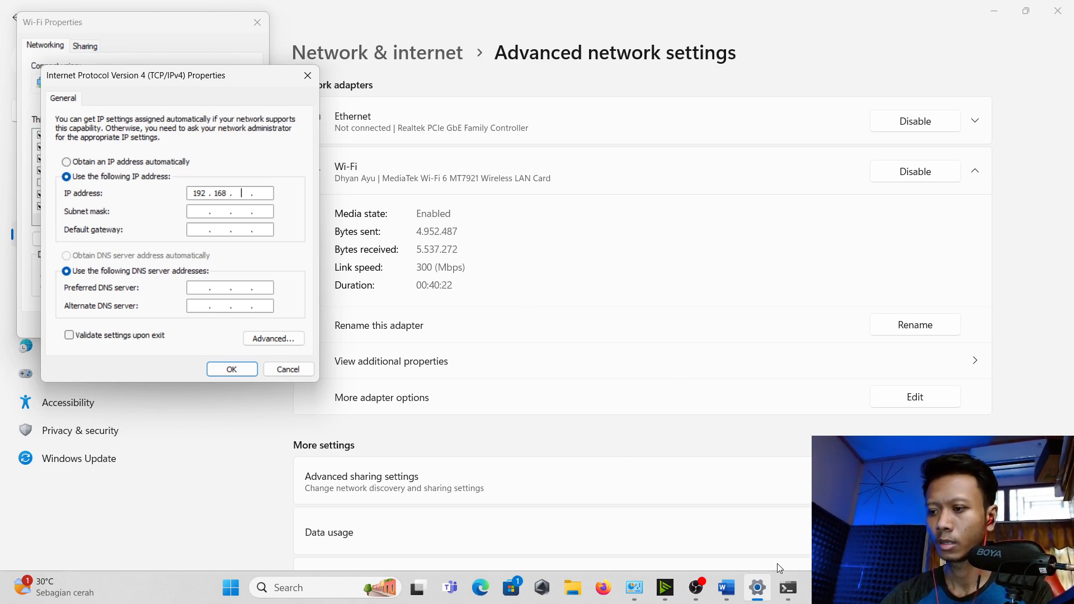
{"action": "left_click", "coordinate": [787, 588]}
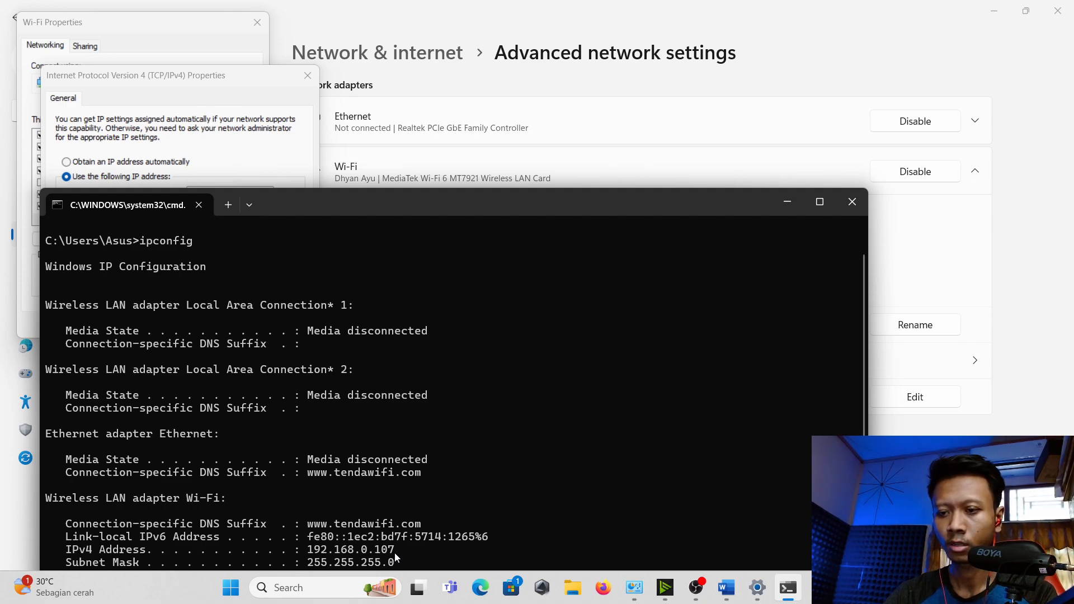
{"action": "left_click", "coordinate": [269, 156]}
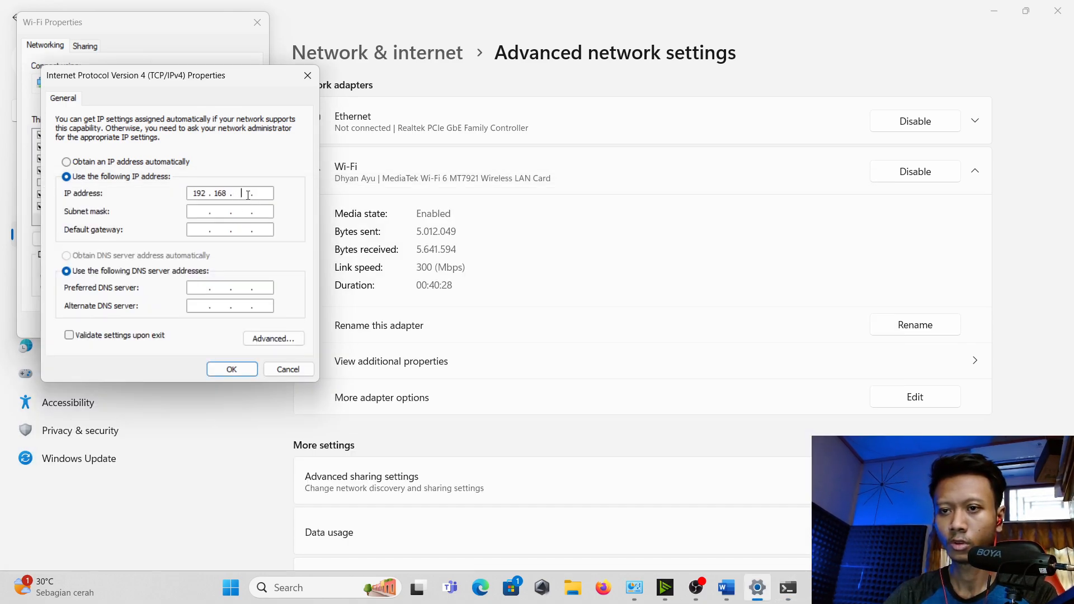
{"action": "type", "text": "0.107"}
{"action": "left_click", "coordinate": [196, 211]}
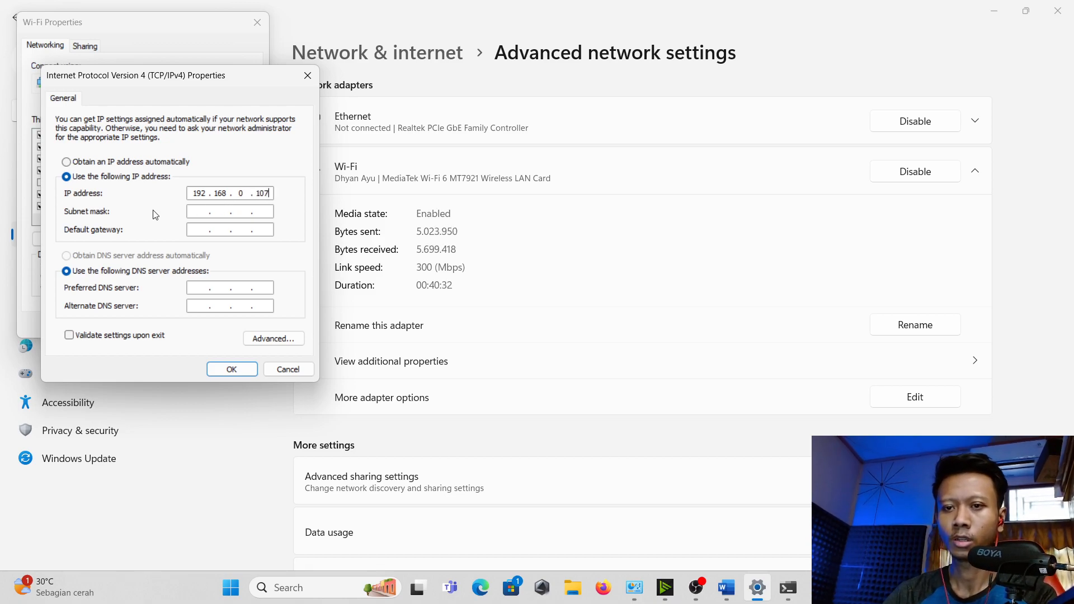
{"action": "left_click", "coordinate": [196, 211]}
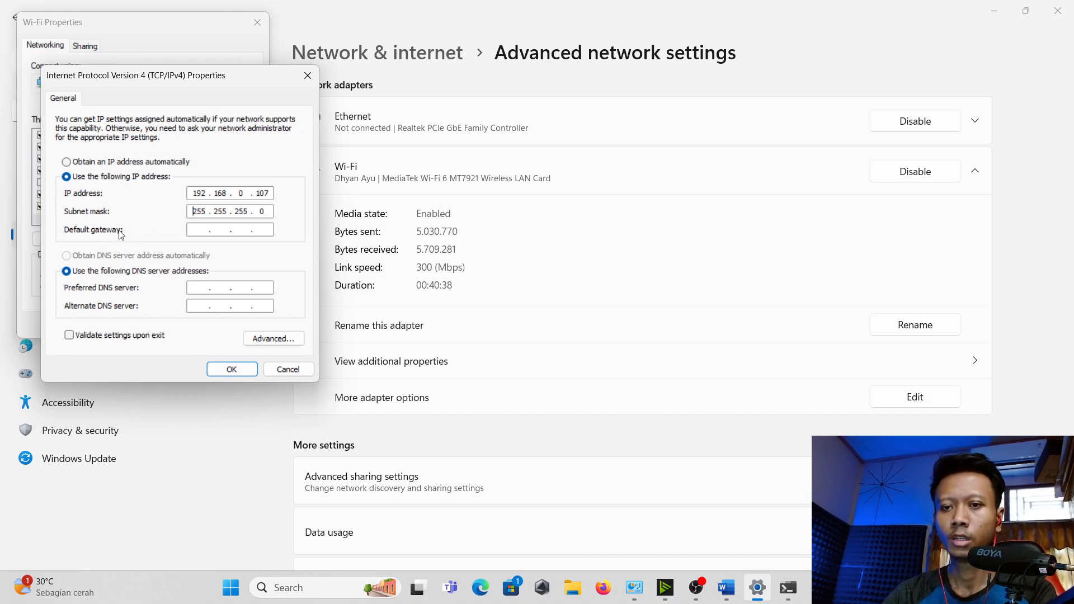
Set the Wi-Fi adapter's default gateway to 192.168.0.1
{"action": "left_click", "coordinate": [199, 228]}
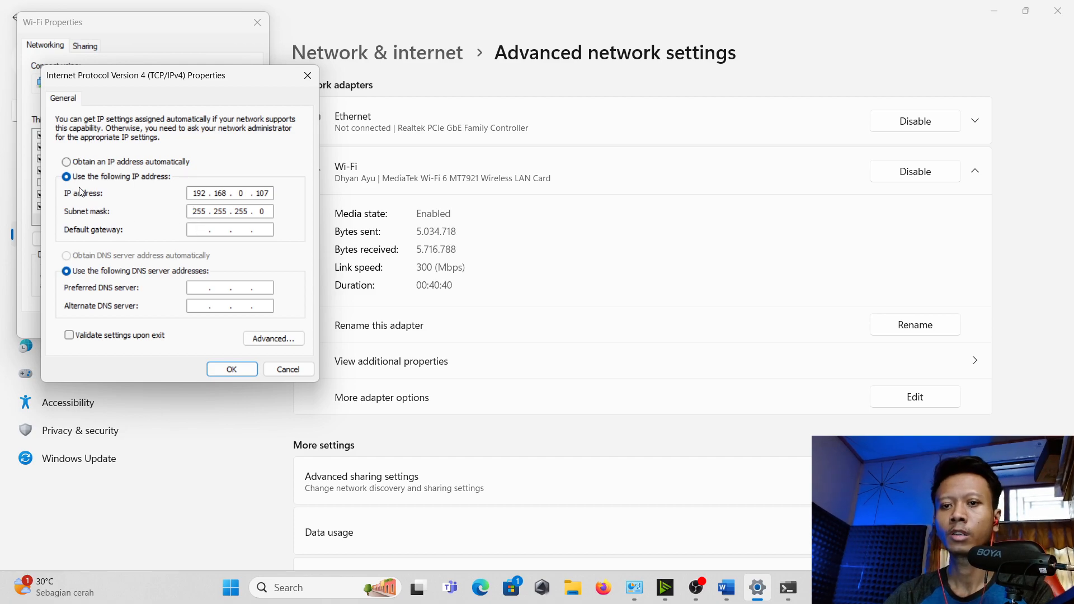
{"action": "type", "text": "1"}
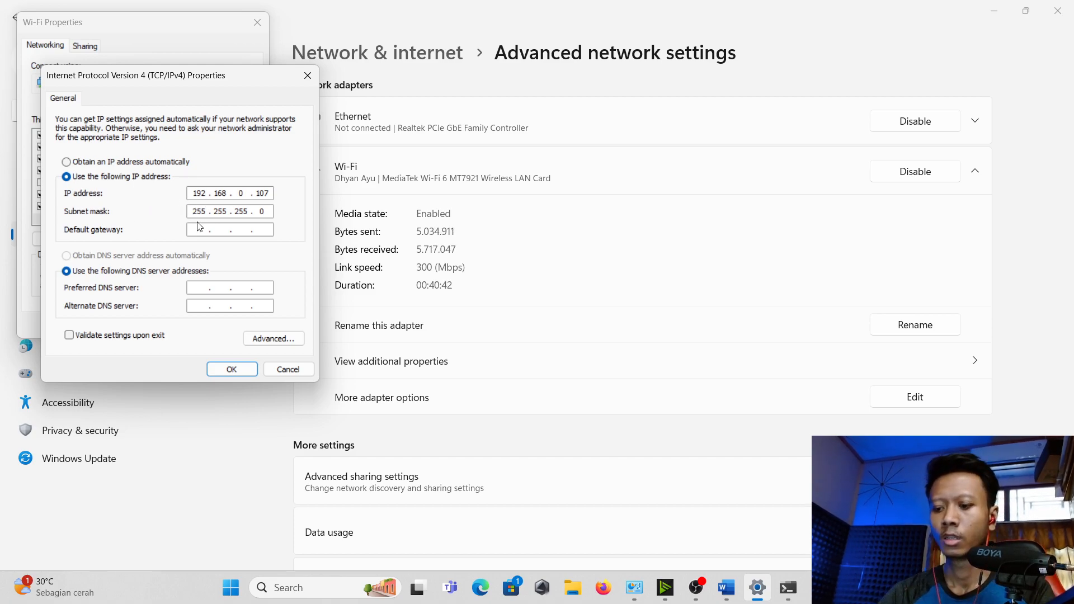
{"action": "type", "text": "92.168.."}
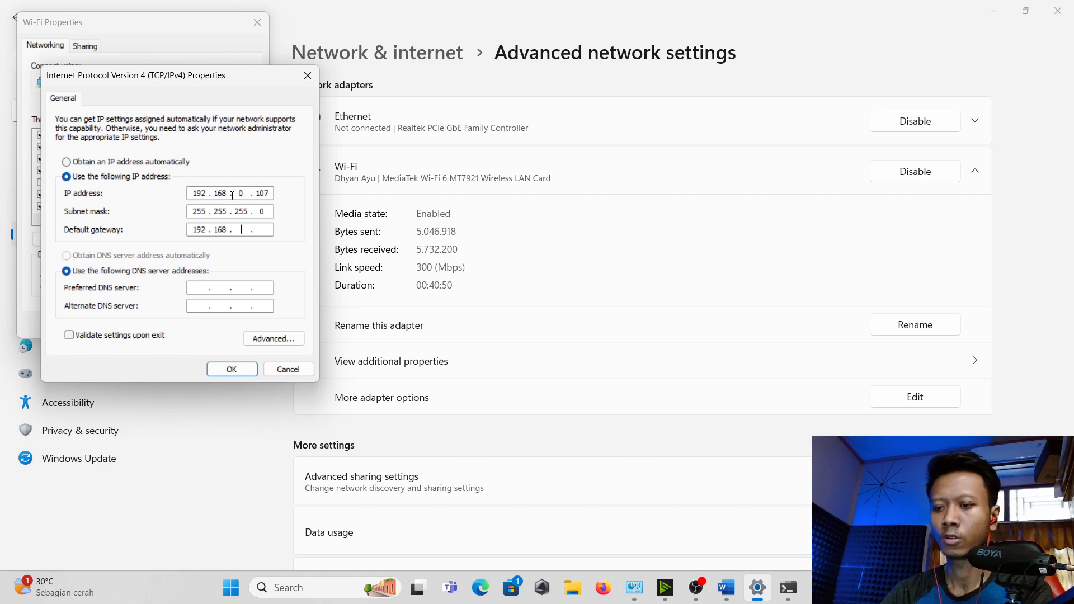
{"action": "type", "text": "0."}
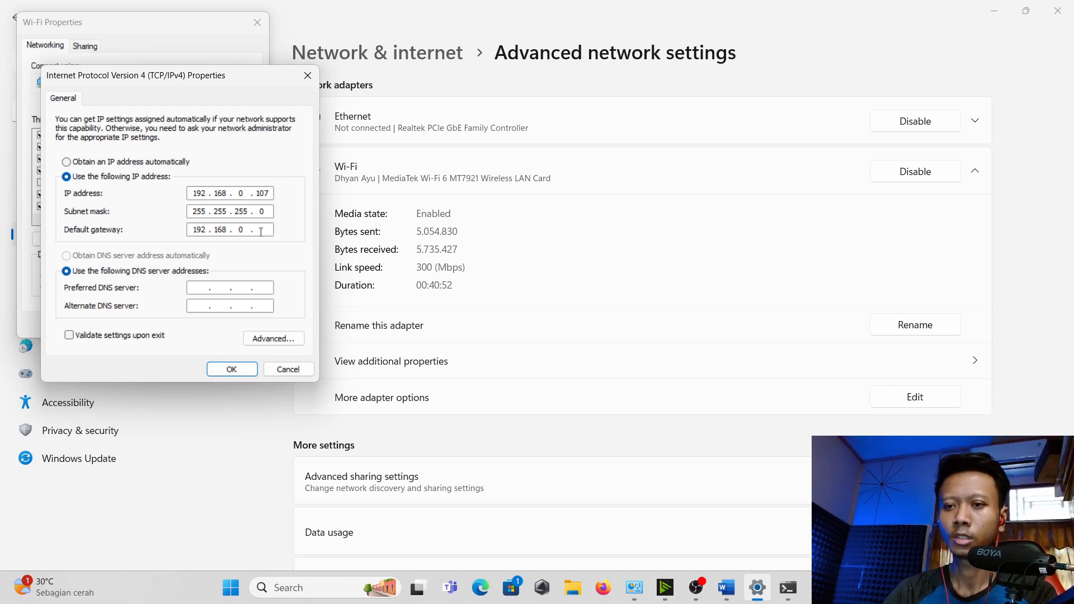
{"action": "type", "text": "1"}
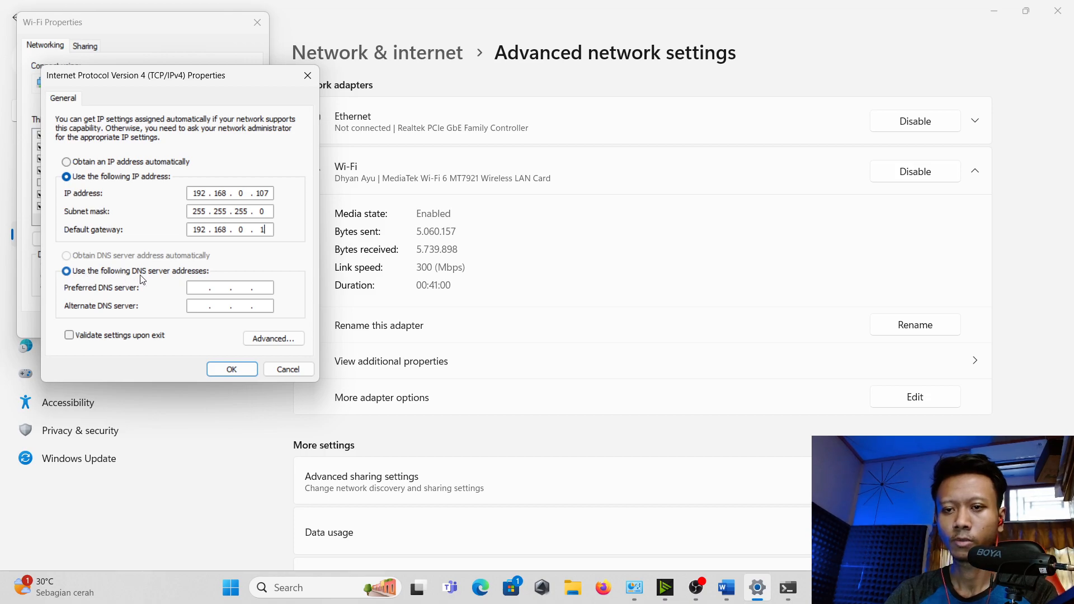
Set the Wi-Fi adapter's preferred DNS server to 8.8.8.8 and the alternate DNS server to 1.1.1.1
{"action": "left_click", "coordinate": [203, 285]}
{"action": "type", "text": "8 . "}
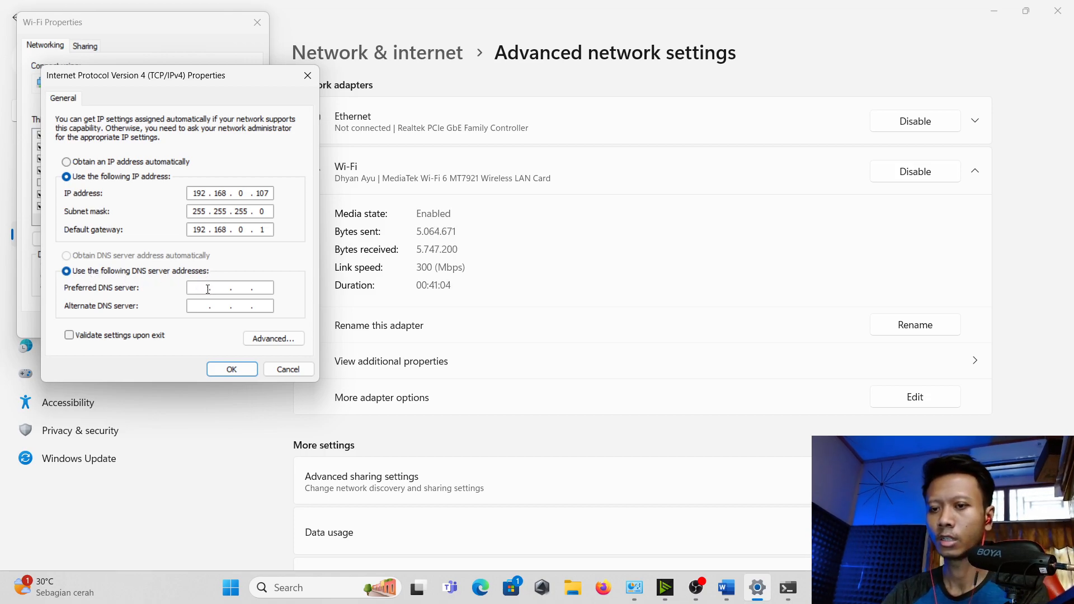
{"action": "type", "text": "8 . 8 ."}
{"action": "left_click", "coordinate": [203, 304]}
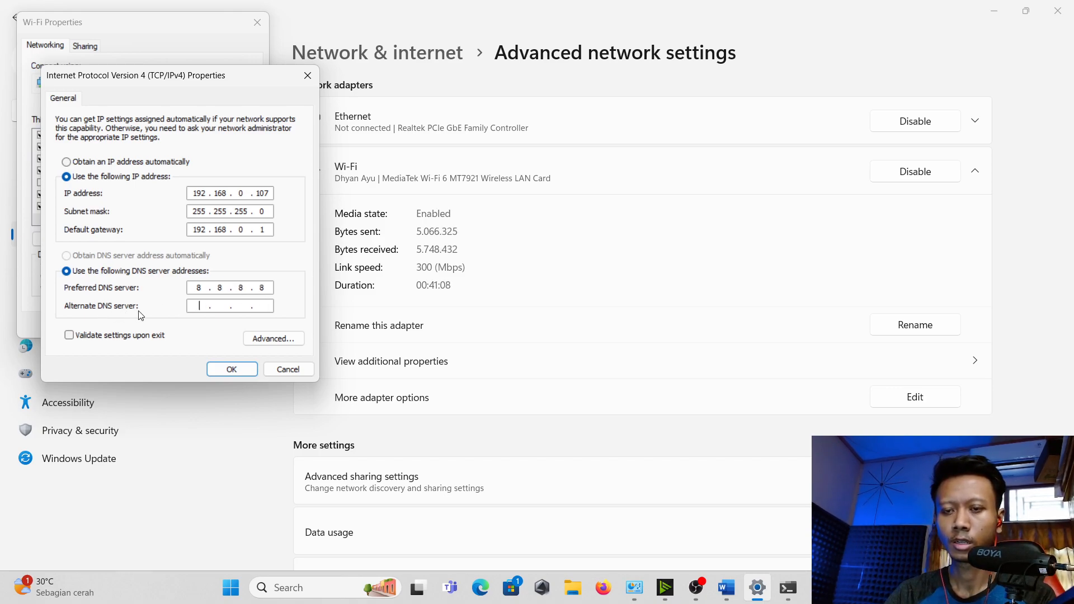
{"action": "type", "text": "1 . 1 . 1 . 1"}
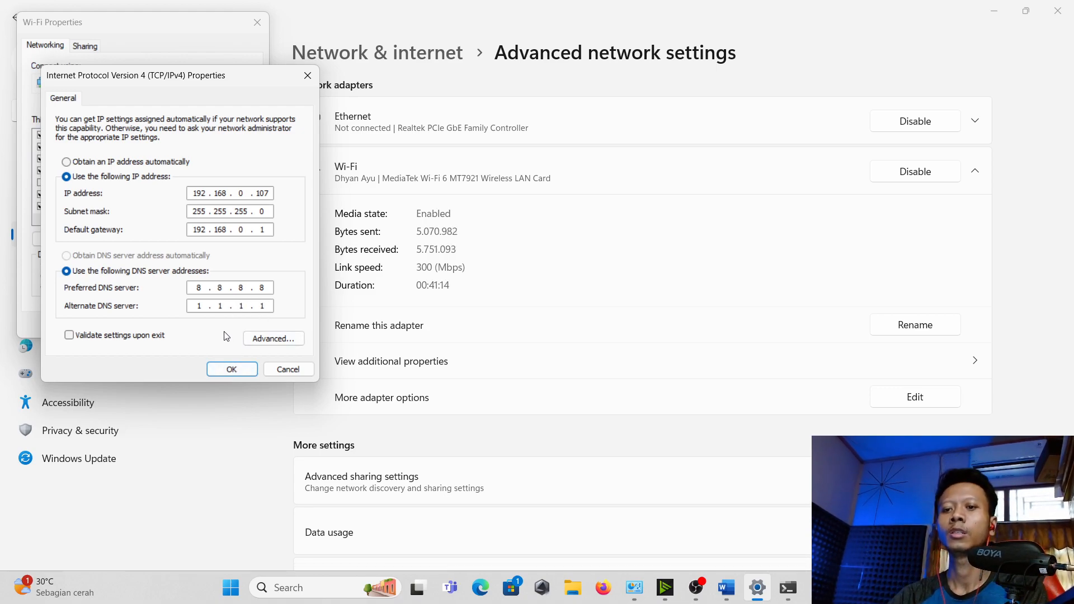
Close the TCP/IPv4 and Wi-Fi properties without saving, along with the Settings and Command Prompt windows
{"action": "left_click", "coordinate": [308, 85]}
{"action": "left_click", "coordinate": [250, 25]}
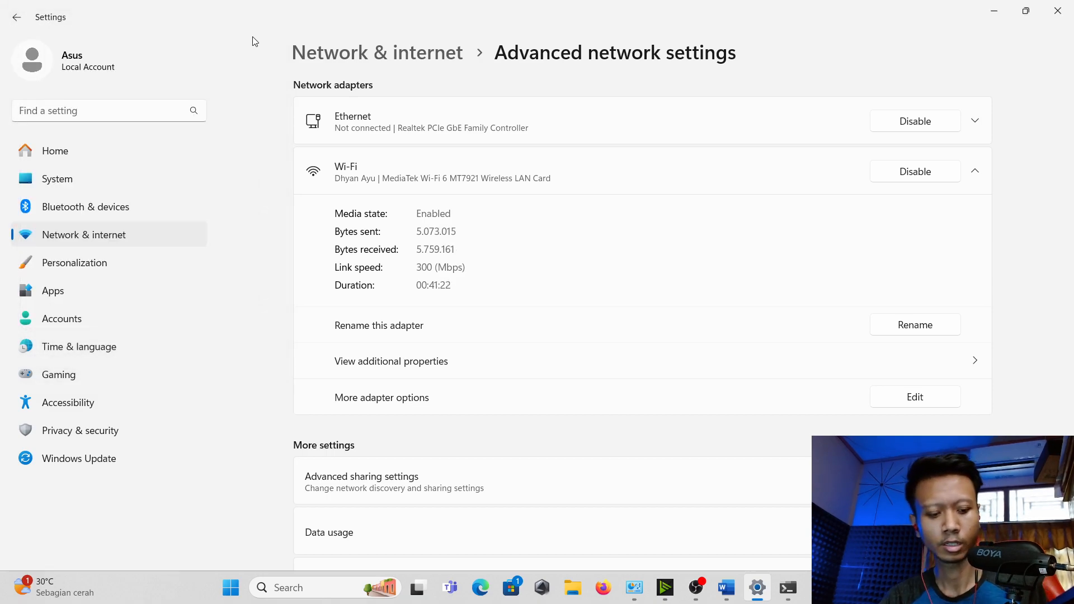
{"action": "left_click", "coordinate": [1057, 10]}
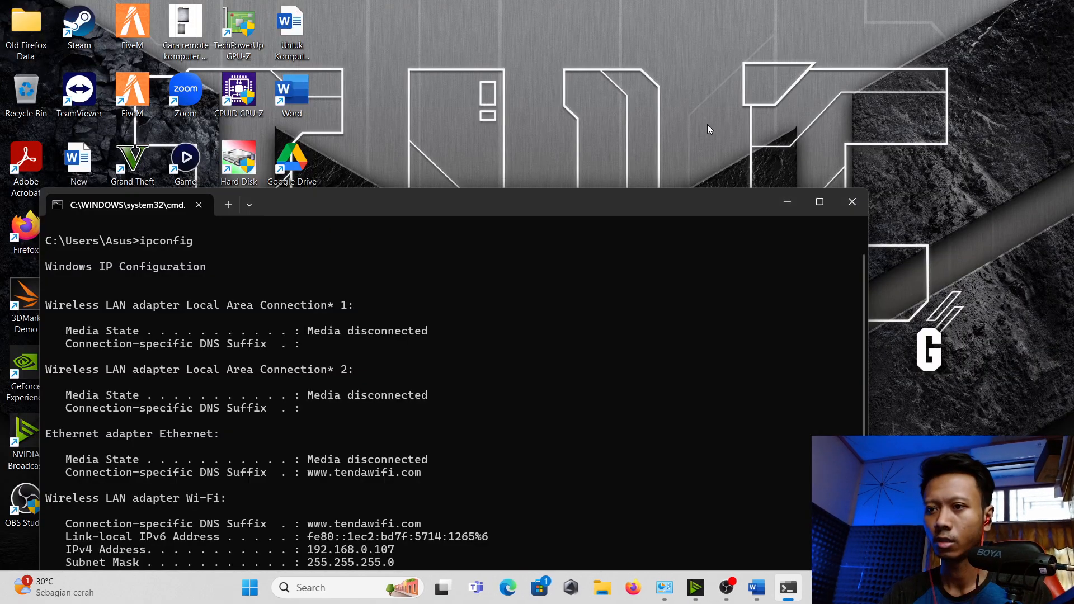
{"action": "left_click", "coordinate": [847, 204]}
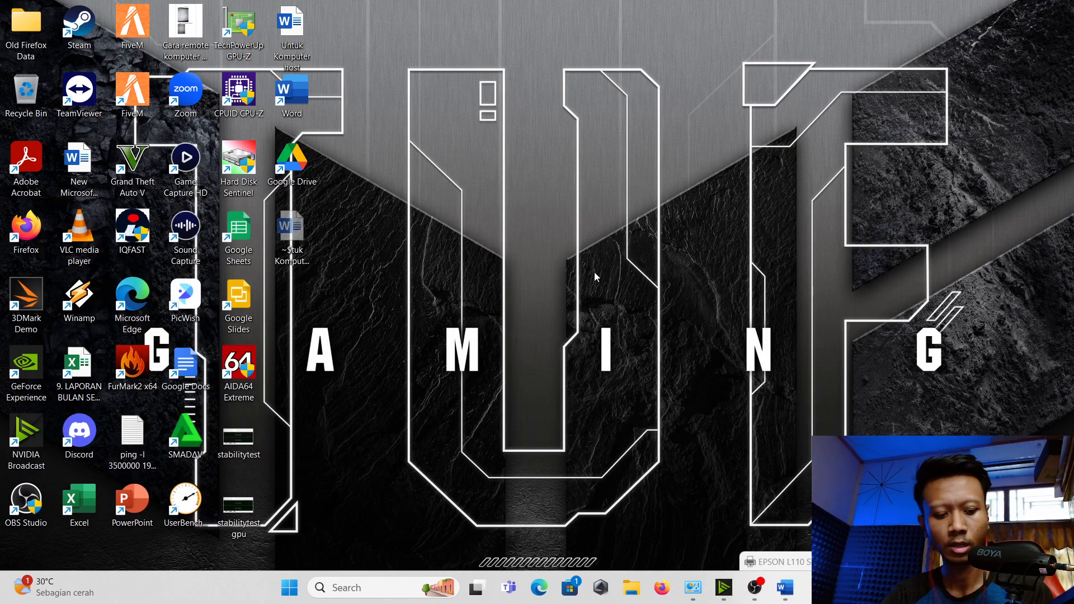
Search Windows for "sharing", open the advanced sharing settings and review the options for private, public and all networks
{"action": "left_click", "coordinate": [343, 584]}
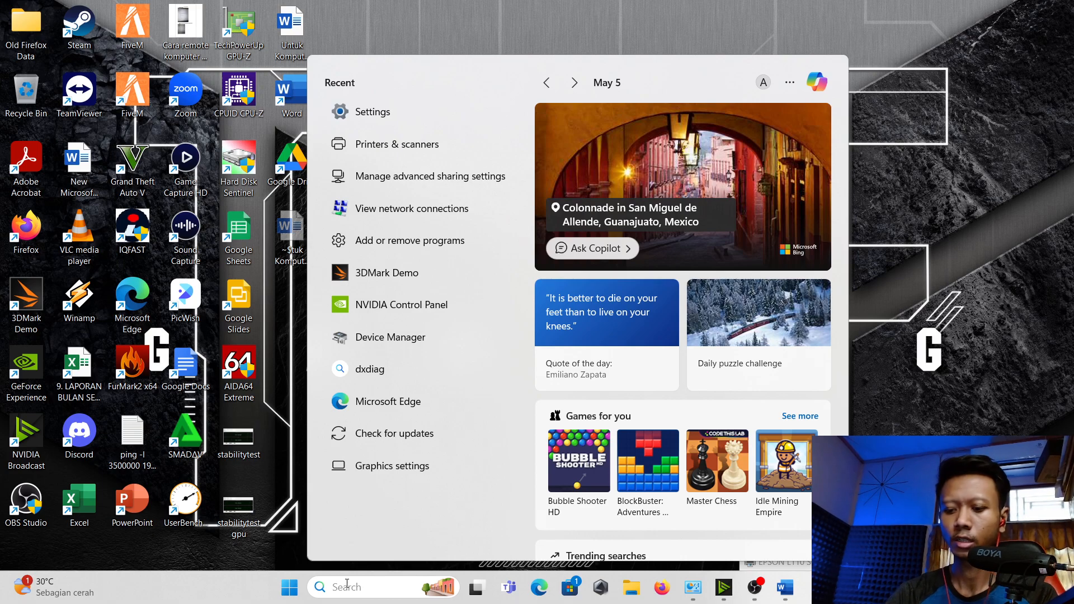
{"action": "type", "text": "sharing"}
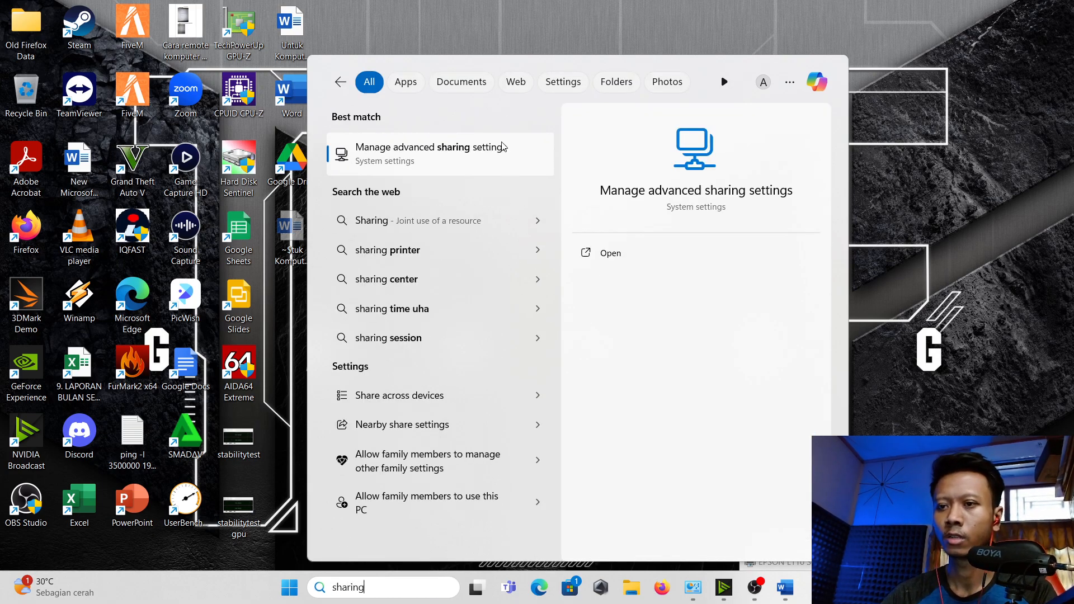
{"action": "left_click", "coordinate": [440, 150]}
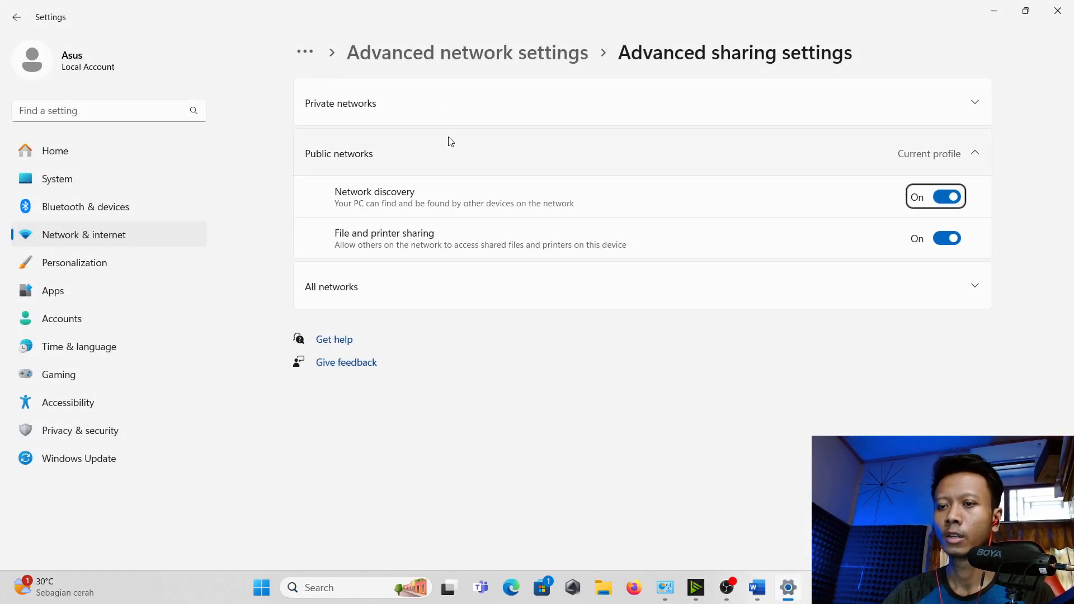
{"action": "left_click", "coordinate": [976, 106]}
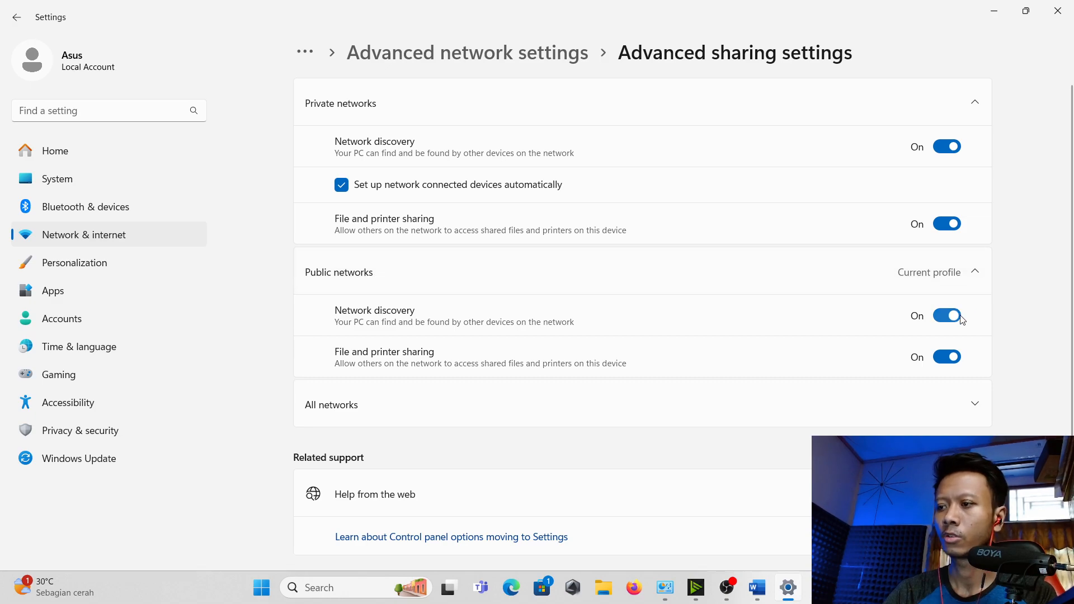
{"action": "left_click", "coordinate": [973, 404]}
{"action": "scroll", "coordinate": [1043, 382], "scroll_direction": "down", "scroll_amount": 3}
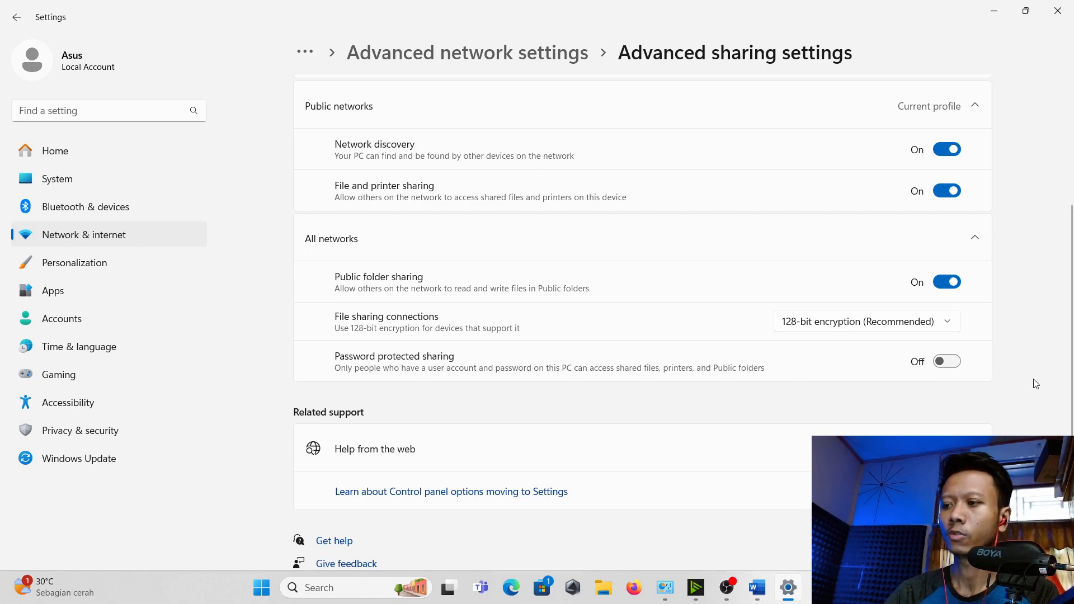
{"action": "left_click", "coordinate": [1057, 11]}
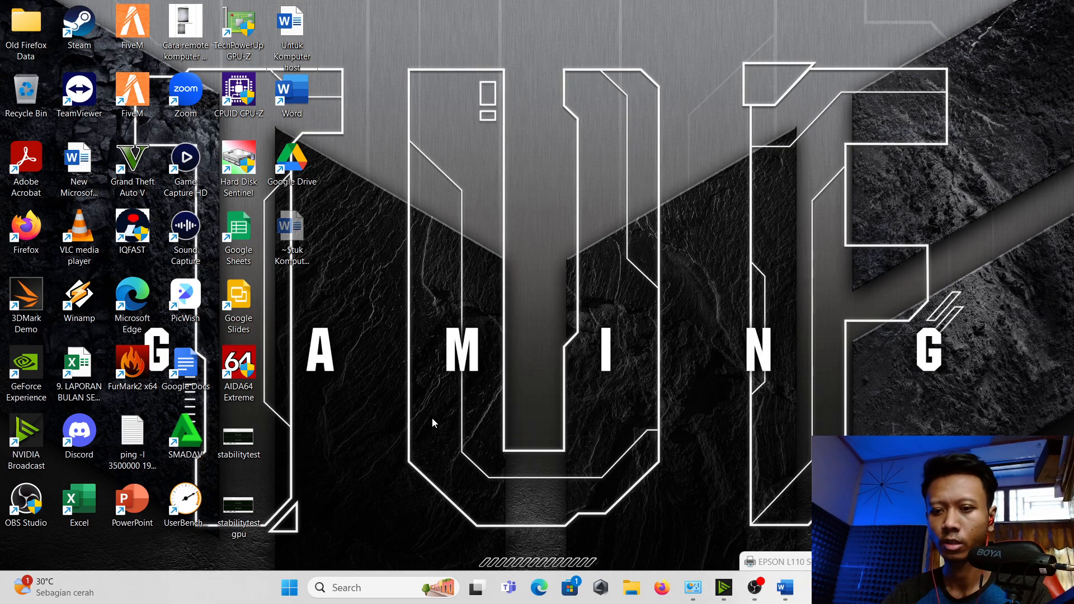
{"action": "key", "text": "super+r"}
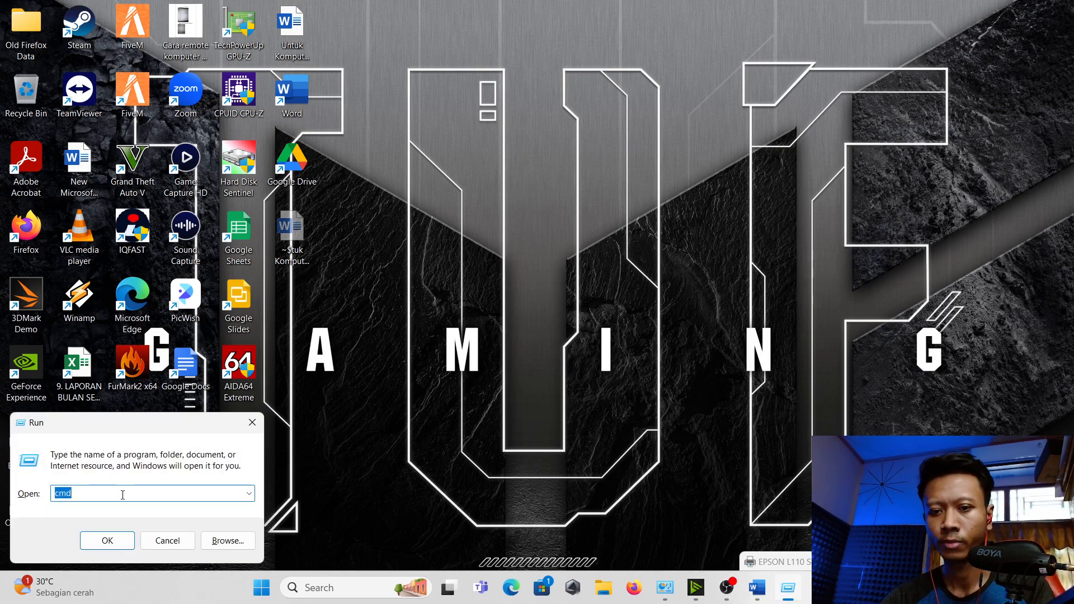
{"action": "key", "text": "BackSpace"}
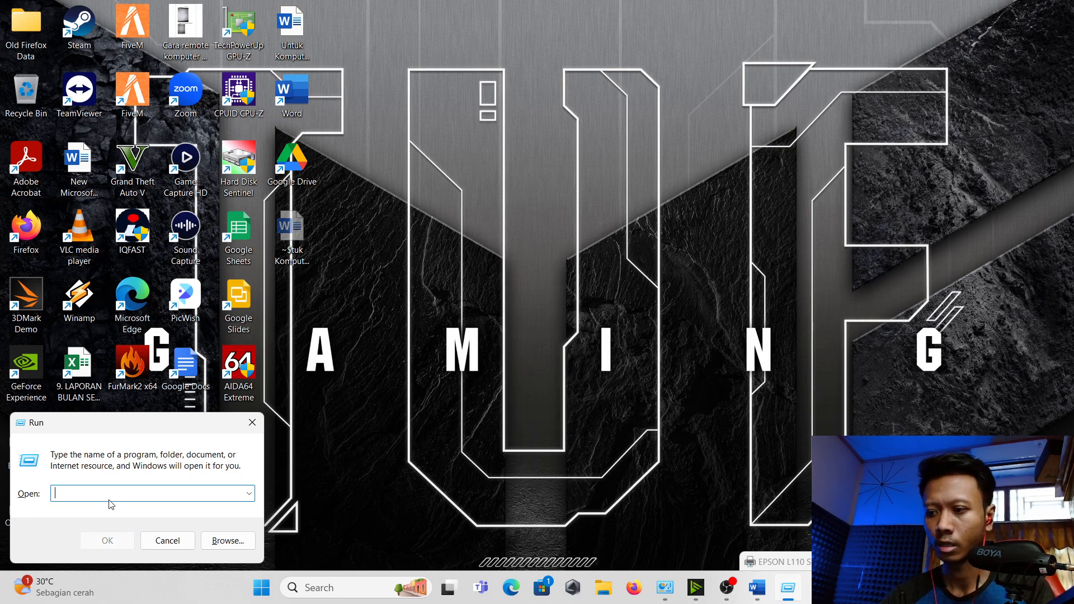
{"action": "left_click", "coordinate": [727, 587]}
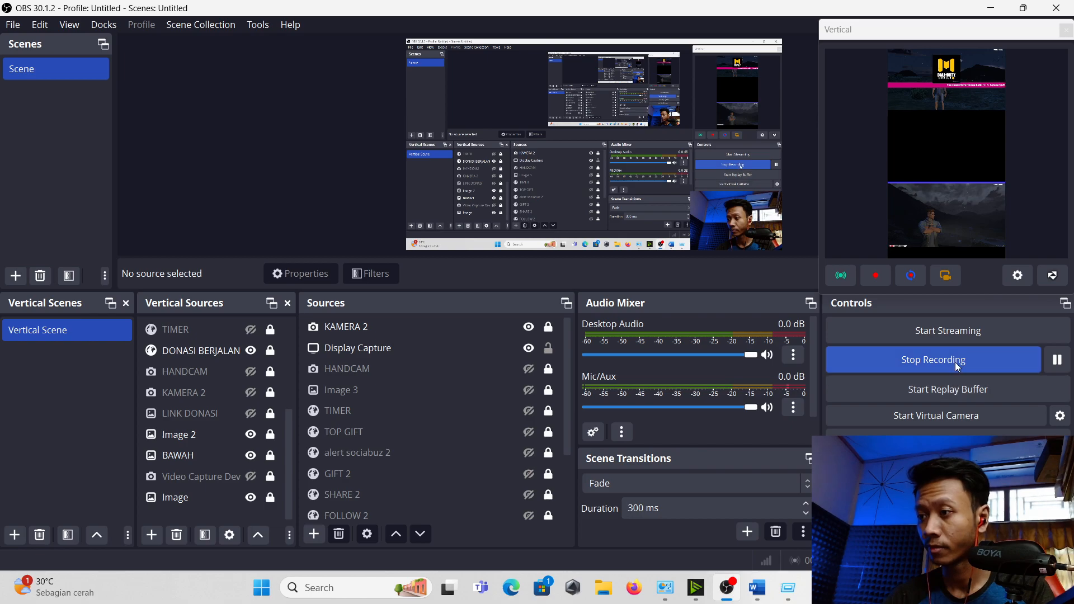
{"action": "left_click", "coordinate": [1057, 362]}
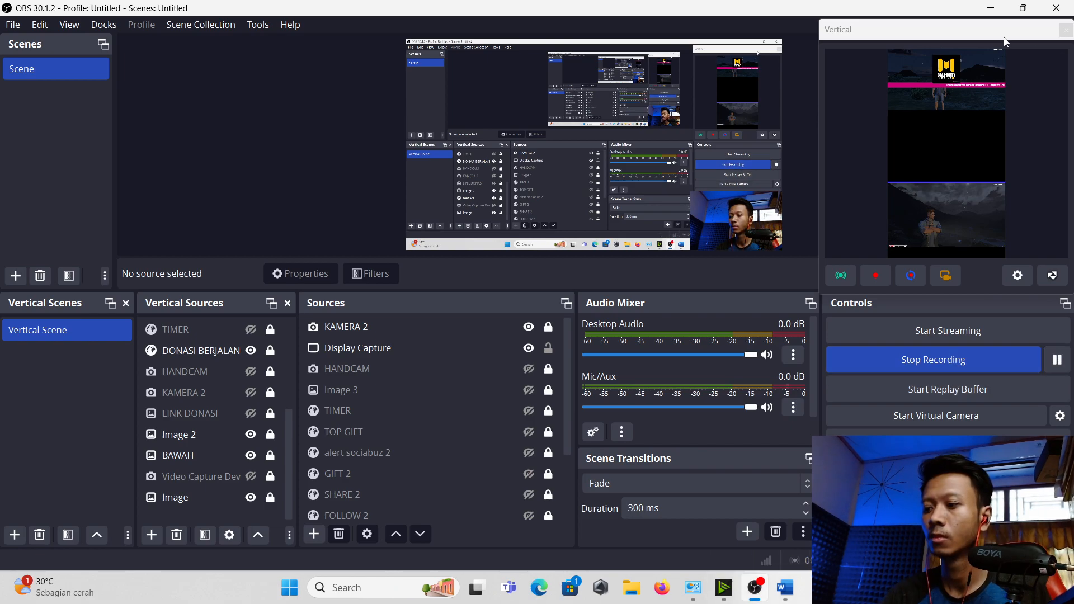
{"action": "left_click", "coordinate": [990, 8]}
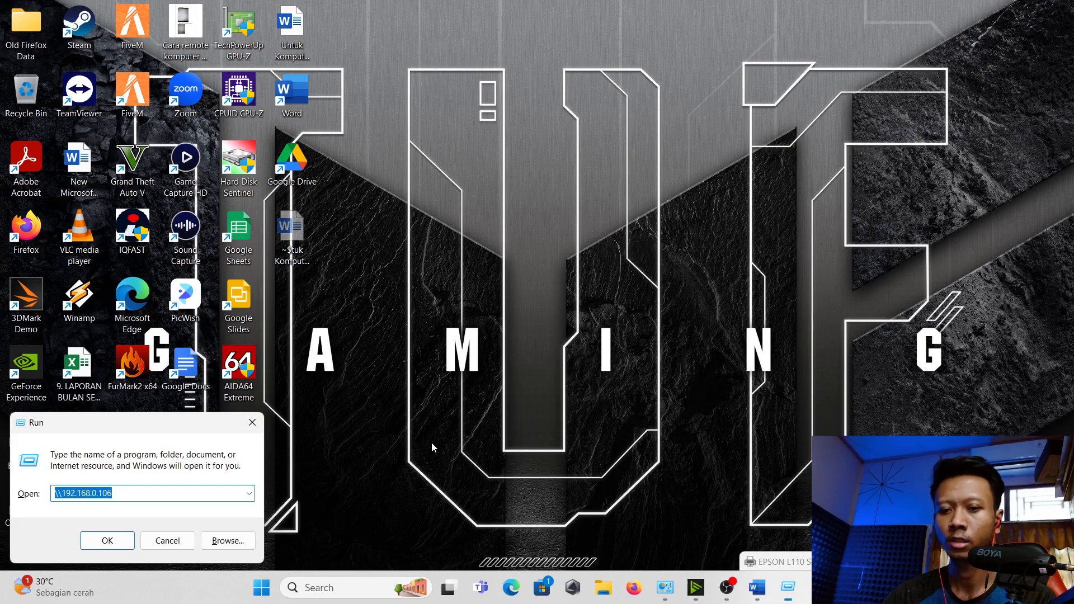
Open the network location \\192.168.0.106 and try to connect to its shared EPSON L110 Series KANTOR printer
{"action": "left_click", "coordinate": [128, 490]}
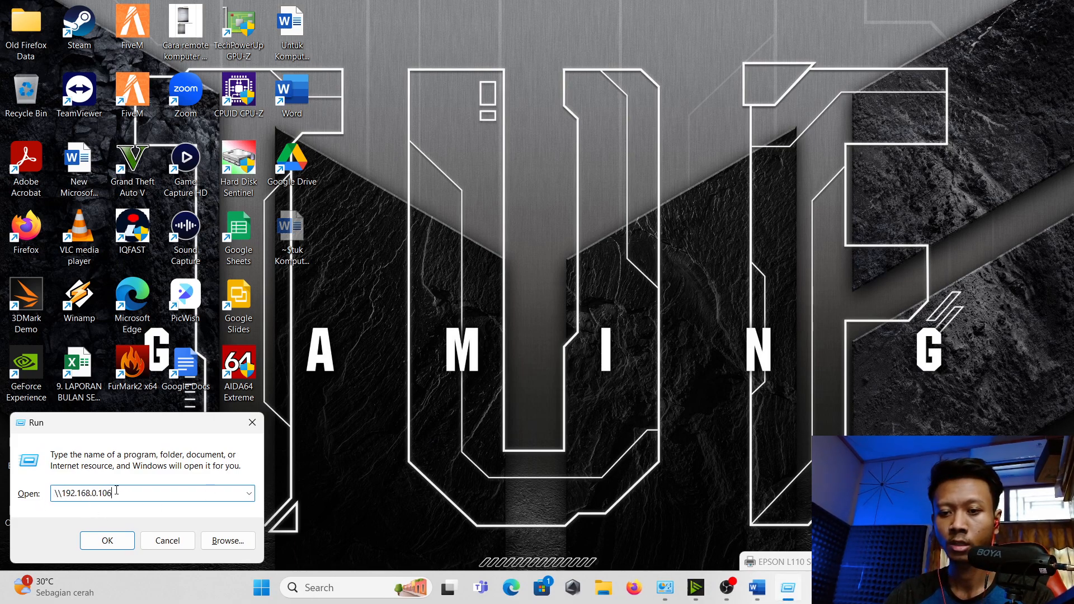
{"action": "left_click", "coordinate": [108, 540]}
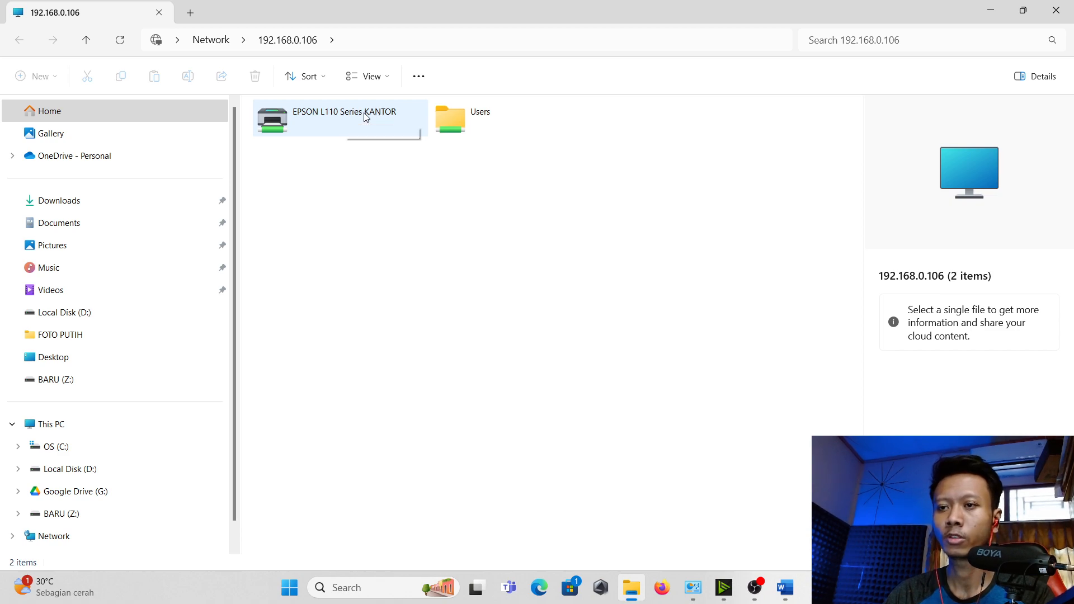
{"action": "left_click", "coordinate": [334, 118]}
{"action": "right_click", "coordinate": [333, 116]}
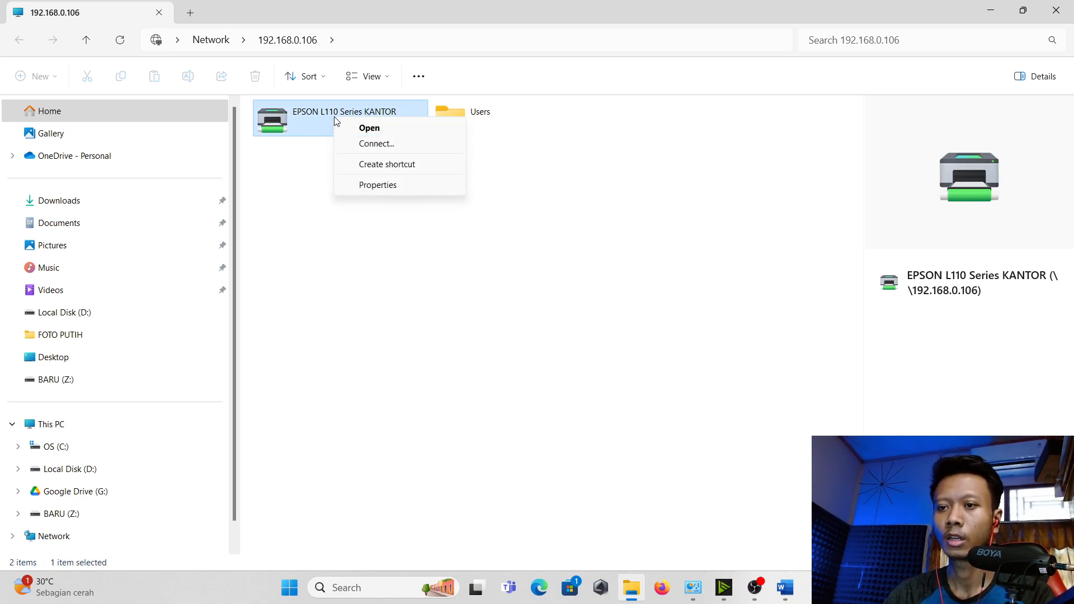
{"action": "left_click", "coordinate": [379, 150]}
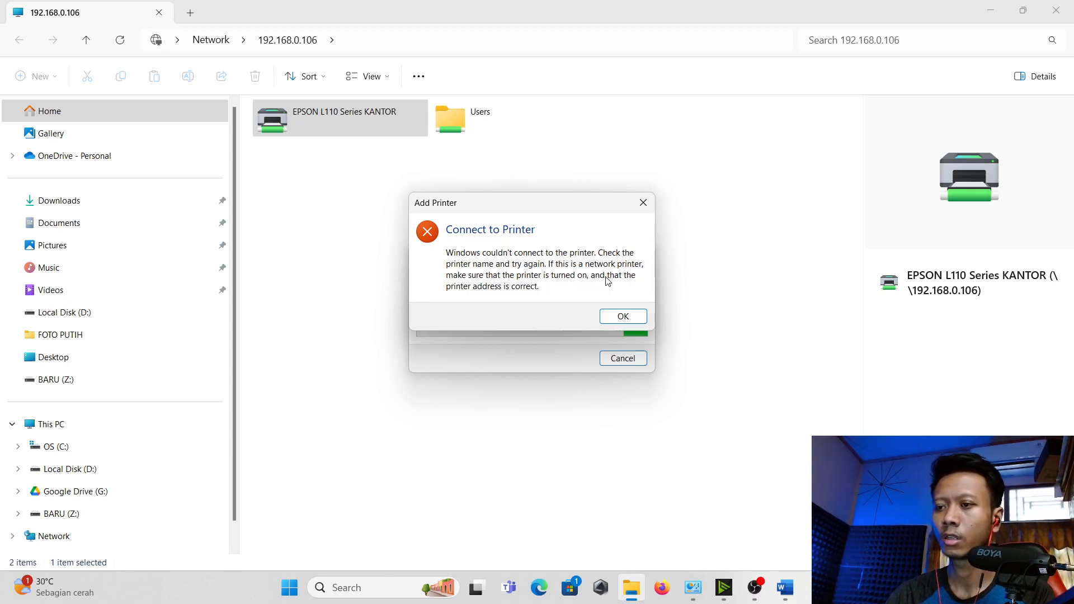
{"action": "left_click", "coordinate": [623, 316]}
{"action": "left_click", "coordinate": [556, 272]}
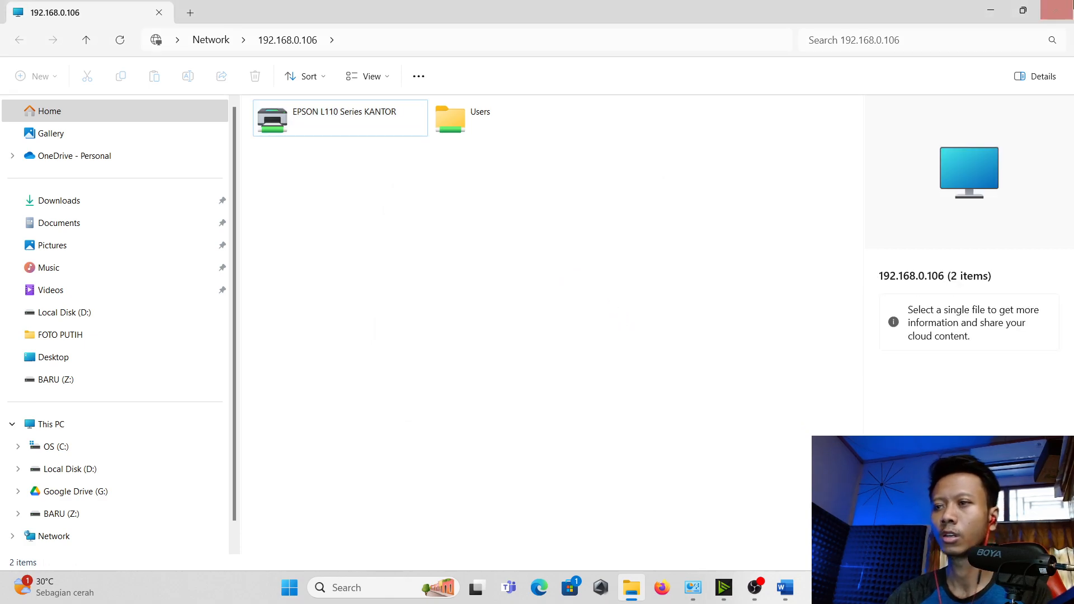
{"action": "left_click", "coordinate": [1052, 11]}
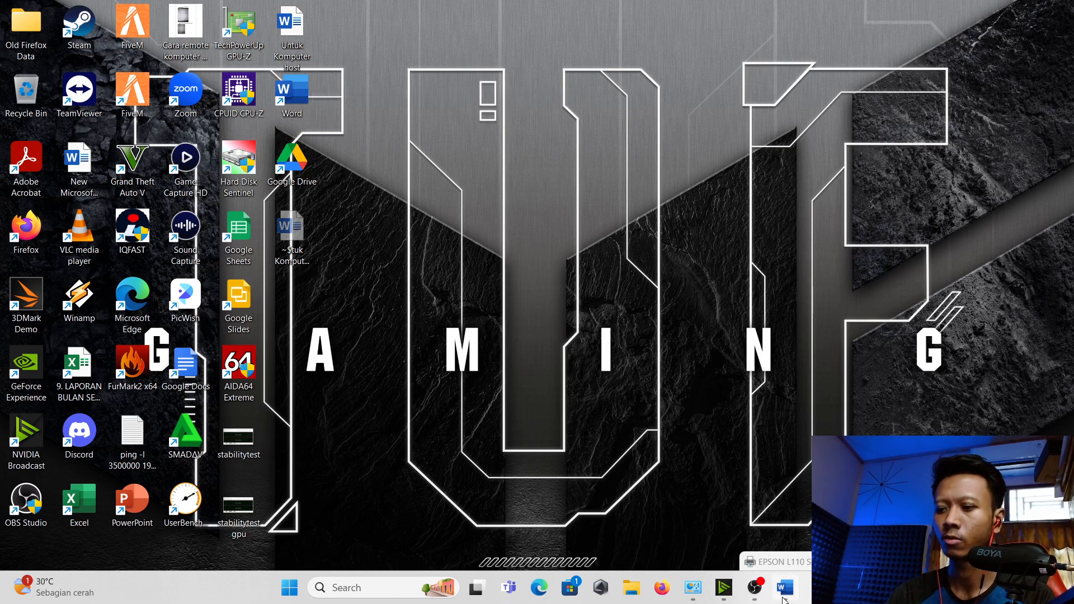
Switch to the Word document "Untuk Komputer host" and read the registry instructions for the host computer
{"action": "mouse_move", "coordinate": [786, 594]}
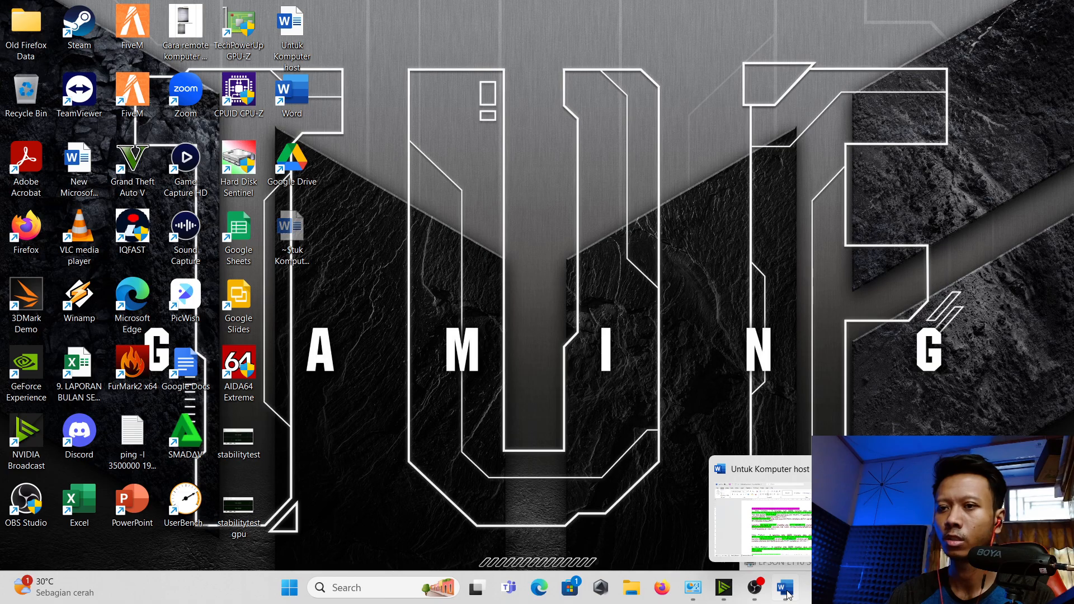
{"action": "left_click", "coordinate": [789, 594]}
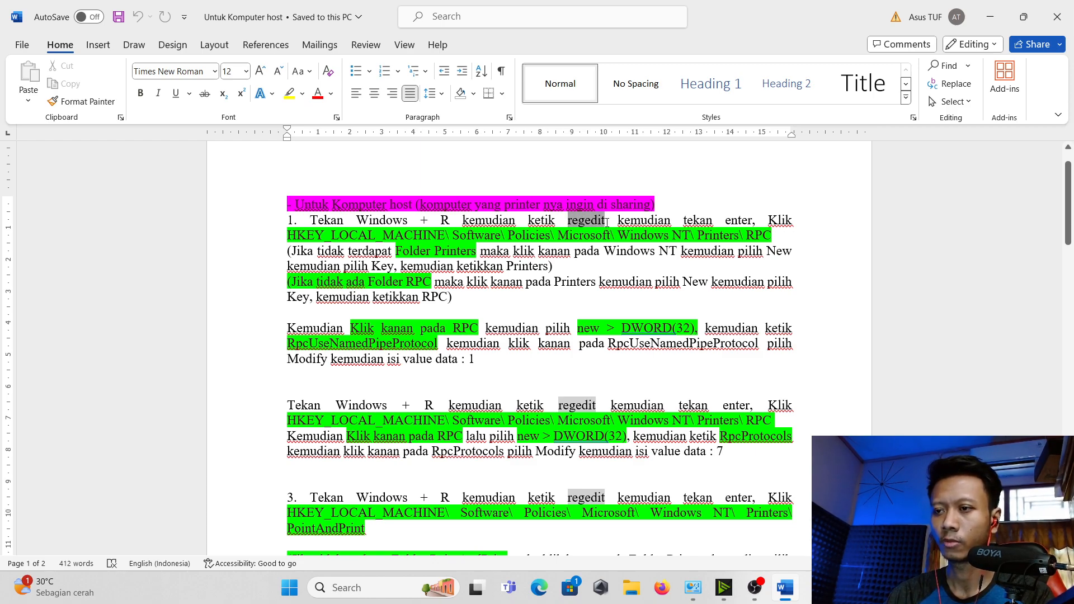
{"action": "scroll", "coordinate": [590, 242], "scroll_direction": "down", "scroll_amount": 1}
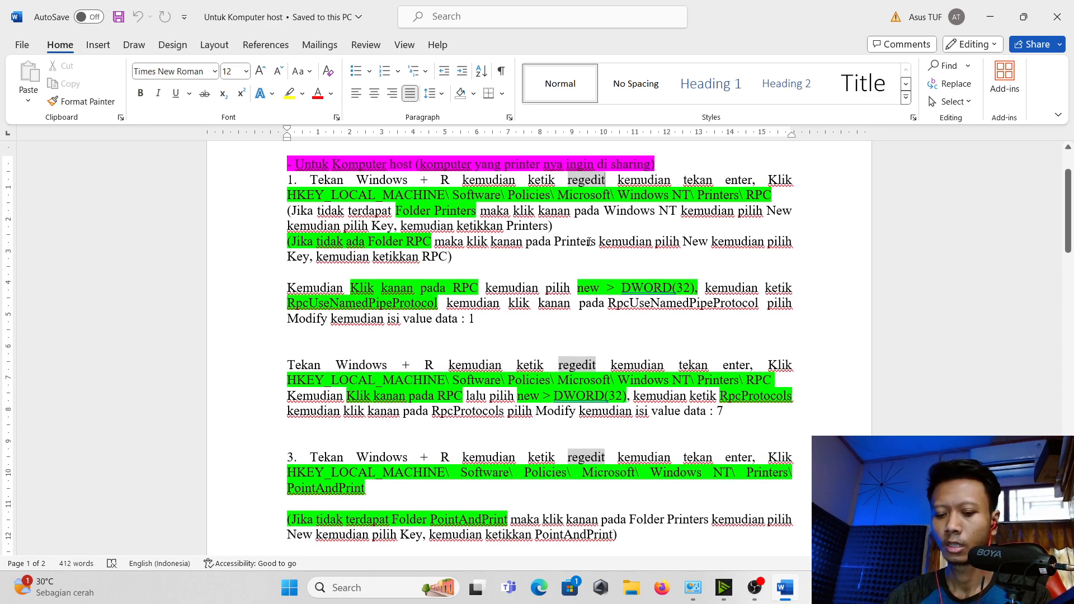
Launch Registry Editor with regedit and arrange its window below the document's first instruction, showing the start of the key tree
{"action": "key", "text": "super+r"}
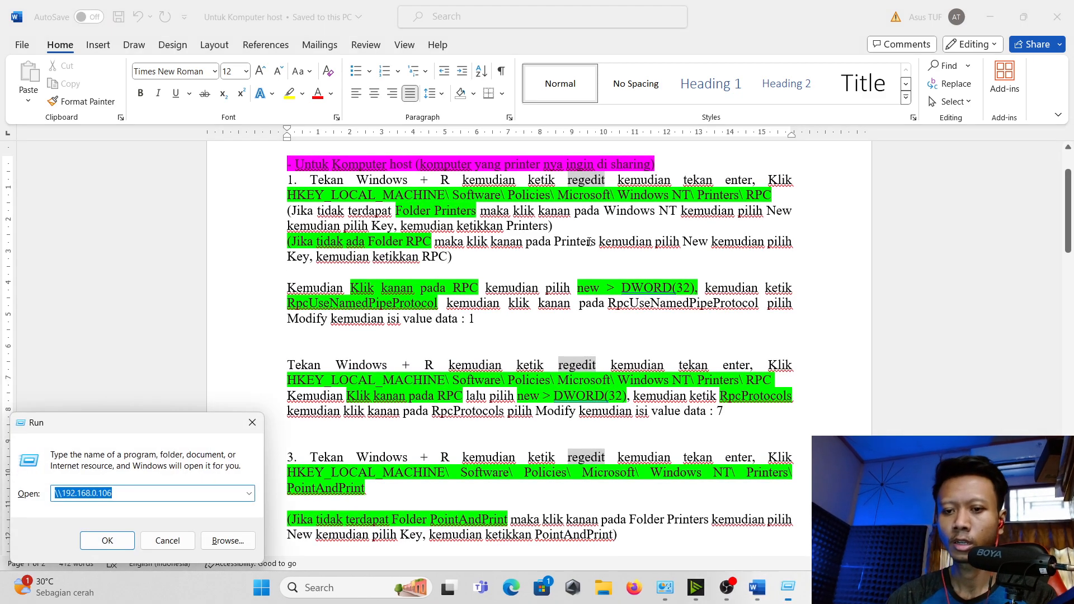
{"action": "type", "text": "regedit"}
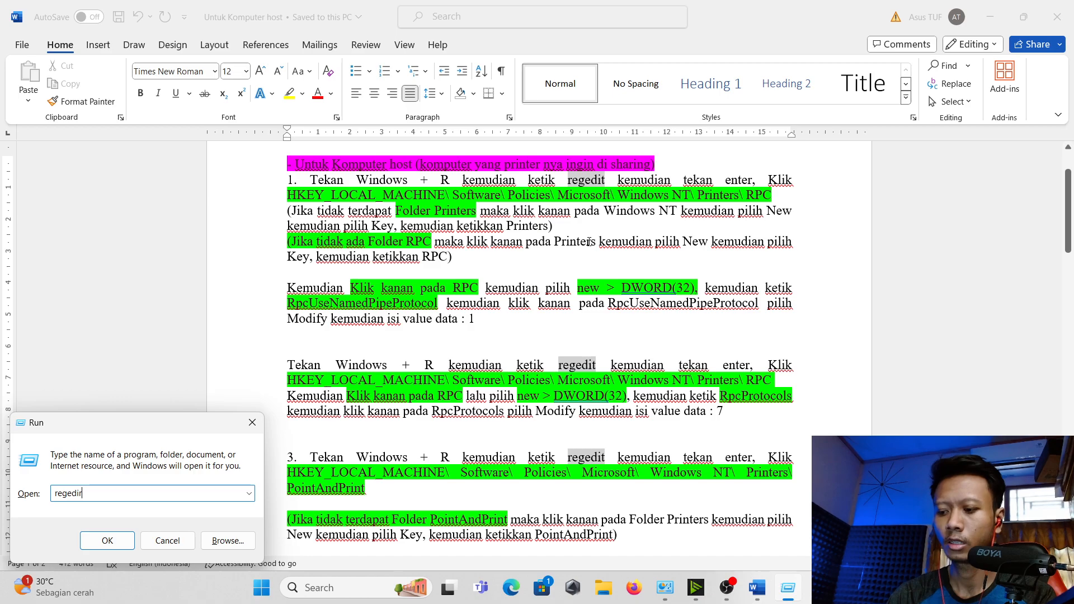
{"action": "key", "text": "Return"}
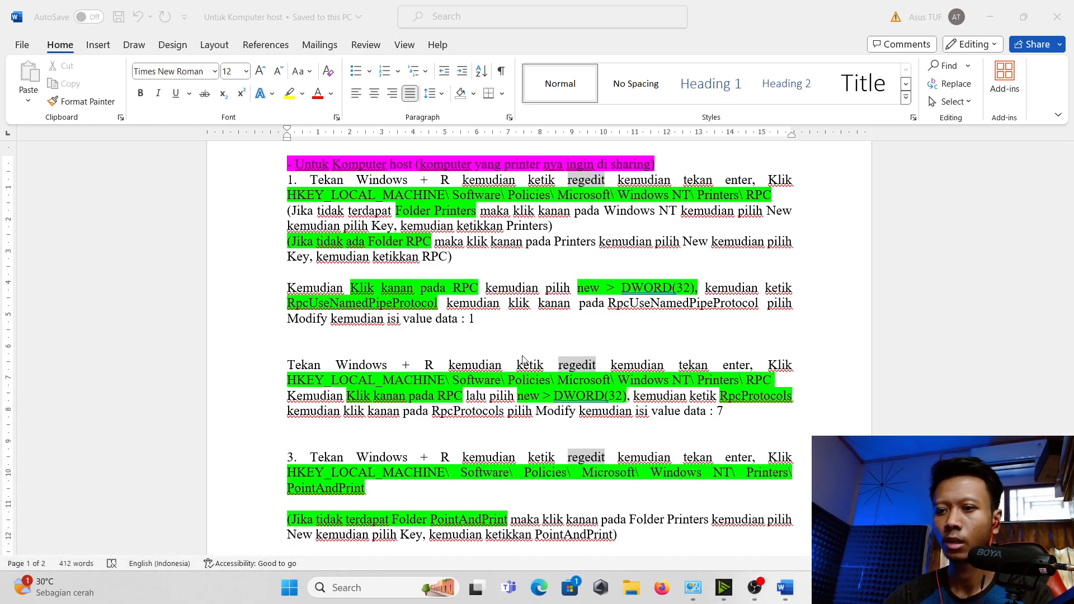
{"action": "left_click_drag", "start_coordinate": [536, 323], "coordinate": [530, 291]}
{"action": "left_click_drag", "start_coordinate": [460, 283], "coordinate": [434, 148]}
{"action": "left_click_drag", "start_coordinate": [278, 485], "coordinate": [235, 485]}
{"action": "left_click_drag", "start_coordinate": [507, 147], "coordinate": [507, 295]}
{"action": "left_click_drag", "start_coordinate": [381, 479], "coordinate": [381, 358]}
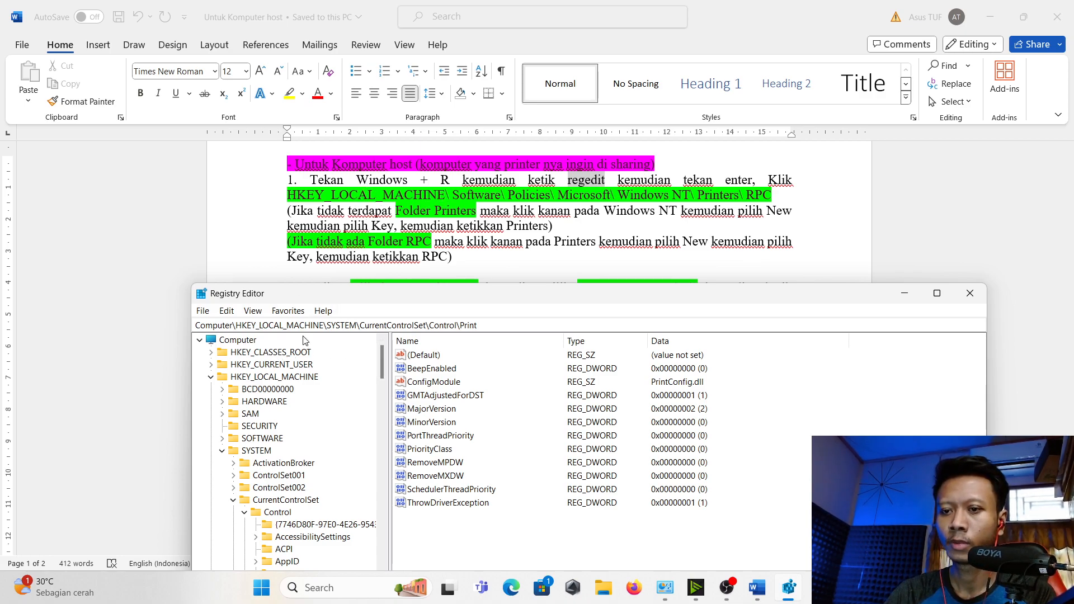
Expand the registry tree to HKEY_LOCAL_MACHINE\SOFTWARE\Policies\Microsoft\Windows NT
{"action": "double_click", "coordinate": [284, 379]}
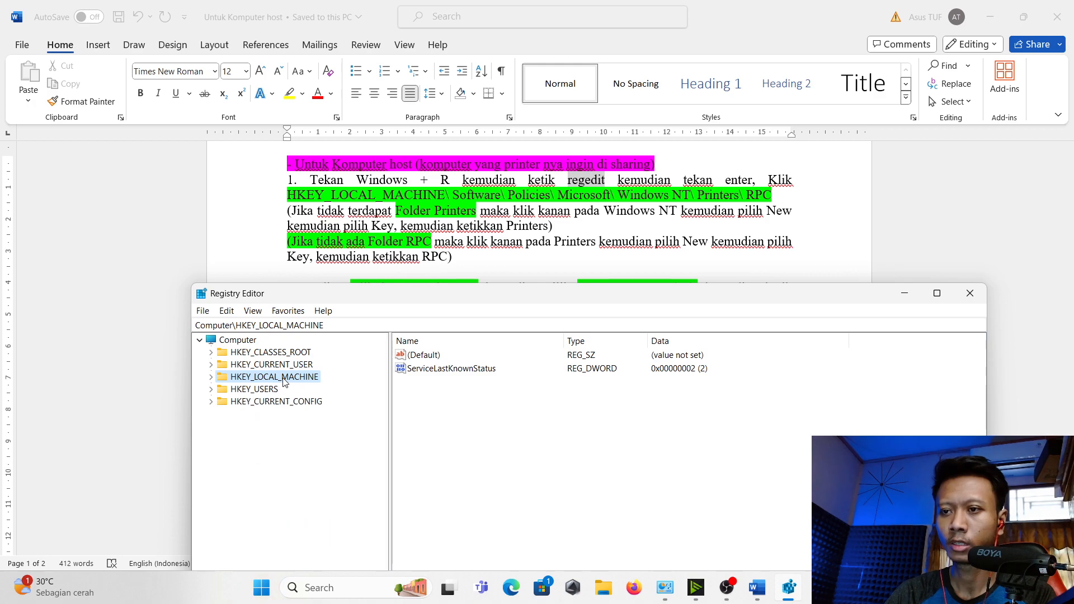
{"action": "double_click", "coordinate": [285, 380]}
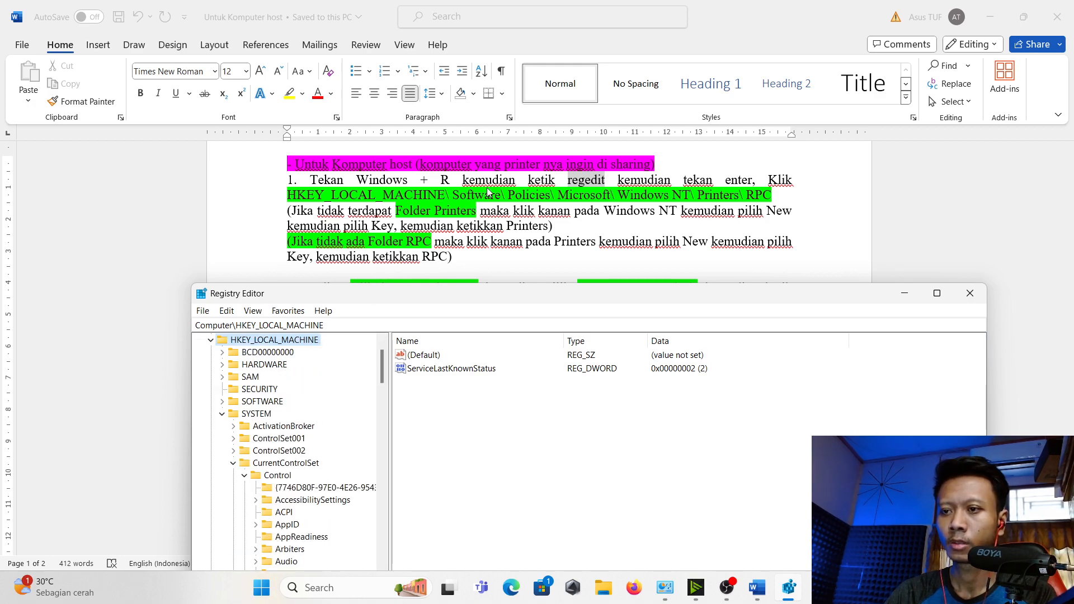
{"action": "double_click", "coordinate": [262, 401]}
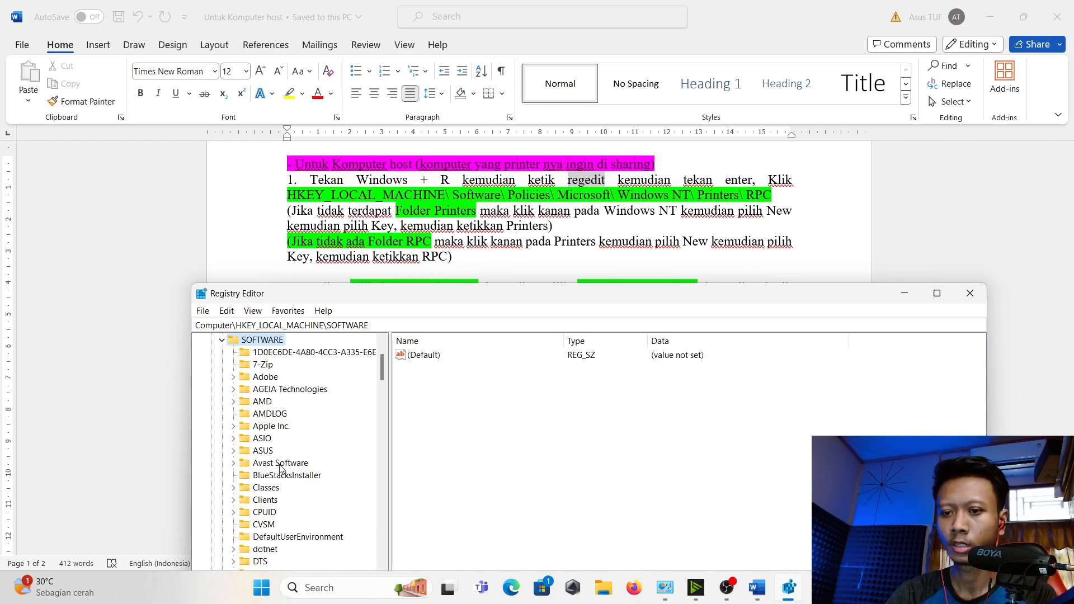
{"action": "scroll", "coordinate": [281, 468], "scroll_direction": "down", "scroll_amount": 7}
{"action": "scroll", "coordinate": [272, 511], "scroll_direction": "down", "scroll_amount": 4}
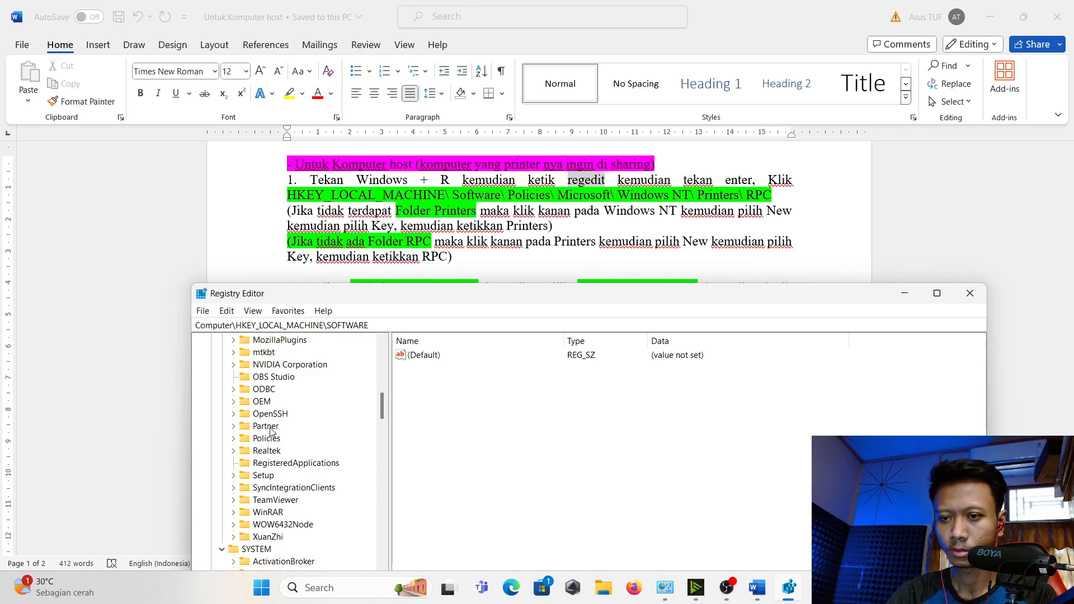
{"action": "double_click", "coordinate": [266, 438]}
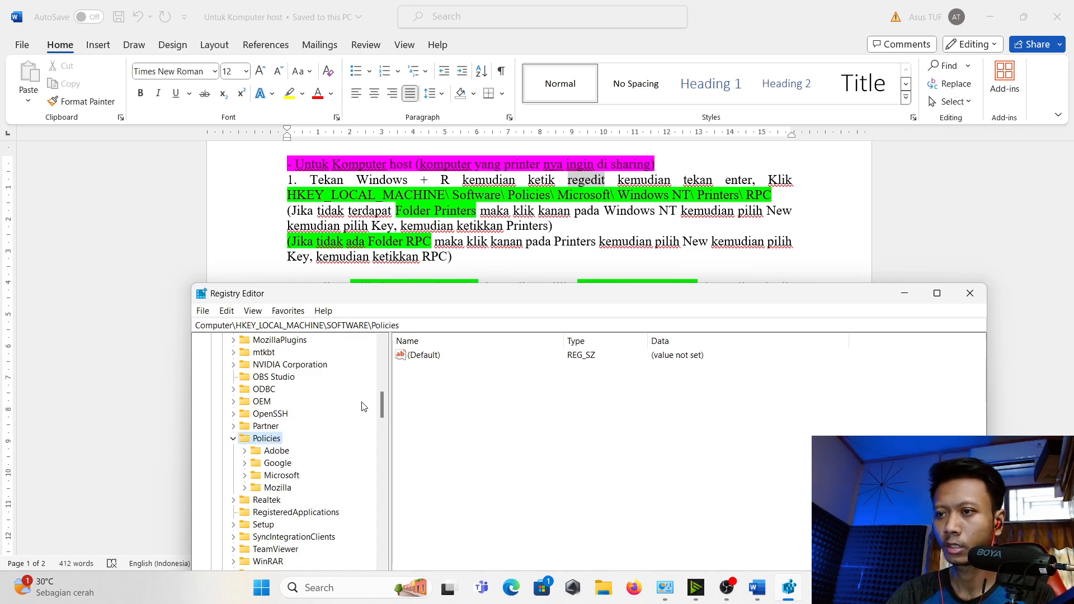
{"action": "double_click", "coordinate": [281, 475]}
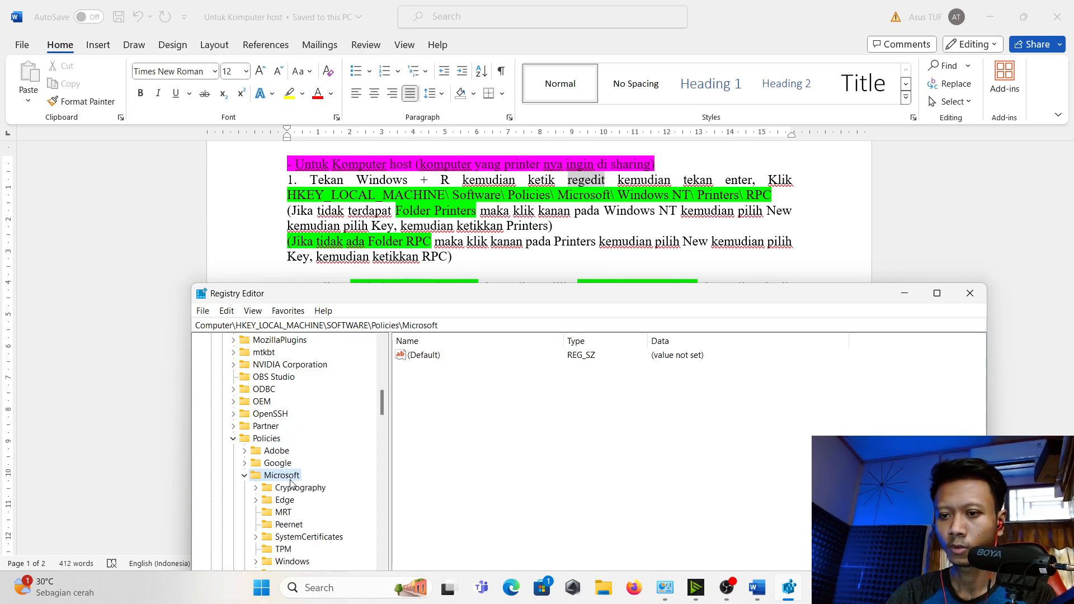
{"action": "scroll", "coordinate": [297, 484], "scroll_direction": "down", "scroll_amount": 3}
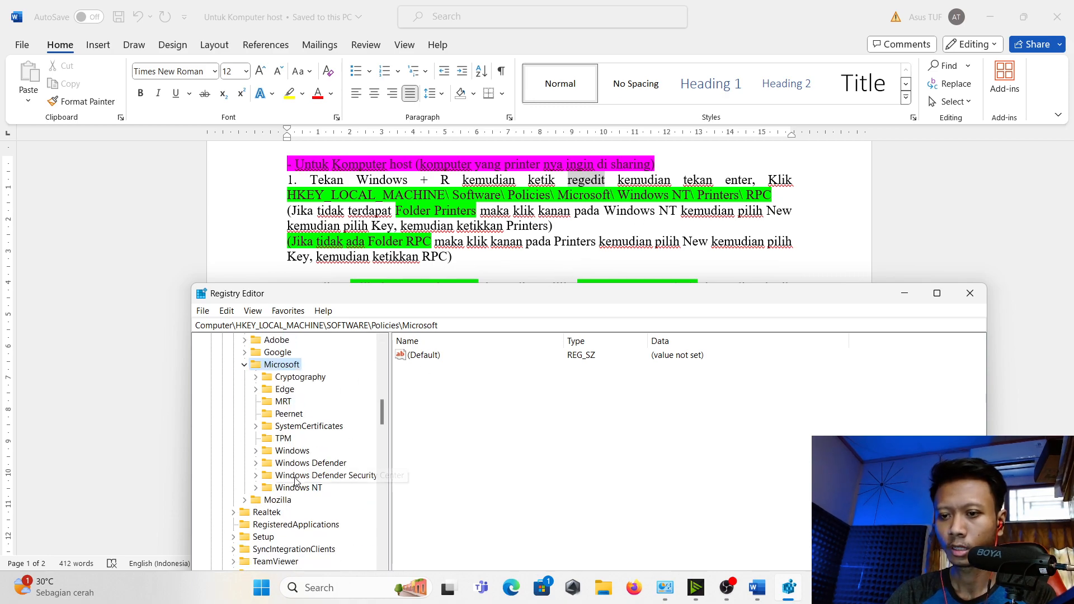
{"action": "double_click", "coordinate": [316, 487]}
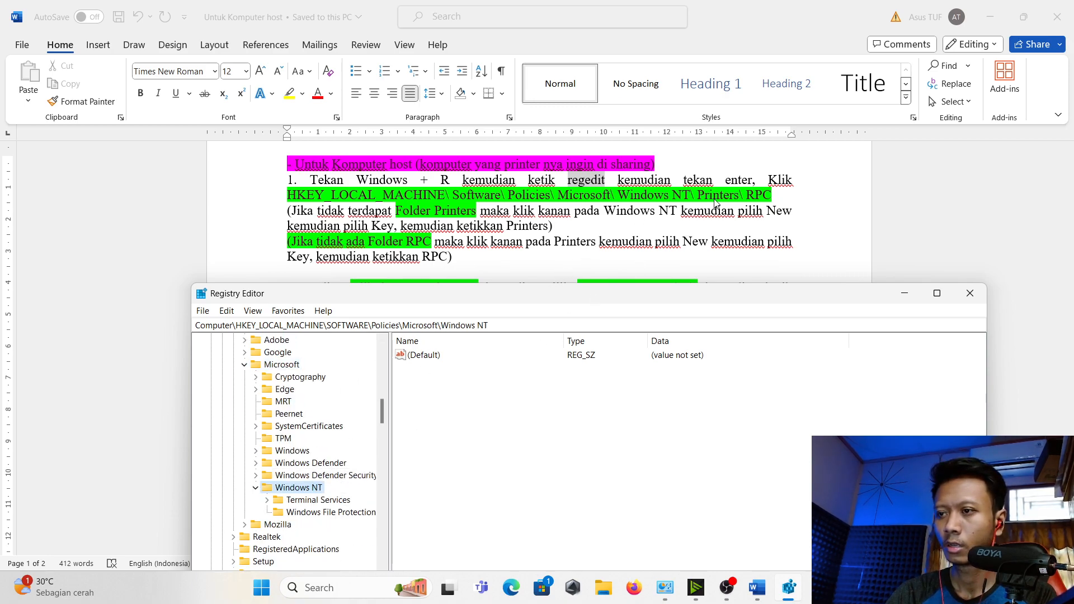
Create a new key named Printers under the Windows NT key
{"action": "scroll", "coordinate": [302, 470], "scroll_direction": "down", "scroll_amount": 1}
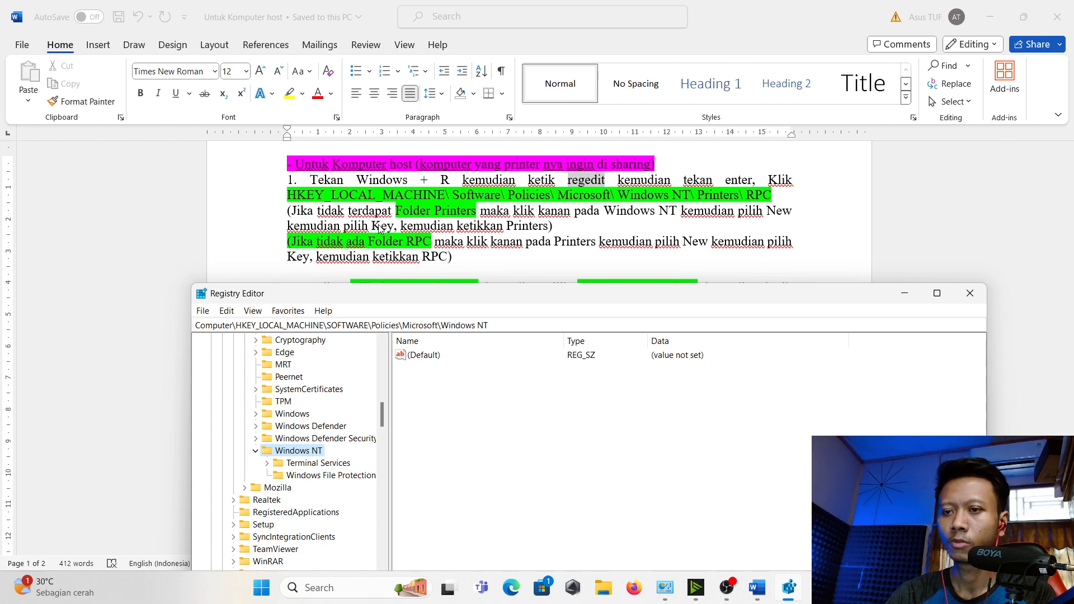
{"action": "right_click", "coordinate": [306, 453]}
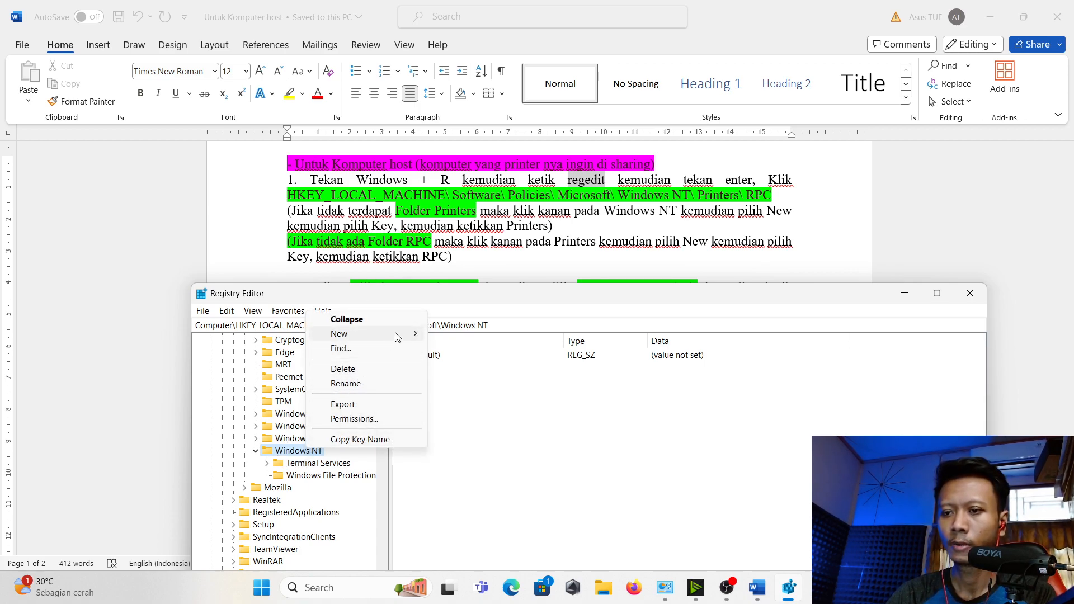
{"action": "mouse_move", "coordinate": [396, 336]}
{"action": "left_click", "coordinate": [457, 334]}
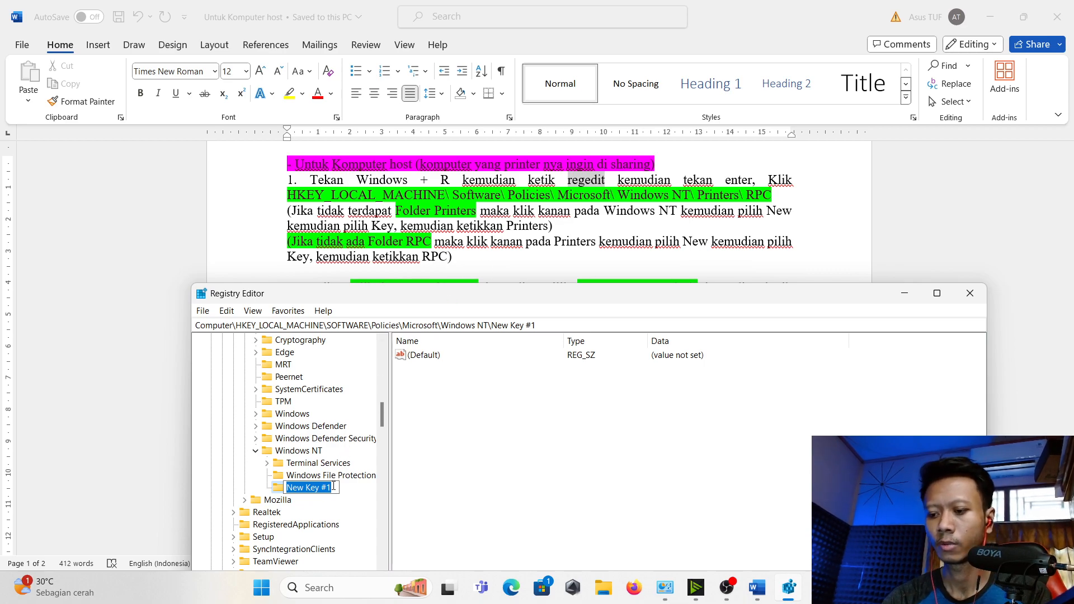
{"action": "type", "text": "Printers"}
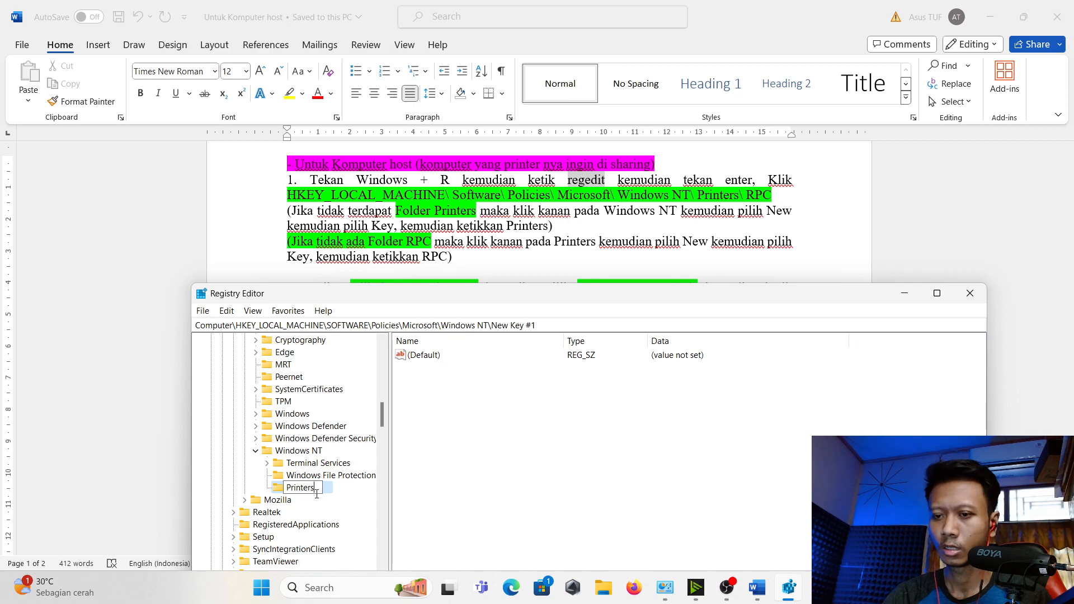
{"action": "key", "text": "Return"}
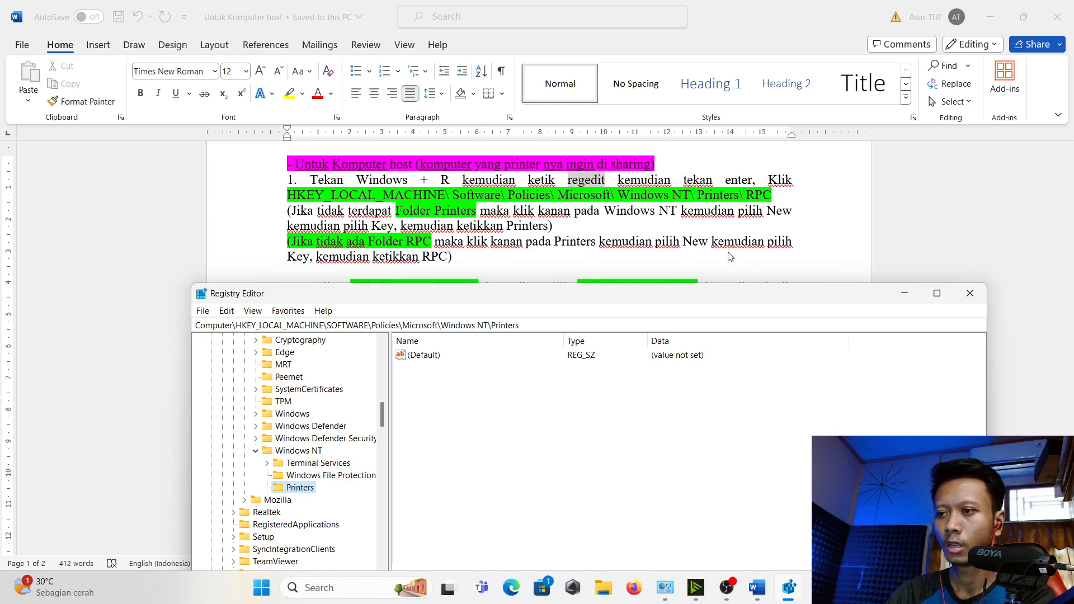
Create a new key named RPC under the Printers key
{"action": "right_click", "coordinate": [307, 490]}
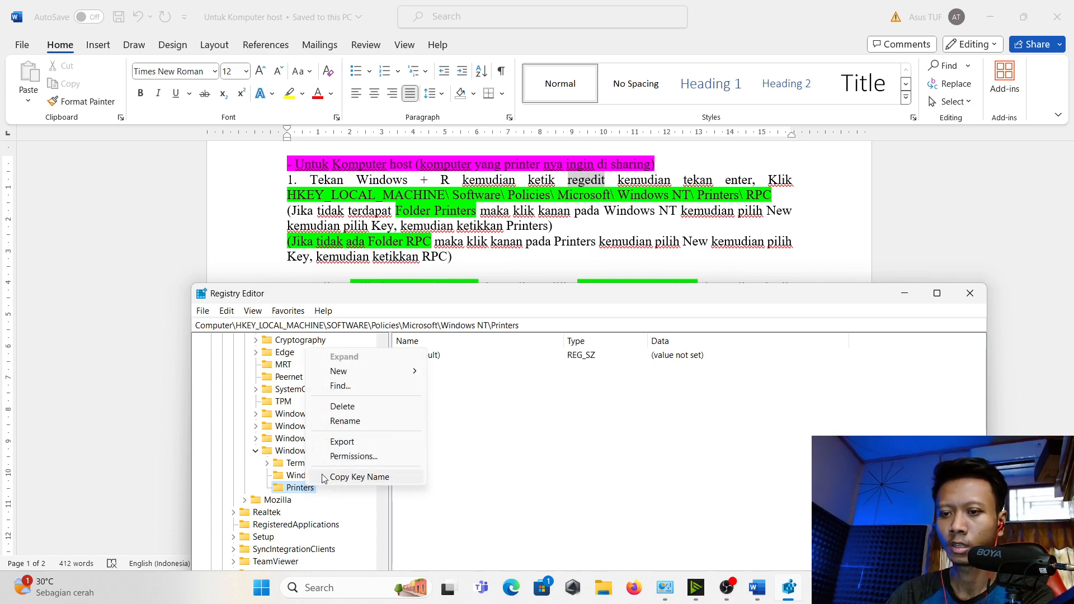
{"action": "mouse_move", "coordinate": [402, 373]}
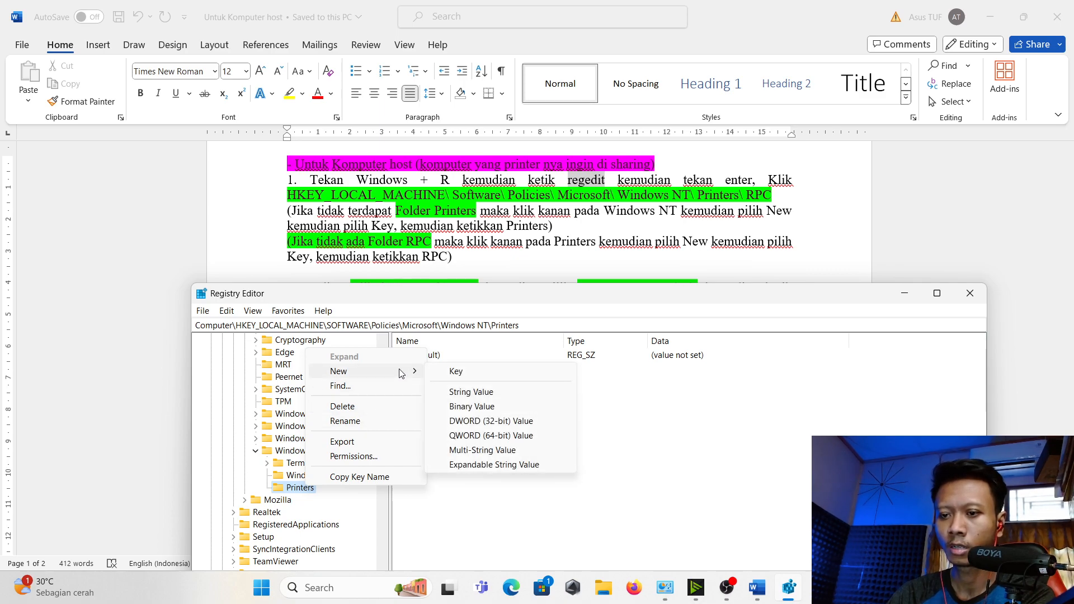
{"action": "left_click", "coordinate": [447, 373]}
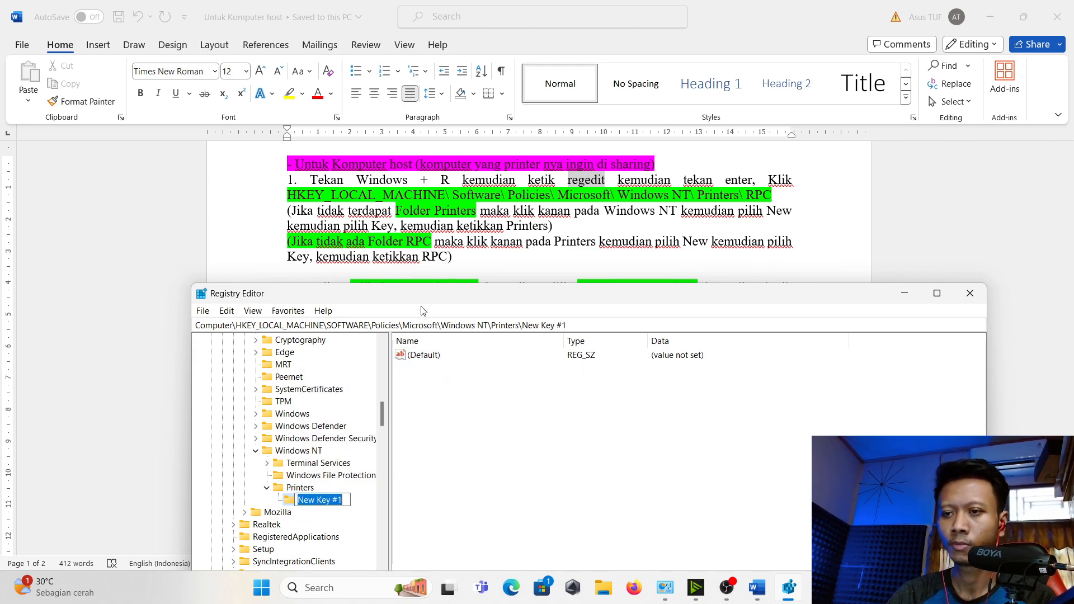
{"action": "type", "text": "RPC"}
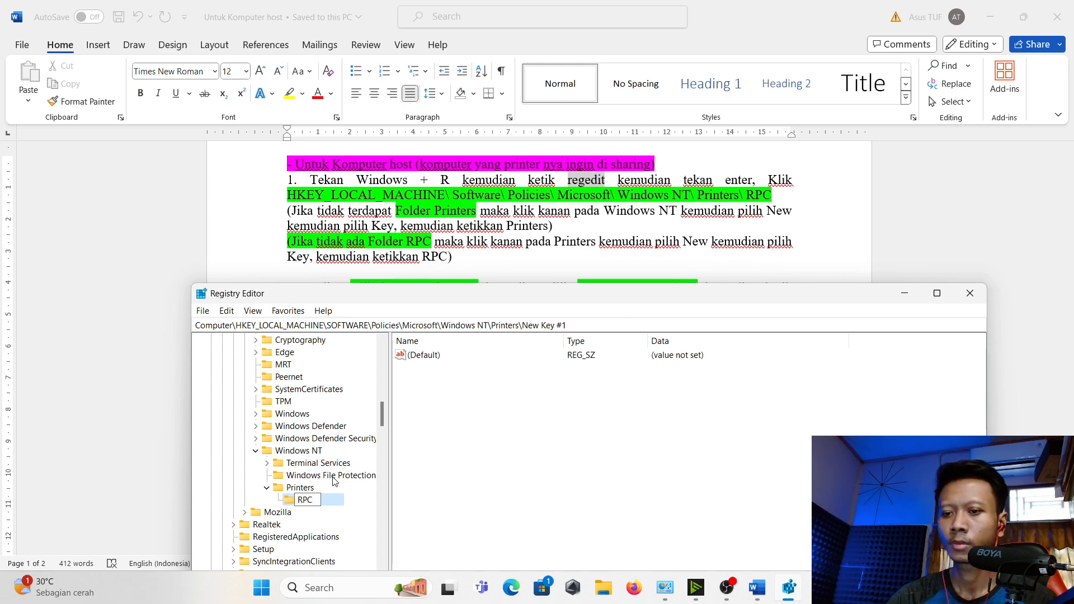
{"action": "key", "text": "Return"}
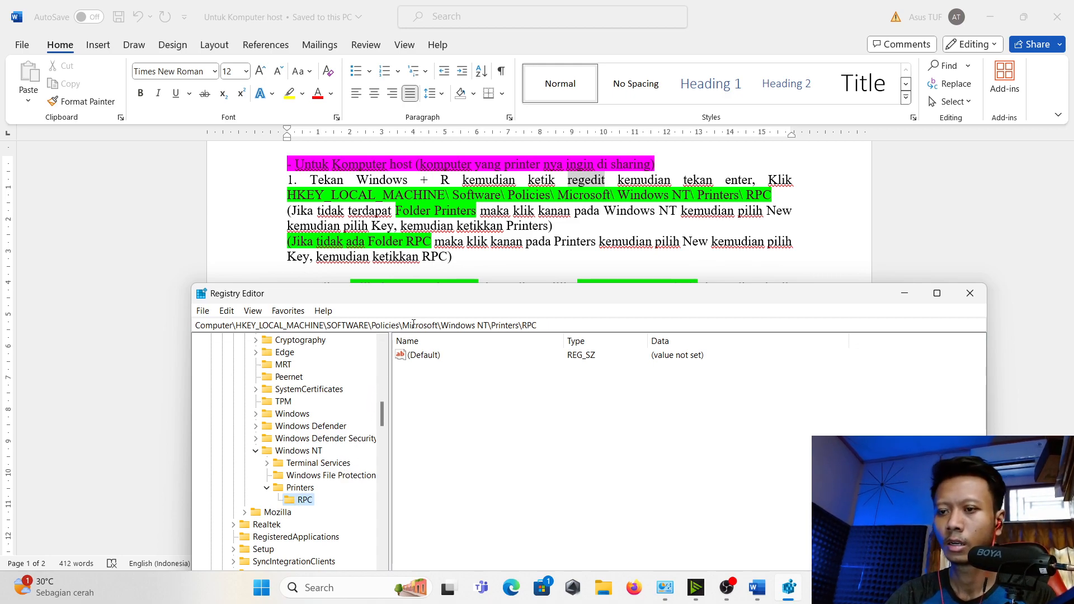
Reveal the document's instruction for the RPC key above Registry Editor and add a new DWORD (32-bit) value to that key
{"action": "mouse_move", "coordinate": [430, 301]}
{"action": "left_mouse_down"}
{"action": "mouse_move", "coordinate": [472, 320]}
{"action": "mouse_move", "coordinate": [442, 303]}
{"action": "left_mouse_up"}
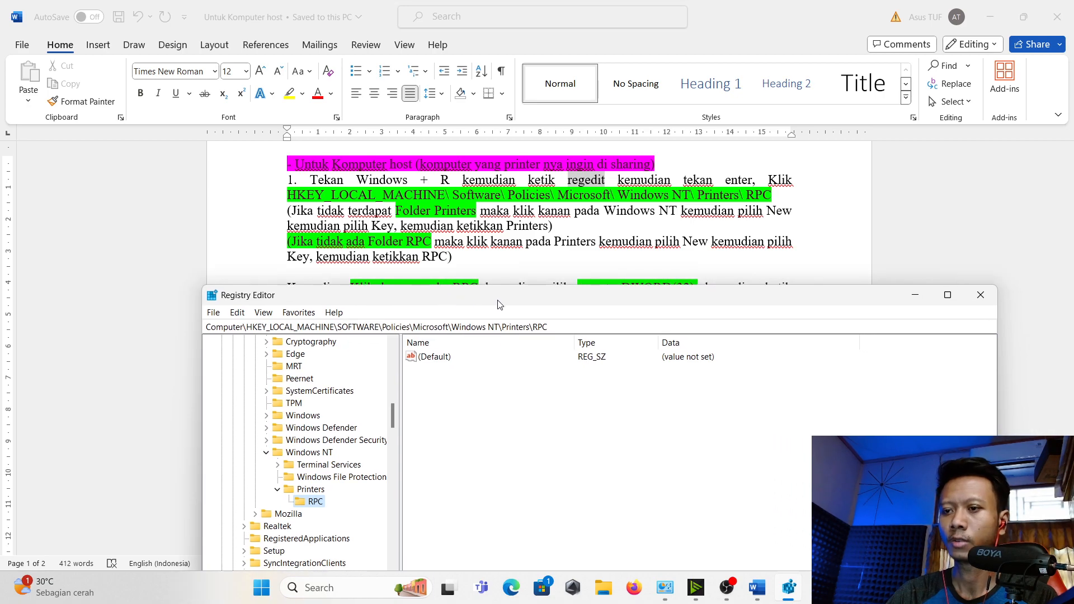
{"action": "scroll", "coordinate": [436, 260], "scroll_direction": "down", "scroll_amount": 2}
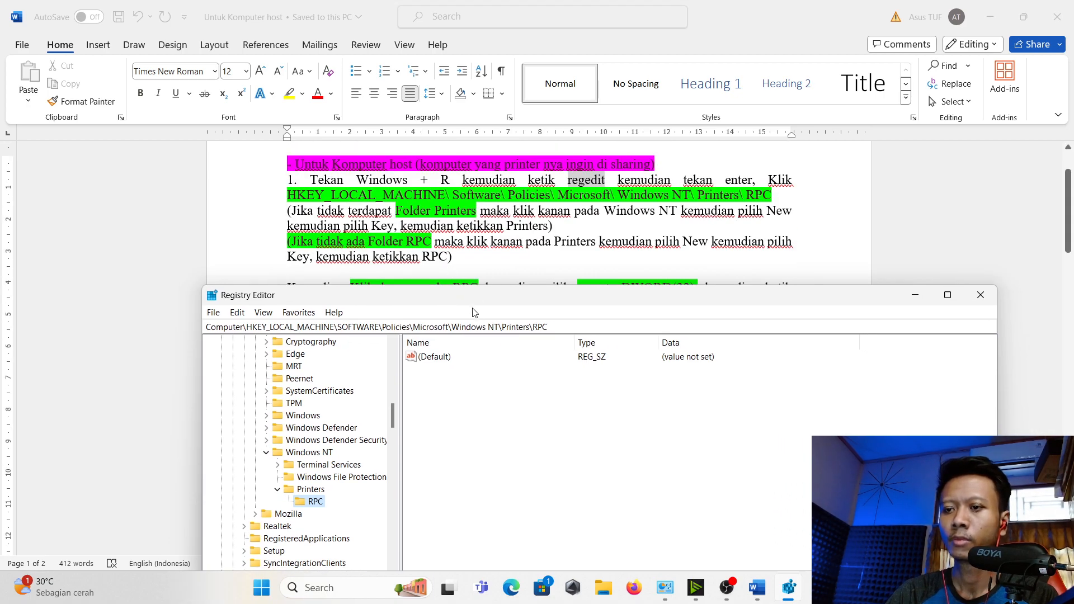
{"action": "left_click_drag", "start_coordinate": [470, 300], "coordinate": [513, 262]}
{"action": "scroll", "coordinate": [451, 285], "scroll_direction": "down", "scroll_amount": 3}
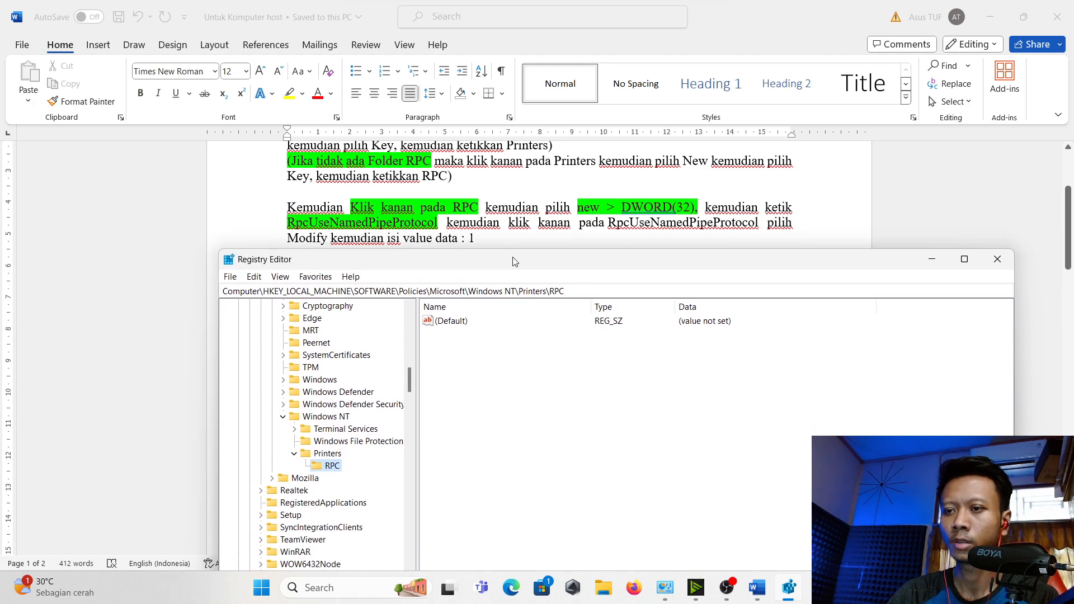
{"action": "right_click", "coordinate": [334, 467]}
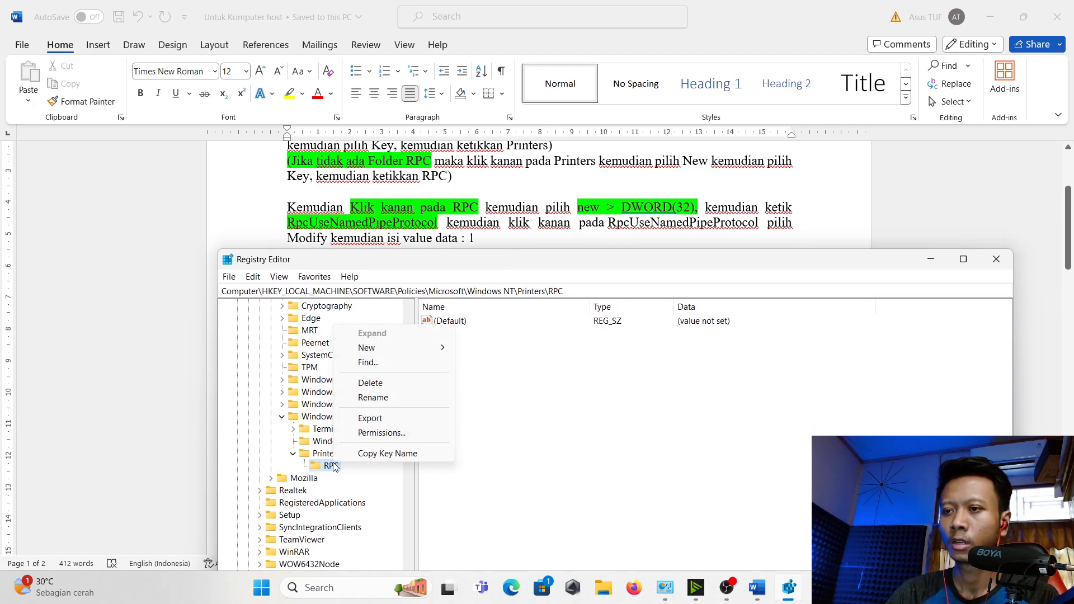
{"action": "mouse_move", "coordinate": [400, 353]}
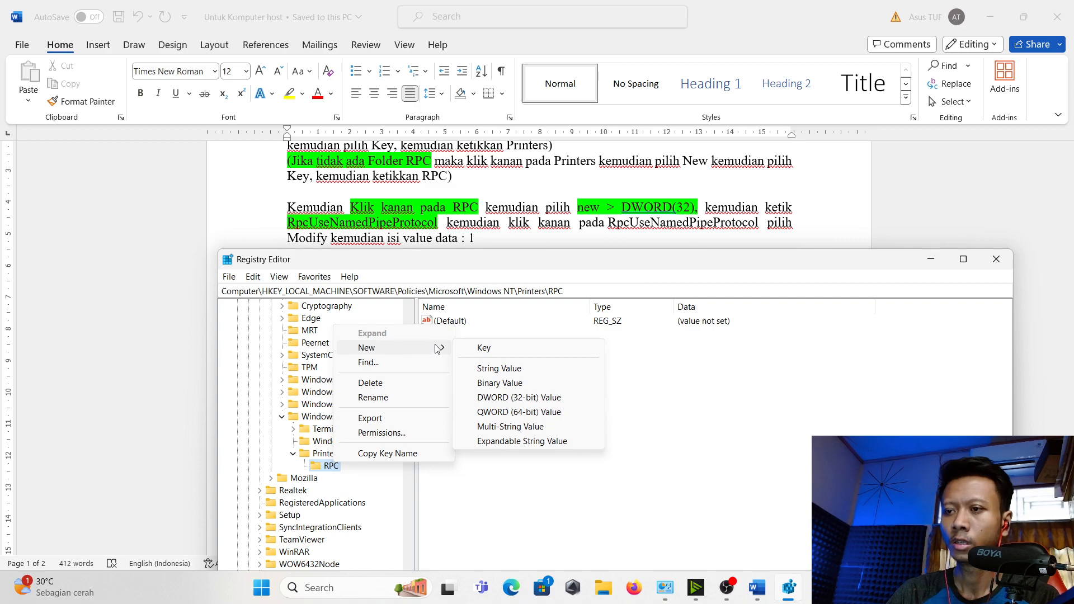
{"action": "left_click", "coordinate": [544, 401]}
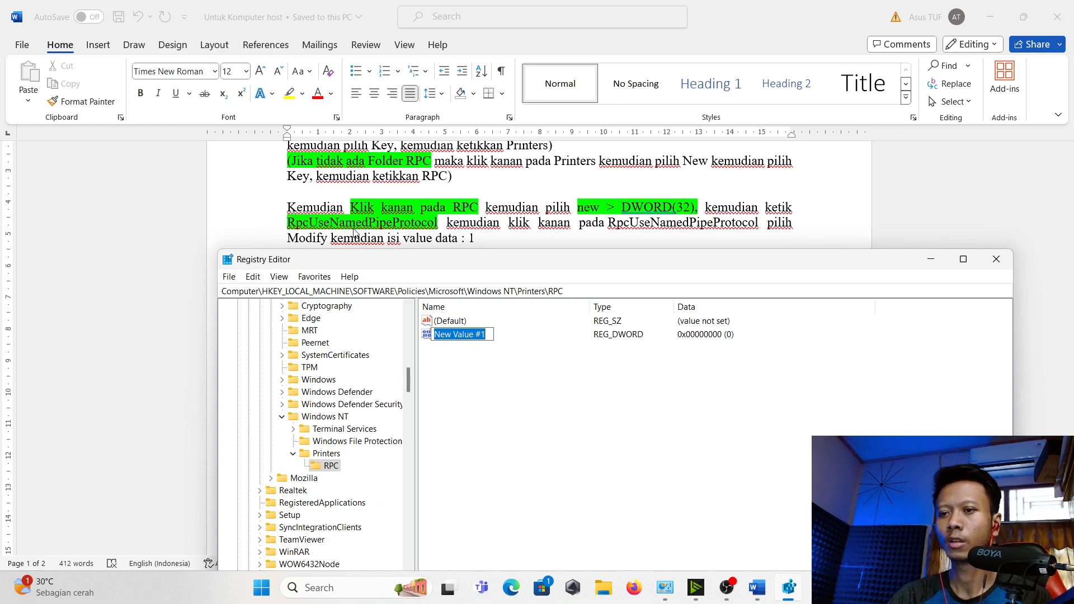
Copy the name RpcUseNamedPipeProtocol from the Word document's instruction and switch back to Registry Editor
{"action": "left_click", "coordinate": [297, 226]}
{"action": "left_click_drag", "start_coordinate": [288, 222], "coordinate": [440, 225]}
{"action": "key", "text": "ctrl+c"}
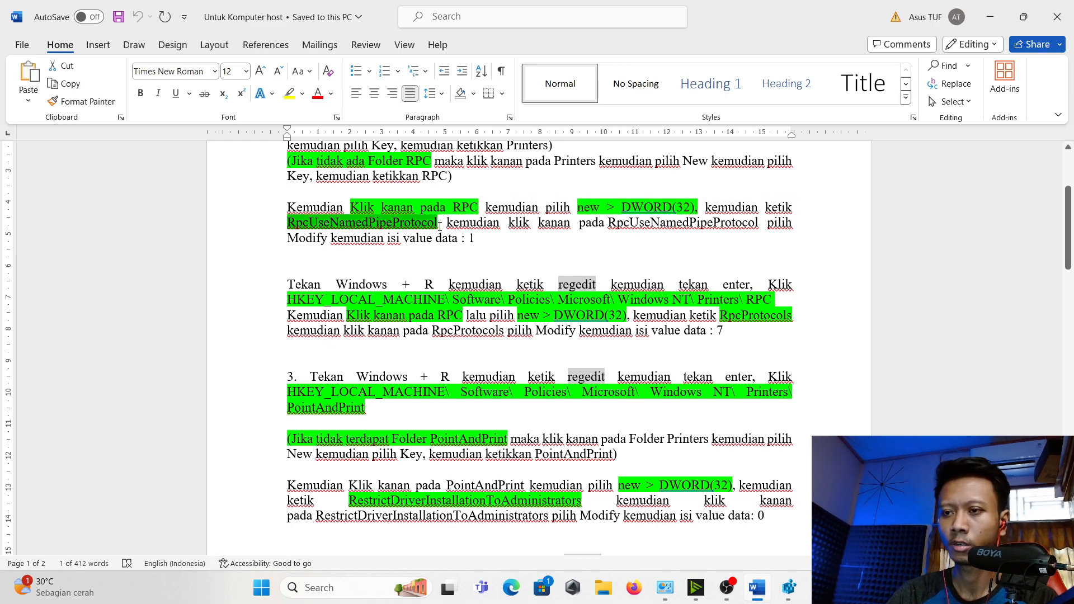
{"action": "left_click", "coordinate": [789, 587]}
{"action": "right_click", "coordinate": [480, 338]}
{"action": "left_click", "coordinate": [501, 350]}
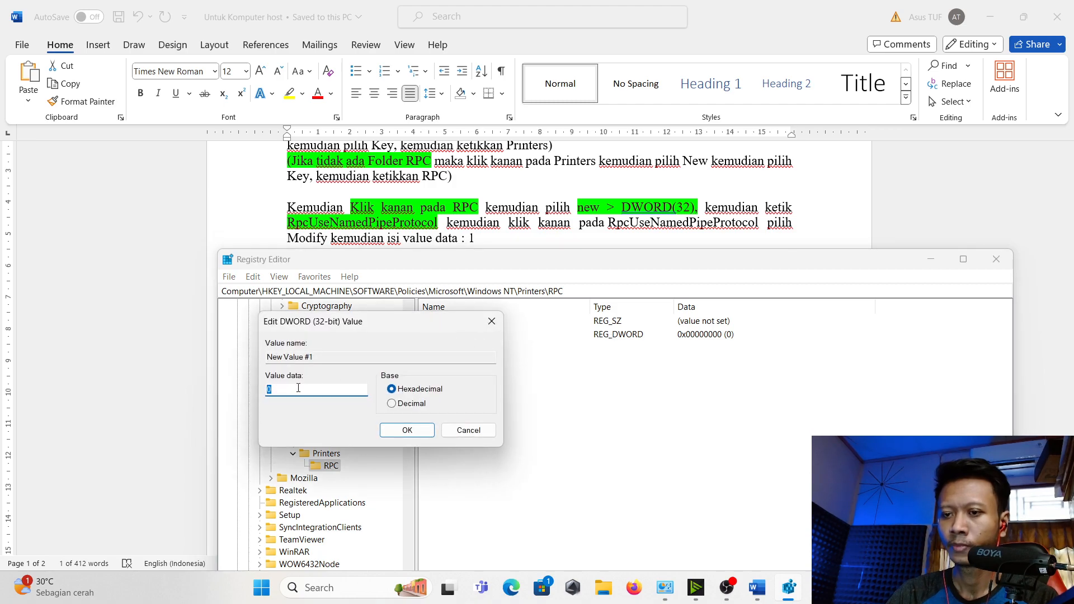
{"action": "left_click", "coordinate": [492, 321]}
Rename the new DWORD value in the RPC key as RpcUseNamedPipeProtocol, using the copied name
{"action": "right_click", "coordinate": [468, 338]}
{"action": "left_click", "coordinate": [506, 394]}
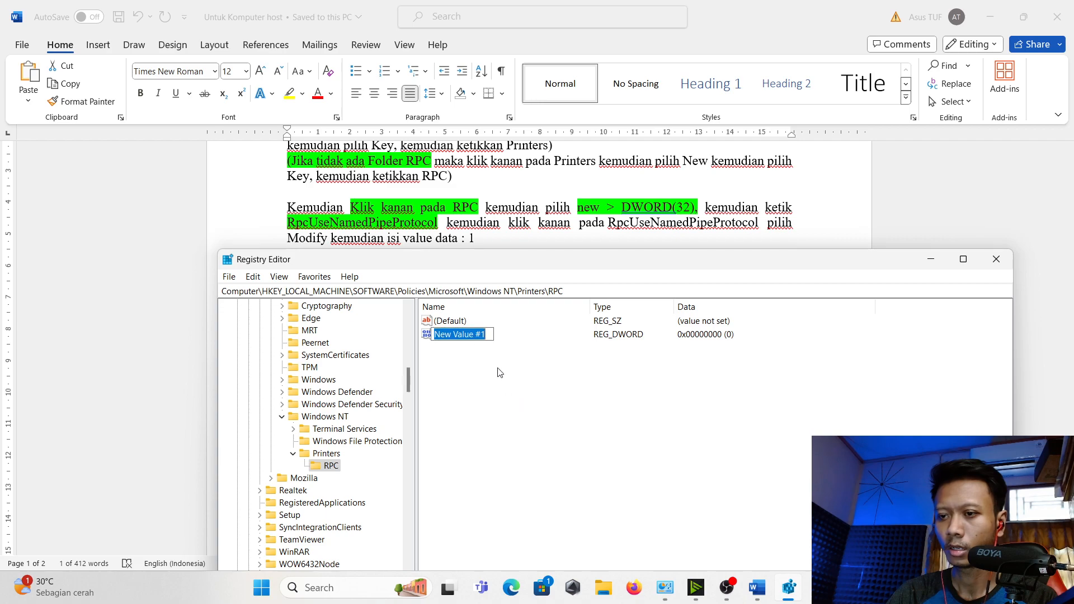
{"action": "key", "text": "ctrl+v"}
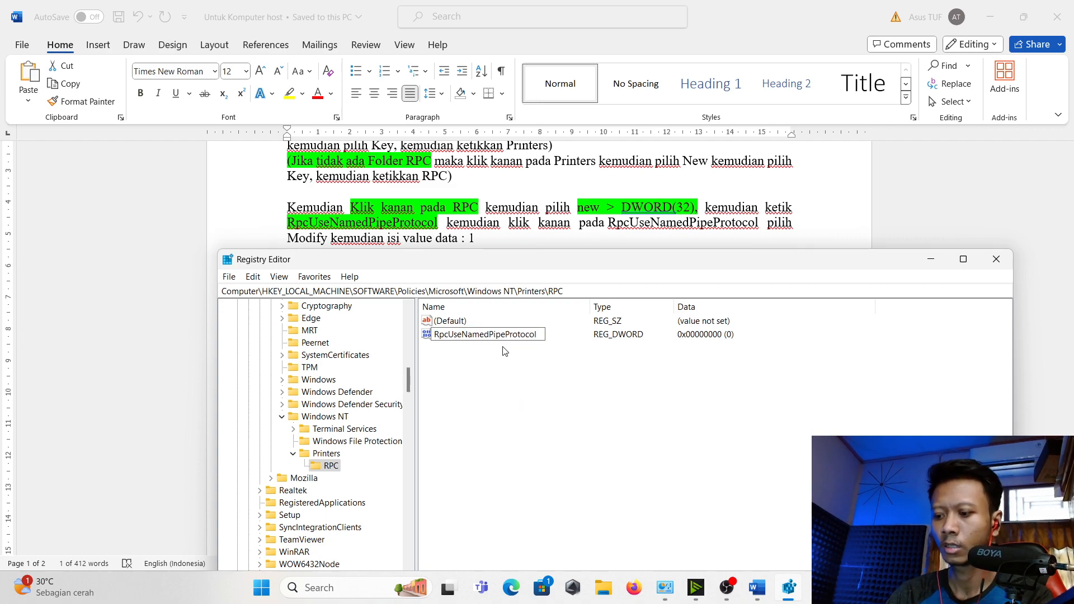
{"action": "key", "text": "Return"}
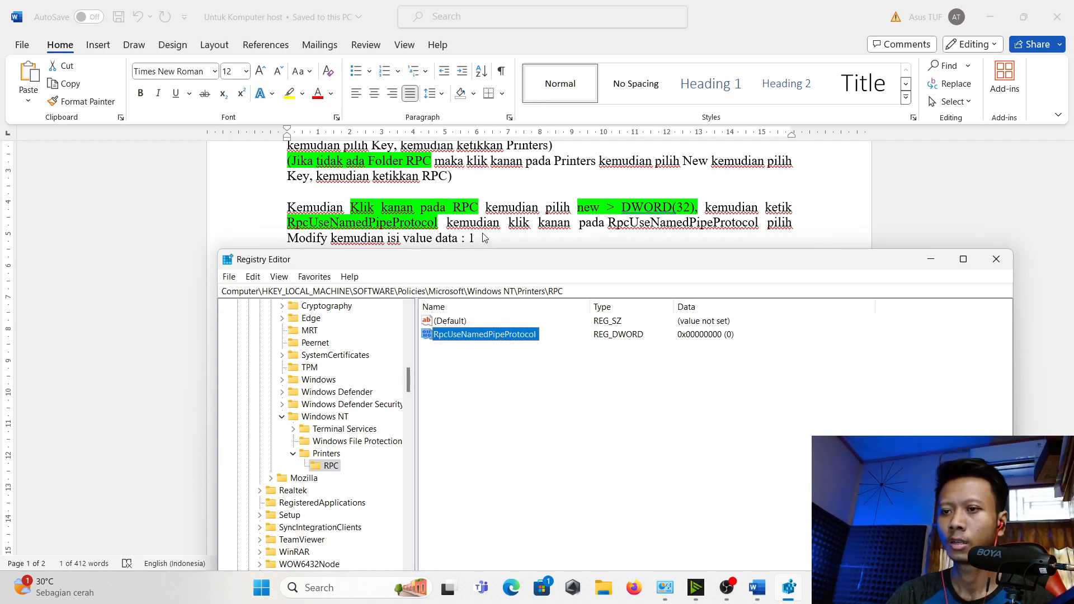
Set the value data of RpcUseNamedPipeProtocol to 1 and close Registry Editor
{"action": "mouse_move", "coordinate": [506, 265]}
{"action": "left_mouse_down"}
{"action": "mouse_move", "coordinate": [506, 342]}
{"action": "mouse_move", "coordinate": [504, 264]}
{"action": "mouse_move", "coordinate": [502, 281]}
{"action": "left_mouse_up"}
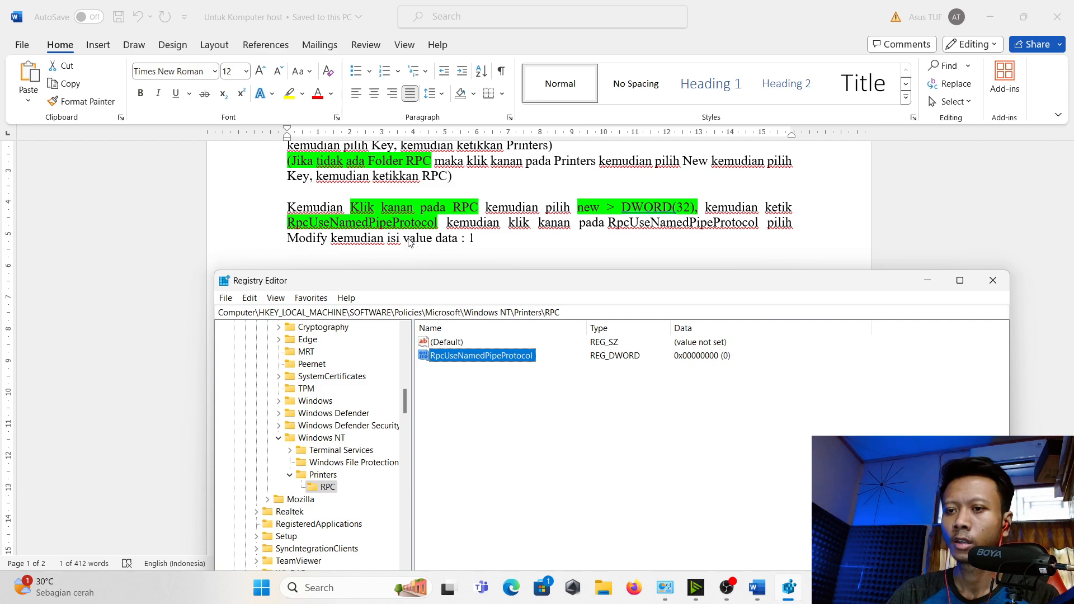
{"action": "right_click", "coordinate": [471, 363]}
{"action": "left_click", "coordinate": [502, 366]}
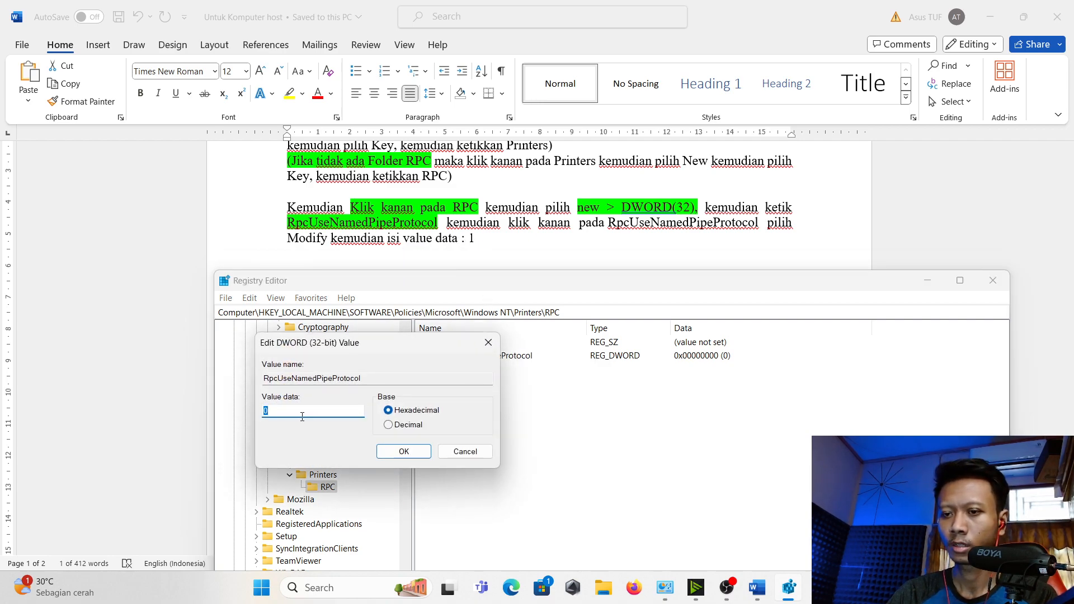
{"action": "left_click", "coordinate": [399, 450]}
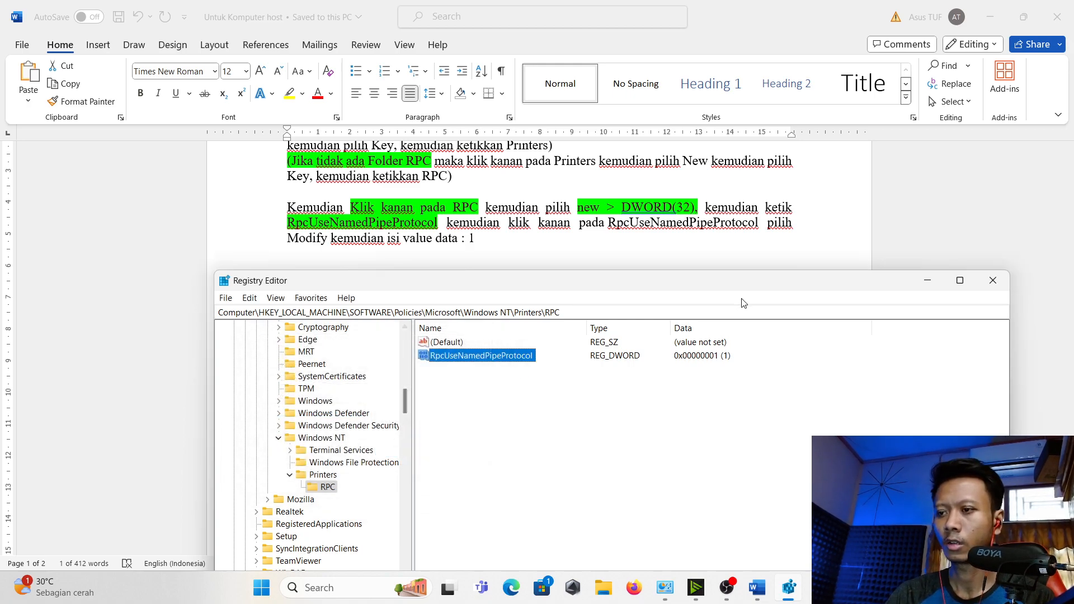
{"action": "left_click", "coordinate": [993, 280]}
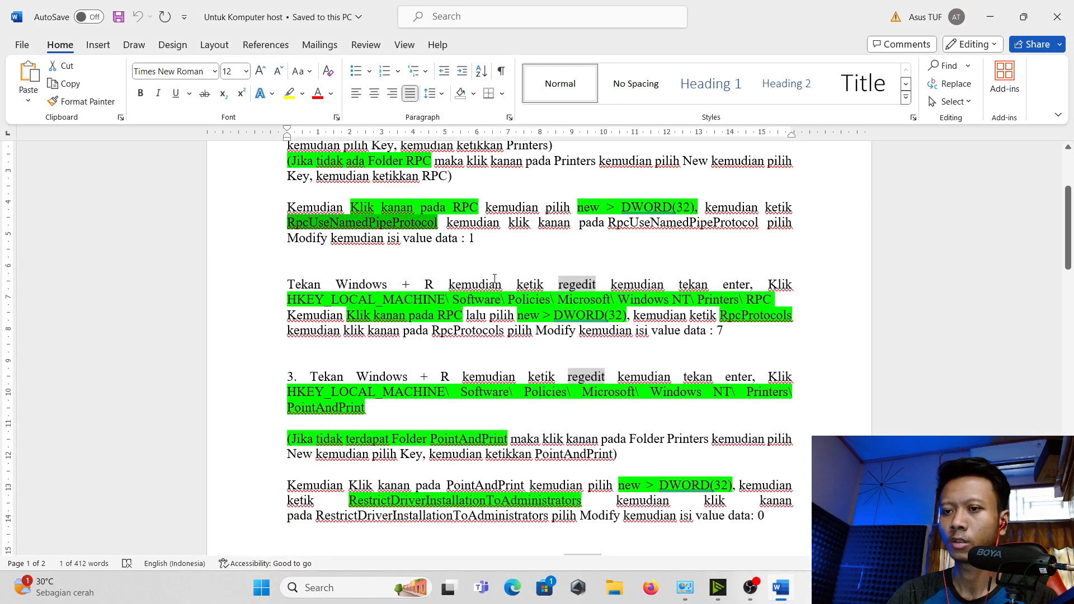
Reopen Registry Editor with regedit and add a new DWORD (32-bit) value to the RPC key under Windows NT\Printers
{"action": "scroll", "coordinate": [478, 262], "scroll_direction": "down", "scroll_amount": 4}
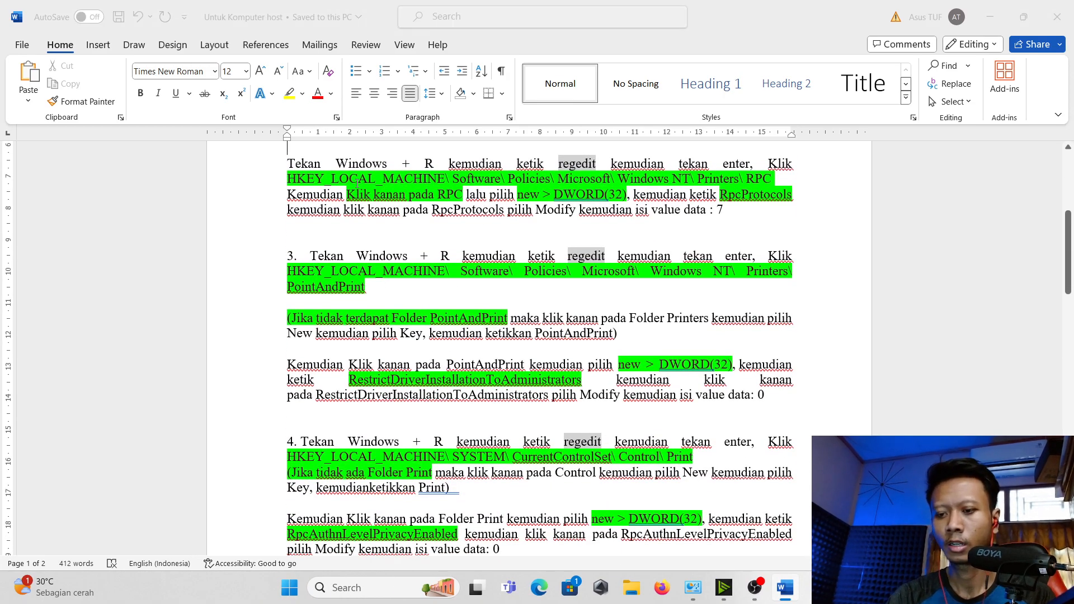
{"action": "key", "text": "super+r"}
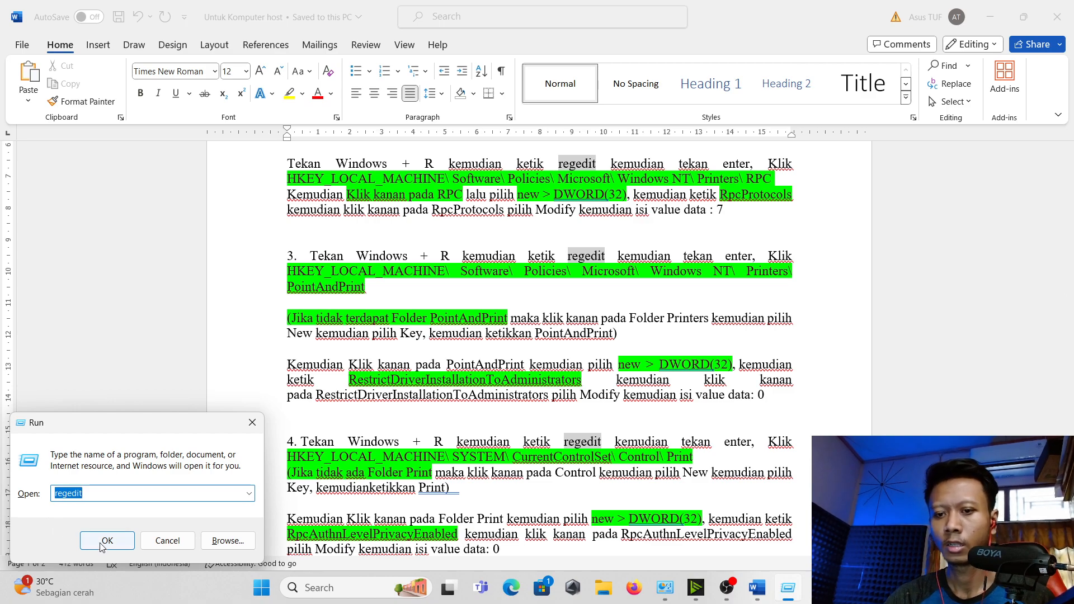
{"action": "left_click", "coordinate": [106, 540]}
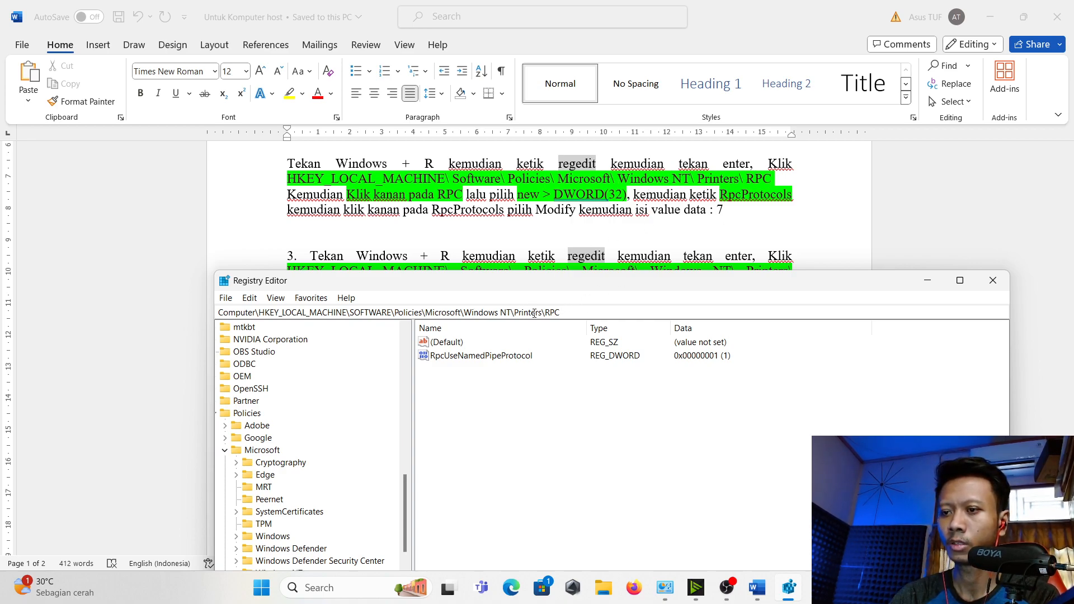
{"action": "scroll", "coordinate": [246, 469], "scroll_direction": "down", "scroll_amount": 4}
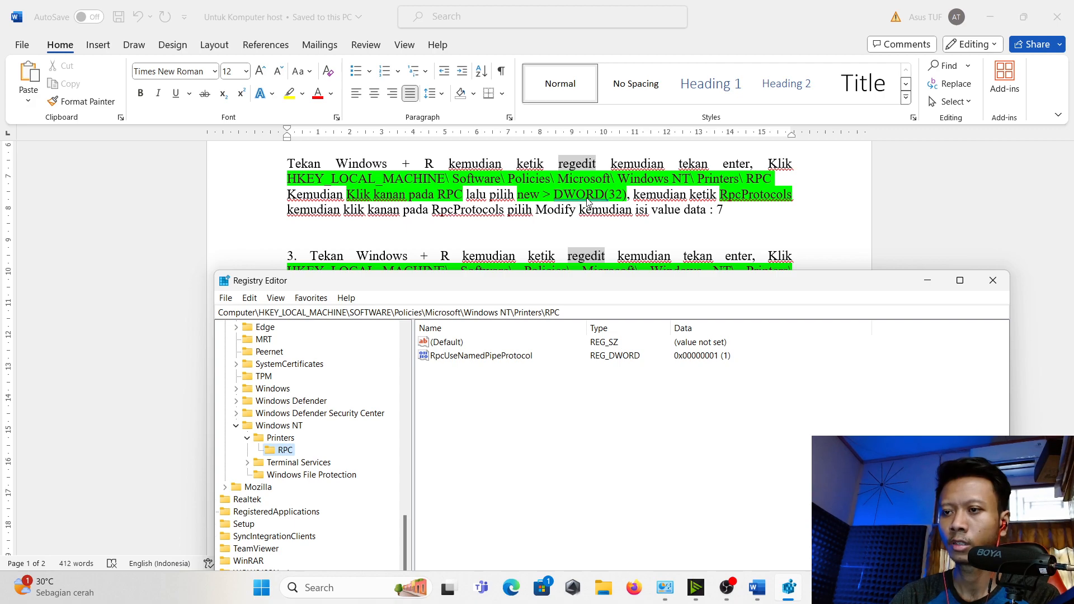
{"action": "right_click", "coordinate": [286, 452]}
{"action": "mouse_move", "coordinate": [349, 335]}
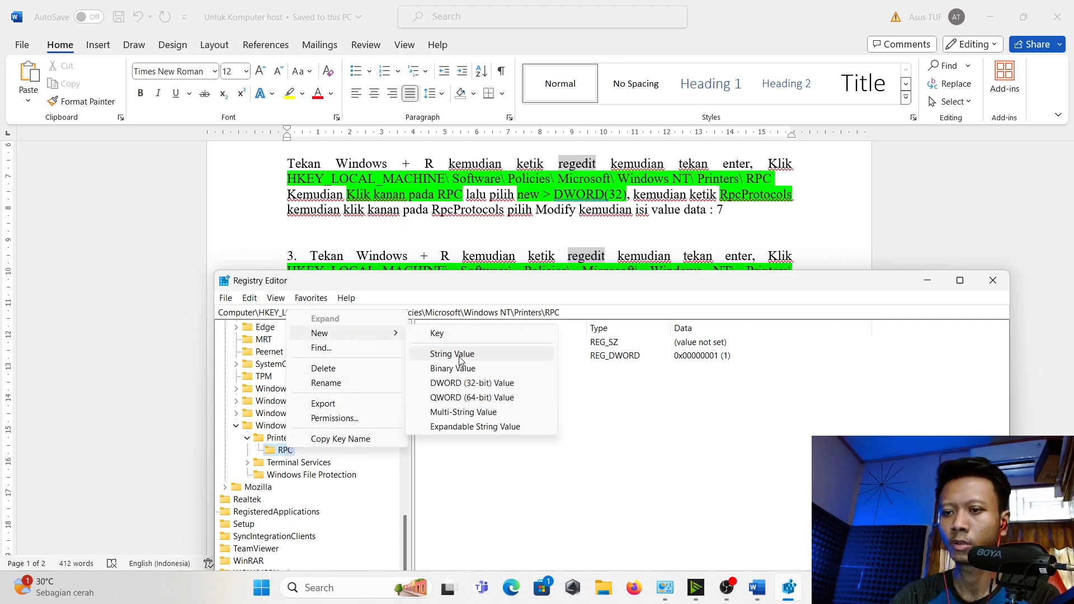
{"action": "left_click", "coordinate": [476, 383]}
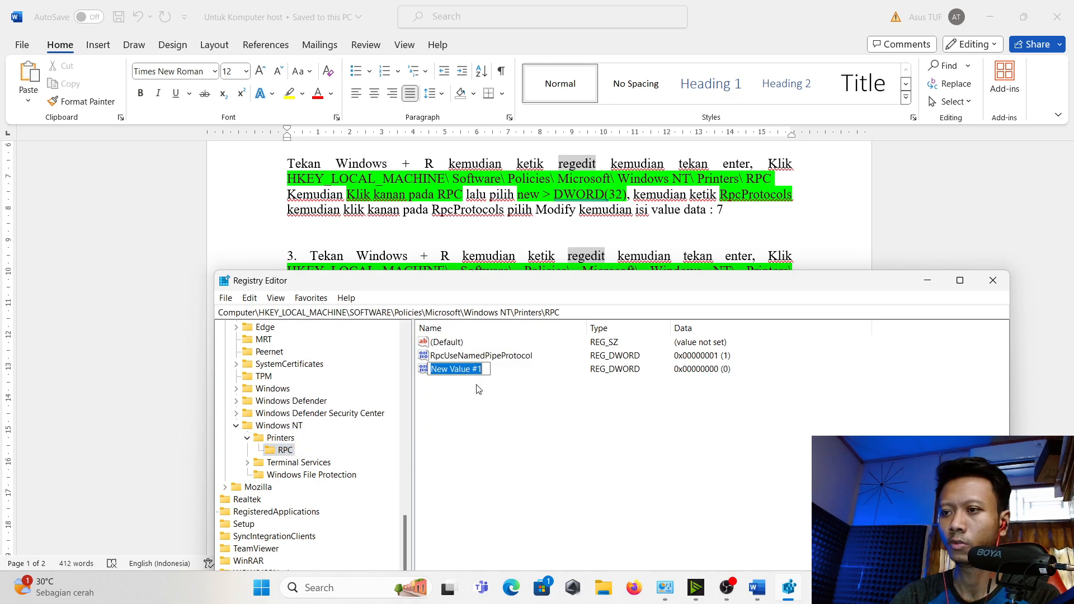
Copy the name RpcProtocols from the Word document's instruction and rename the new DWORD value in the RPC key with it
{"action": "left_click", "coordinate": [726, 199]}
{"action": "left_click_drag", "start_coordinate": [721, 194], "coordinate": [793, 194]}
{"action": "key", "text": "ctrl+c"}
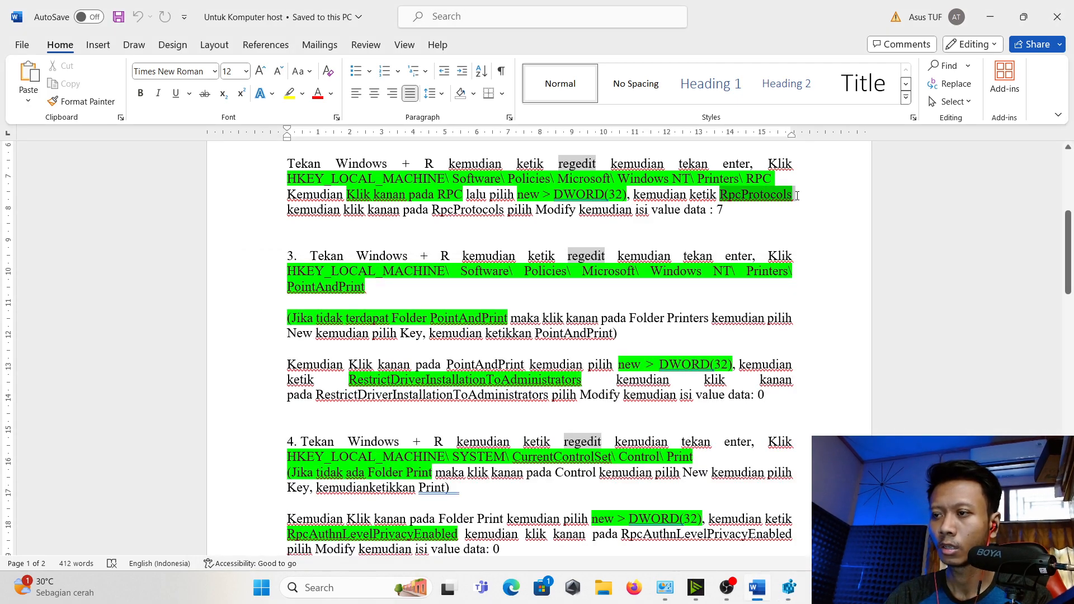
{"action": "left_click", "coordinate": [789, 587]}
{"action": "right_click", "coordinate": [460, 372]}
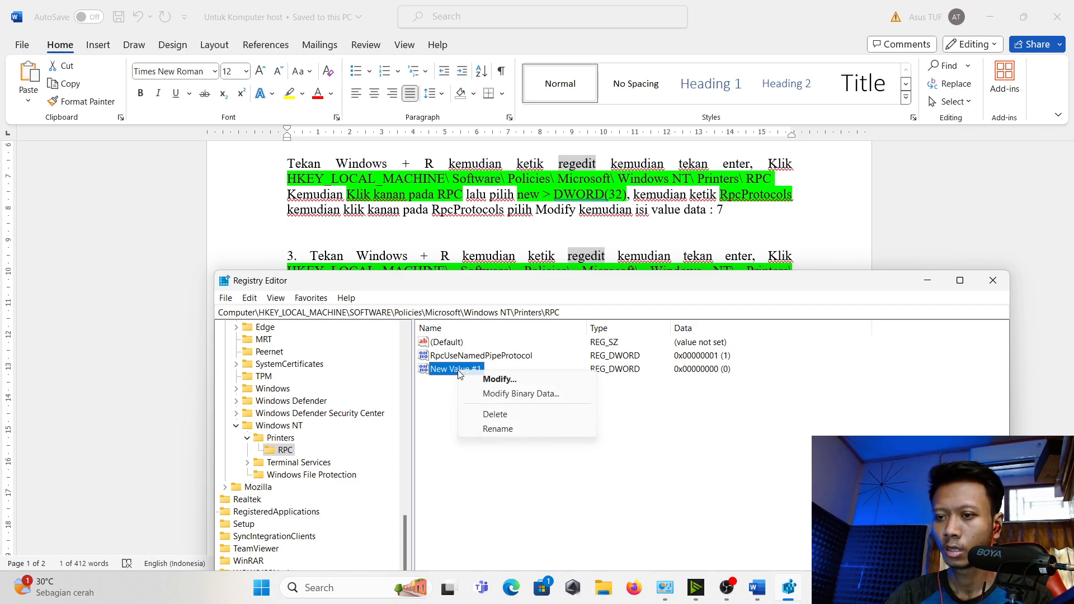
{"action": "left_click", "coordinate": [497, 429]}
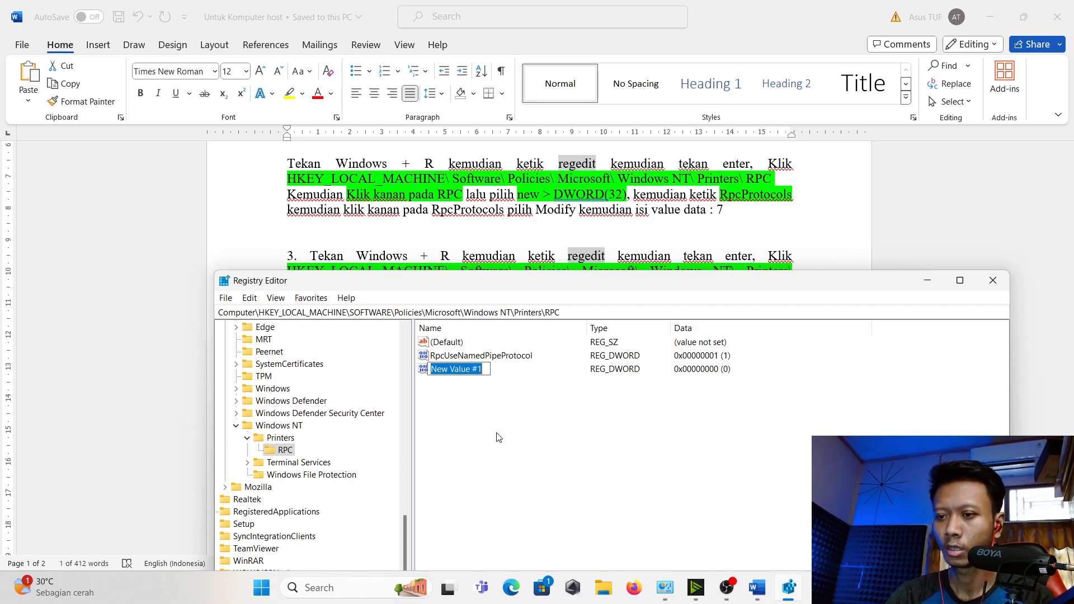
{"action": "key", "text": "ctrl+v"}
{"action": "key", "text": "Return"}
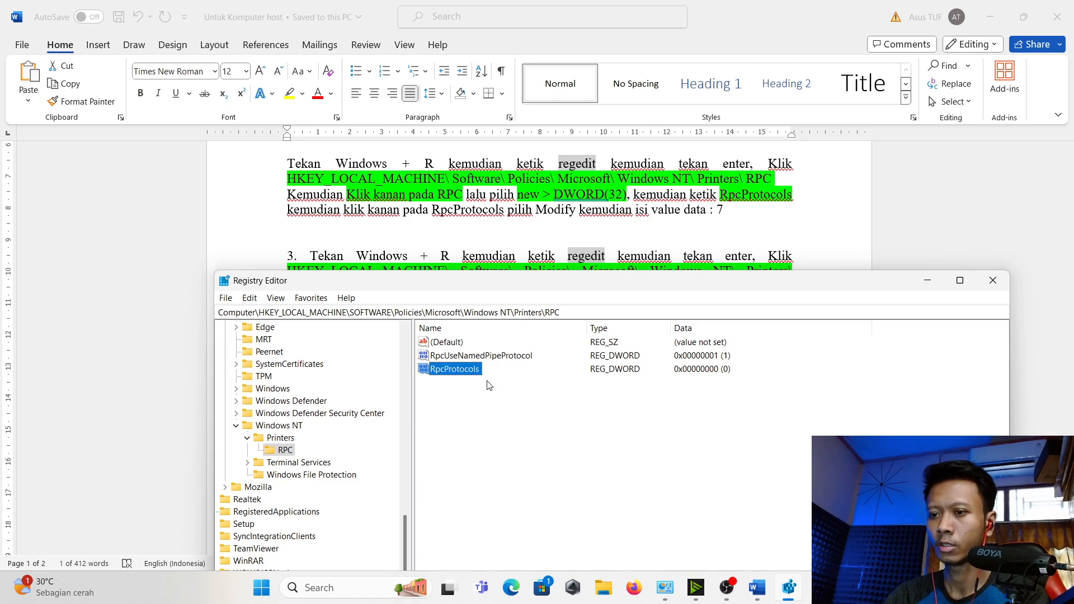
Set the value data of RpcProtocols to 7 and close Registry Editor
{"action": "right_click", "coordinate": [463, 374]}
{"action": "left_click", "coordinate": [495, 378]}
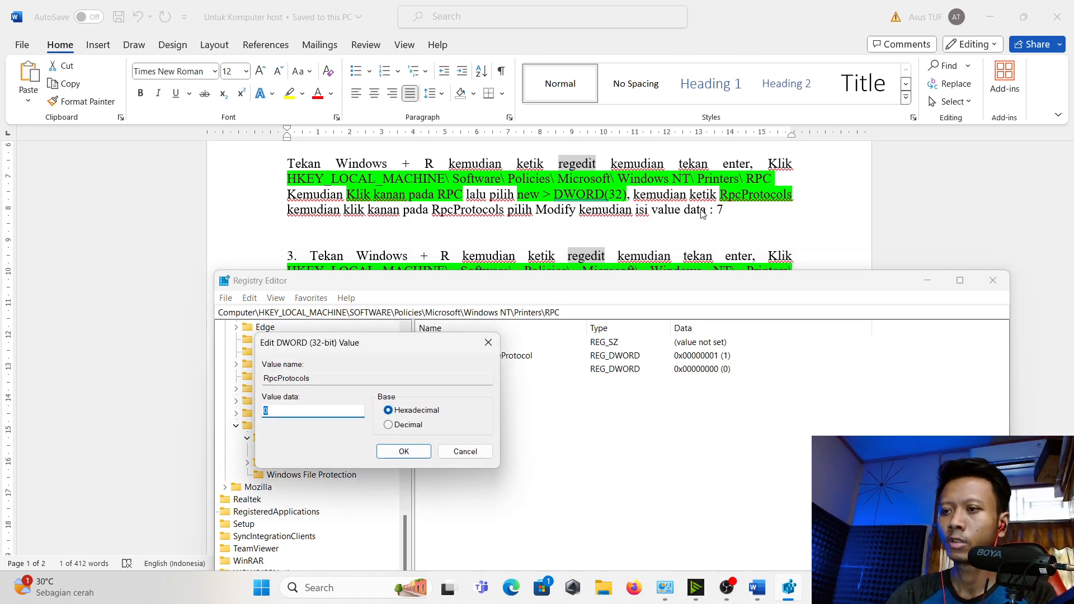
{"action": "type", "text": "7"}
{"action": "left_click", "coordinate": [404, 451]}
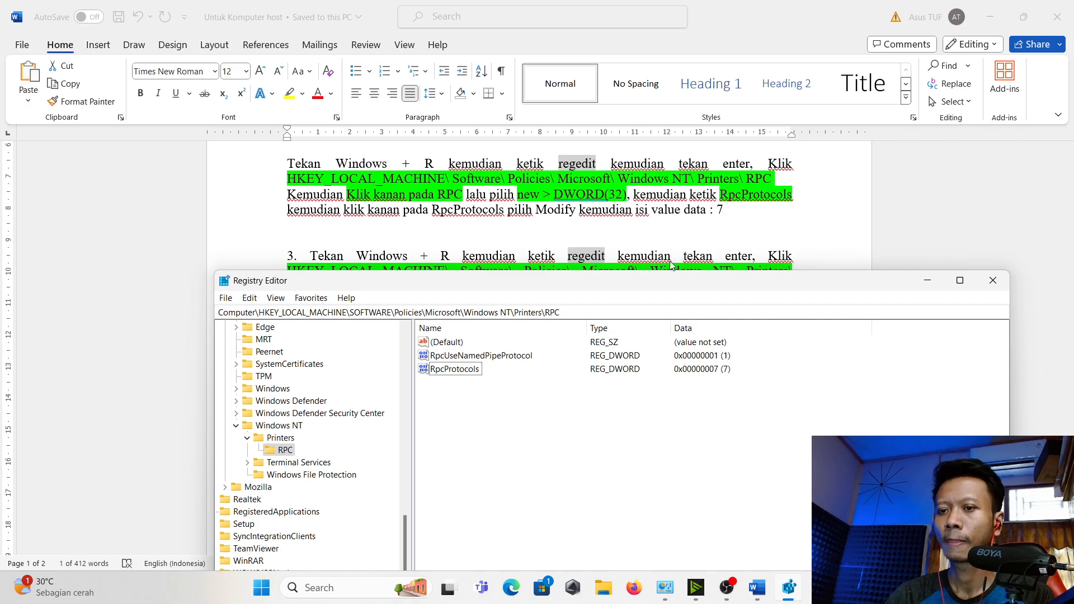
{"action": "left_click", "coordinate": [991, 280]}
Bring instruction 3 of the document into view, reopen Registry Editor with regedit and select the Printers key under Policies\Microsoft\Windows NT
{"action": "scroll", "coordinate": [446, 279], "scroll_direction": "down", "scroll_amount": 3}
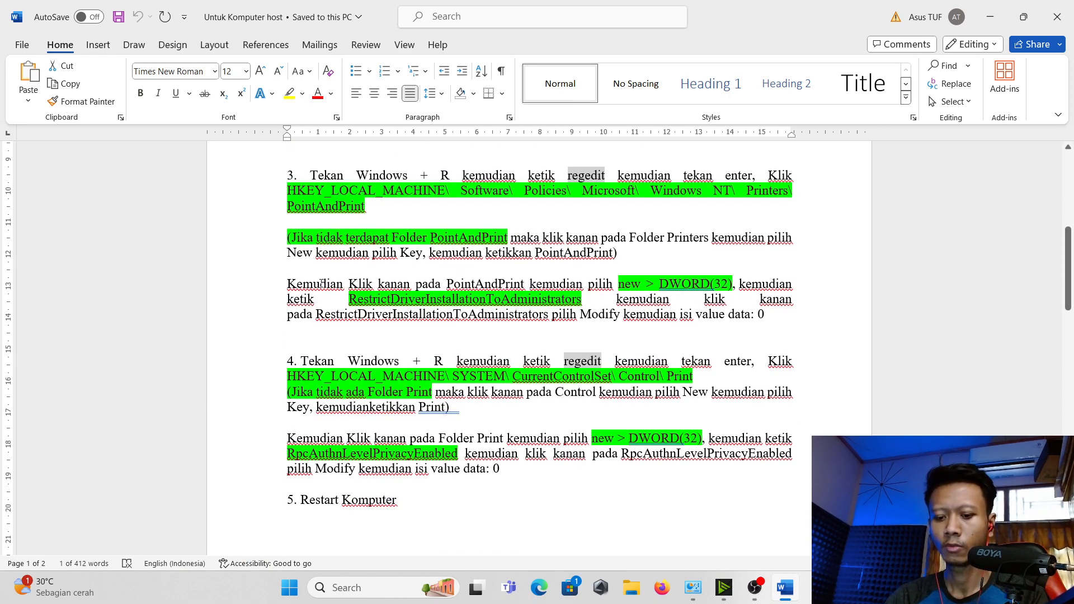
{"action": "key", "text": "super+r"}
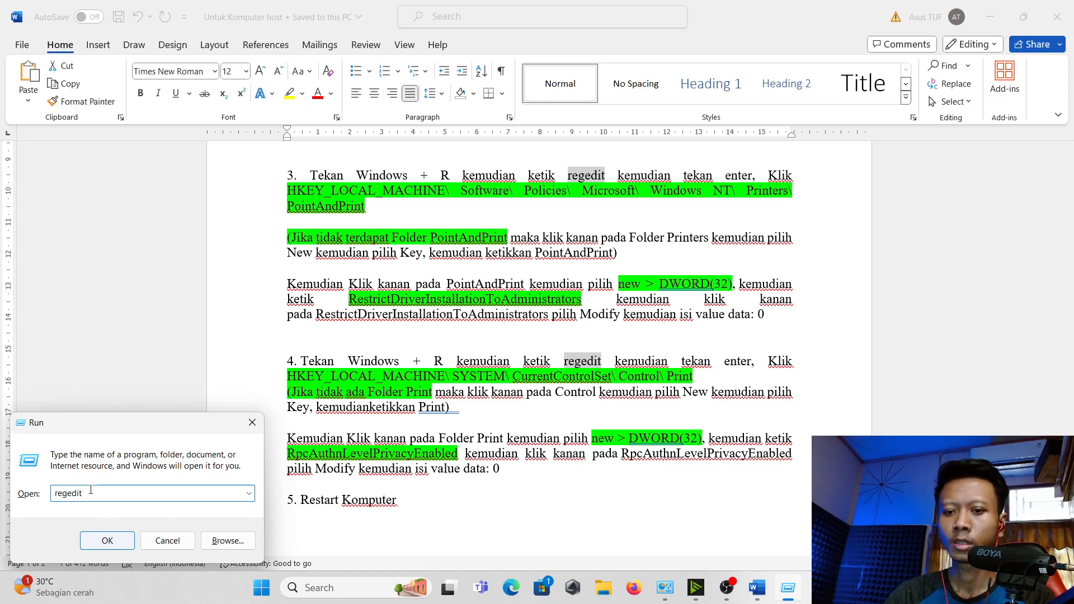
{"action": "left_click", "coordinate": [112, 540]}
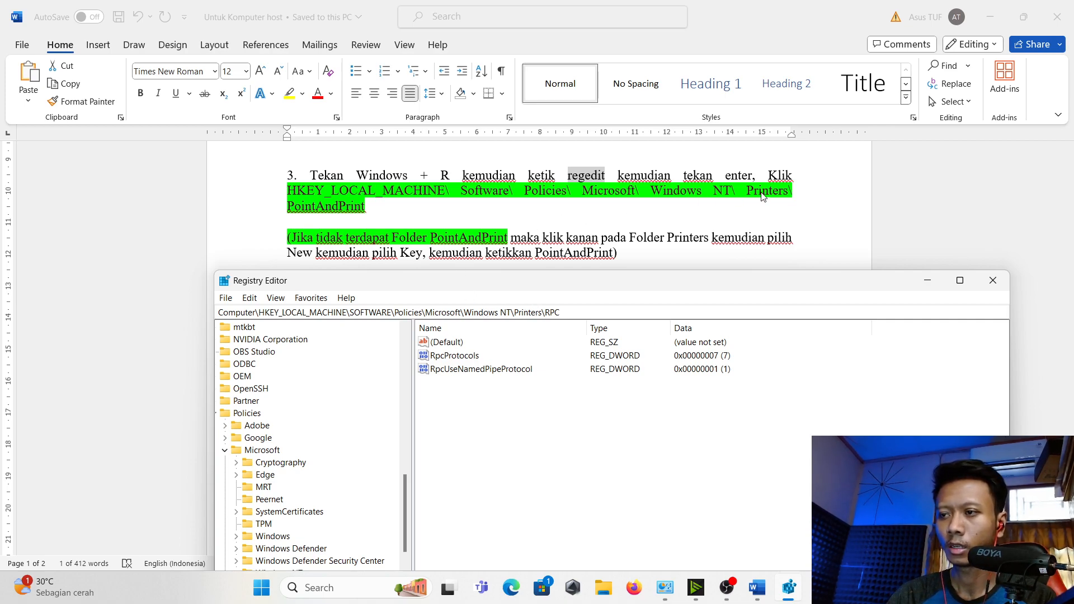
{"action": "scroll", "coordinate": [252, 460], "scroll_direction": "down", "scroll_amount": 4}
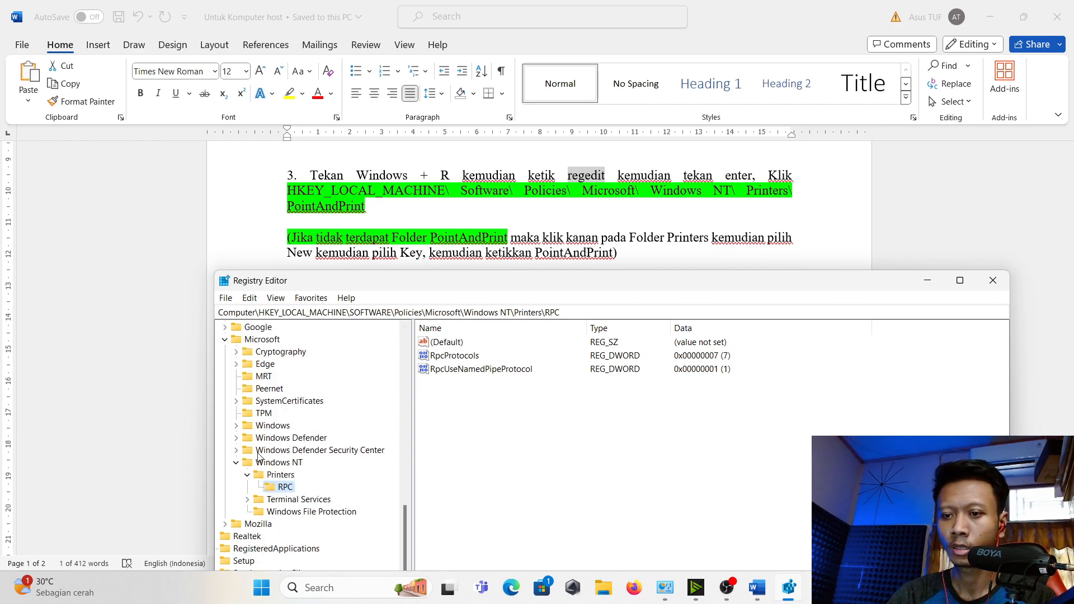
{"action": "left_click", "coordinate": [285, 439]}
{"action": "double_click", "coordinate": [285, 439]}
{"action": "double_click", "coordinate": [286, 438]}
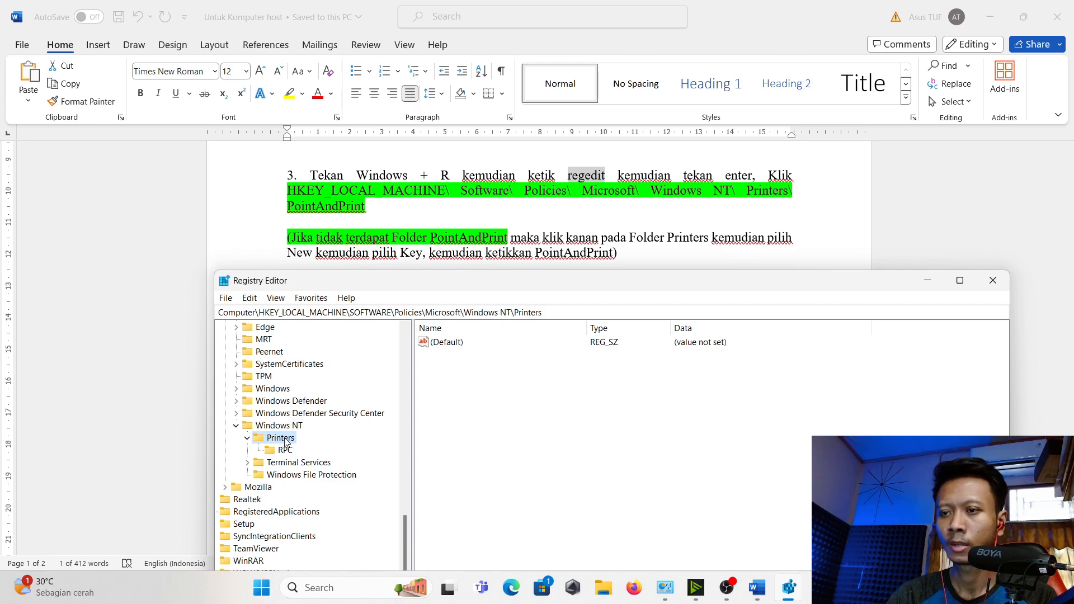
Reveal the document's PointAndPrint instruction above Registry Editor and create a new key under Printers
{"action": "left_click_drag", "start_coordinate": [499, 286], "coordinate": [499, 318]}
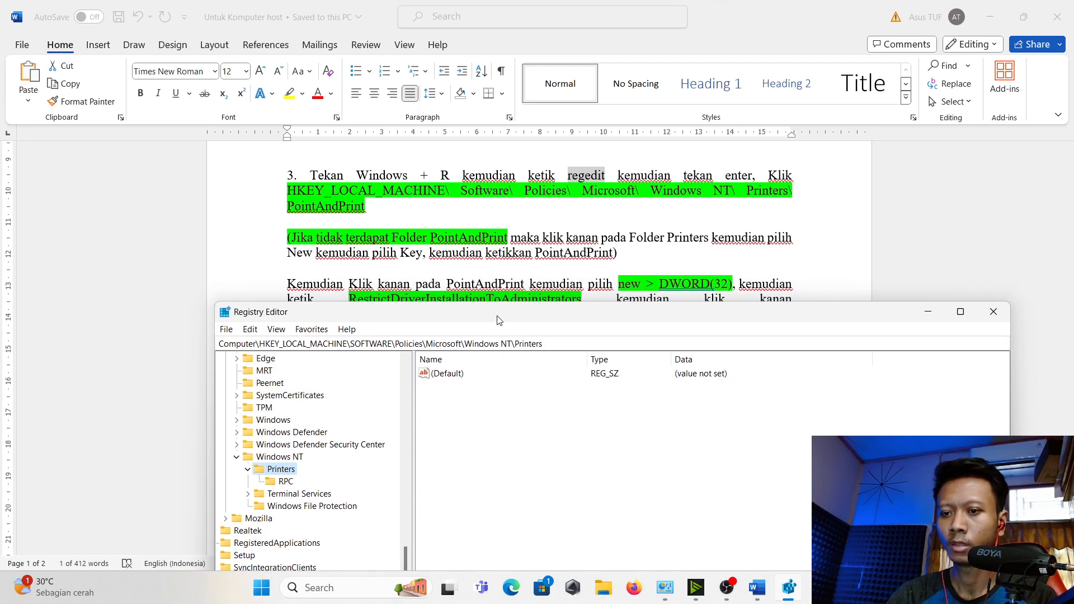
{"action": "right_click", "coordinate": [280, 473]}
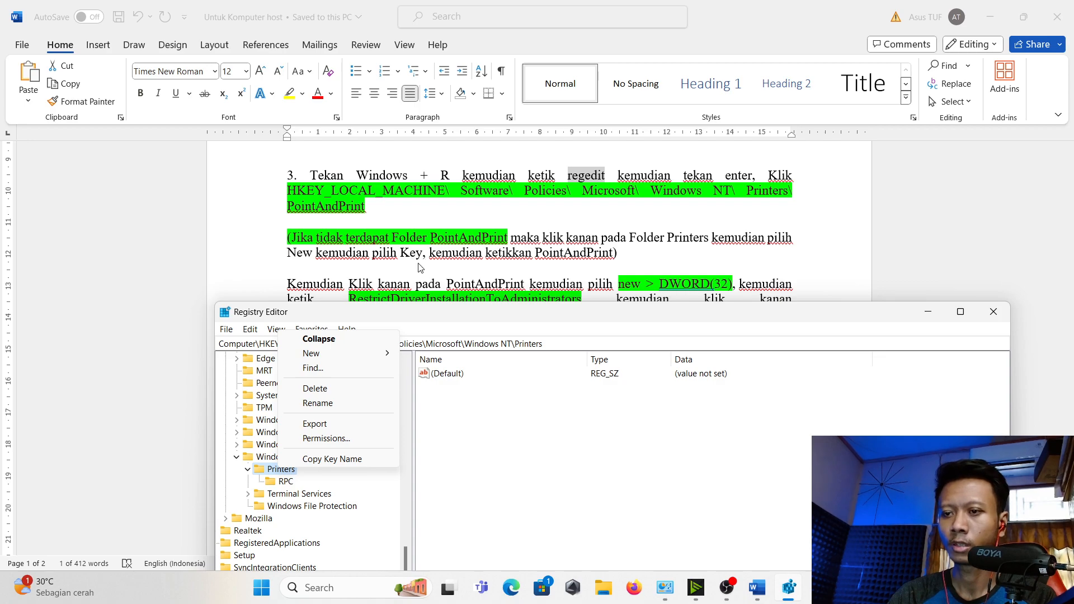
{"action": "mouse_move", "coordinate": [363, 354]}
{"action": "left_click", "coordinate": [427, 353]}
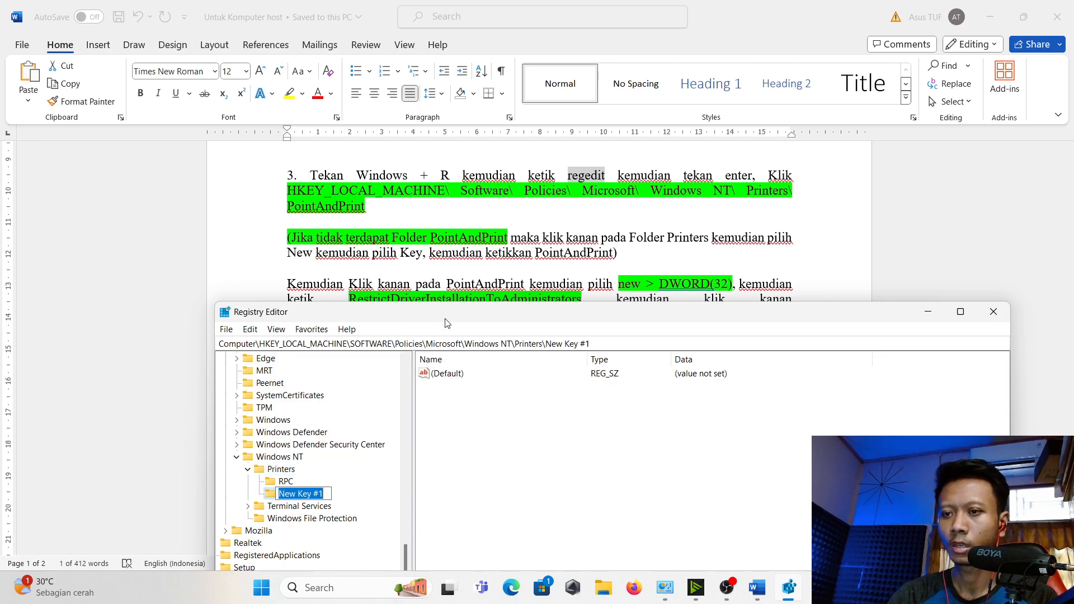
Take the name PointAndPrint from the Word document and rename the new key under Printers as PointAndPrint
{"action": "left_click", "coordinate": [540, 256]}
{"action": "left_click_drag", "start_coordinate": [536, 253], "coordinate": [612, 253]}
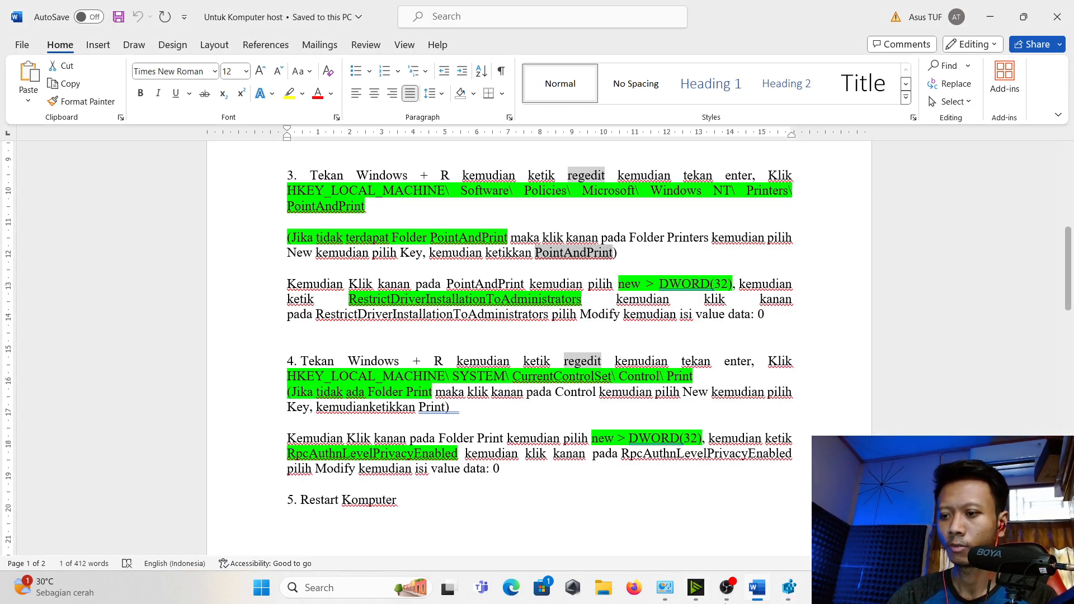
{"action": "left_click", "coordinate": [789, 587]}
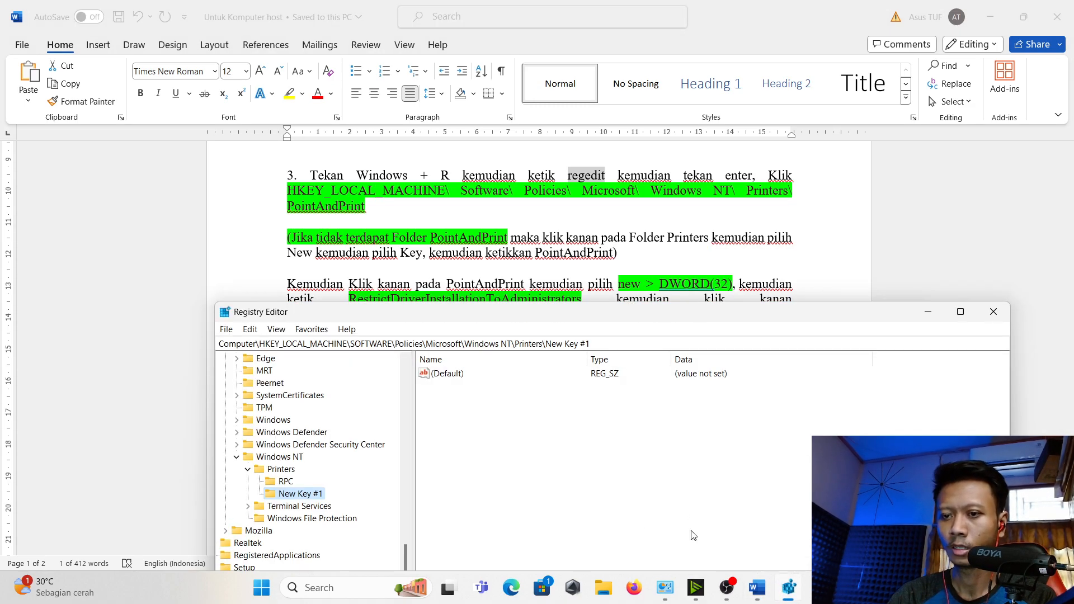
{"action": "right_click", "coordinate": [308, 496]}
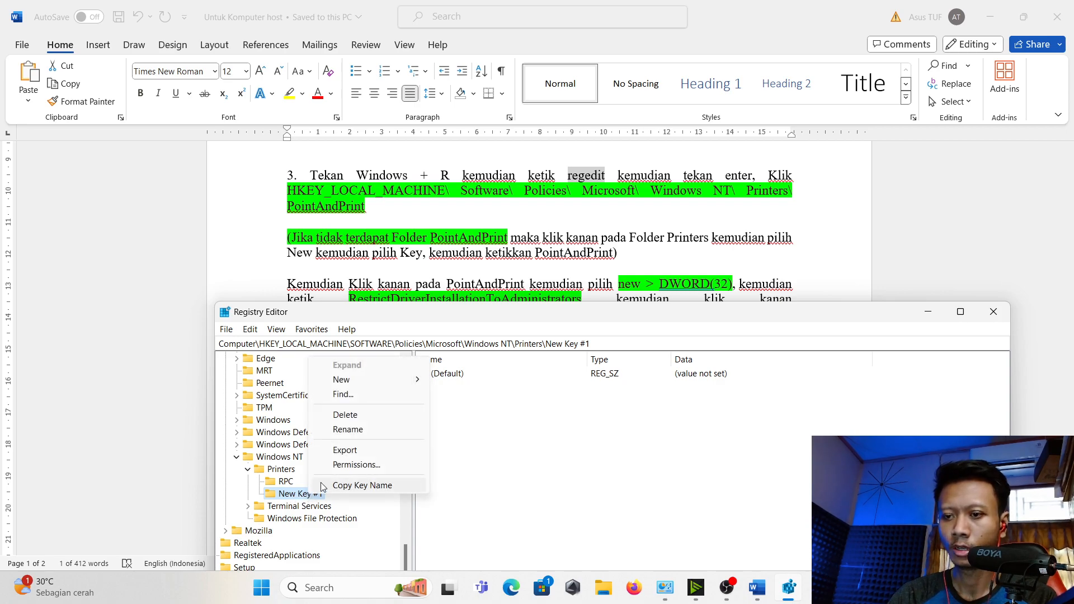
{"action": "left_click", "coordinate": [364, 432]}
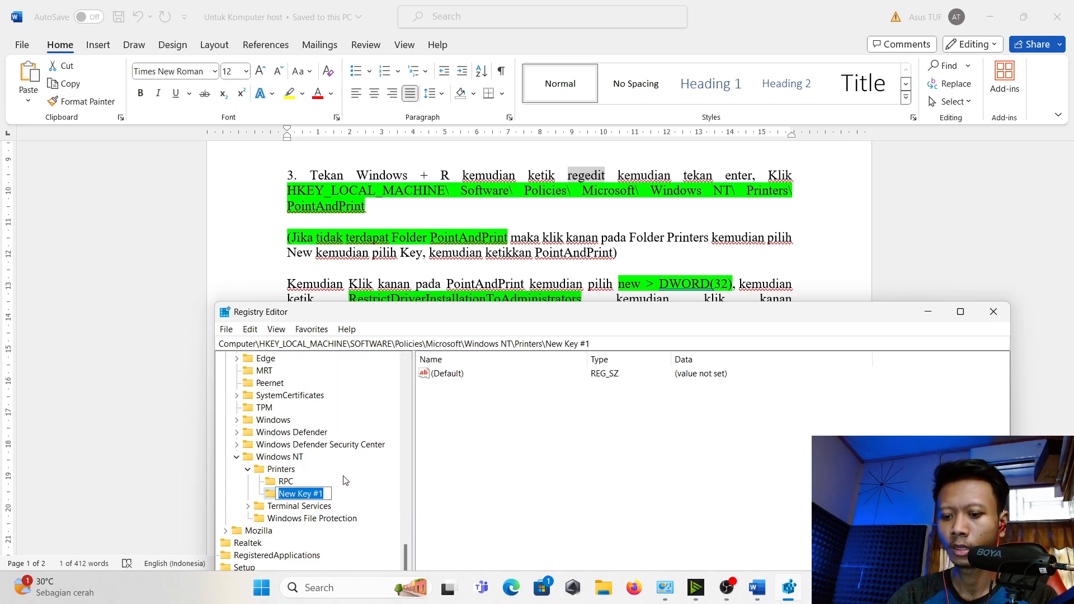
{"action": "type", "text": "PointAndPrint"}
{"action": "key", "text": "Return"}
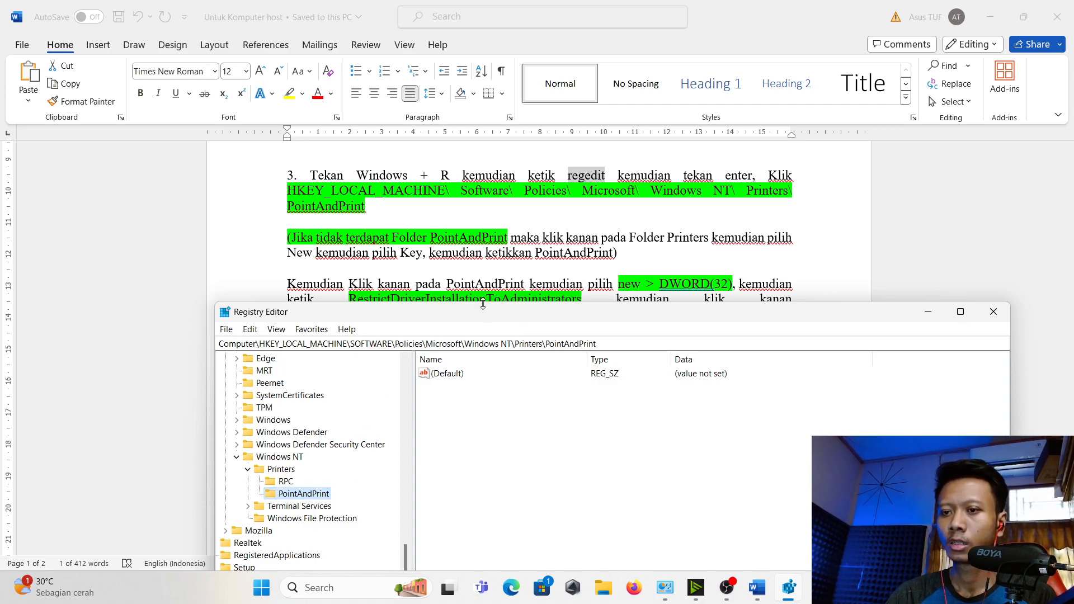
Uncover the rest of instruction 3 above Registry Editor and add a new DWORD (32-bit) value to the PointAndPrint key
{"action": "left_click_drag", "start_coordinate": [494, 317], "coordinate": [504, 350]}
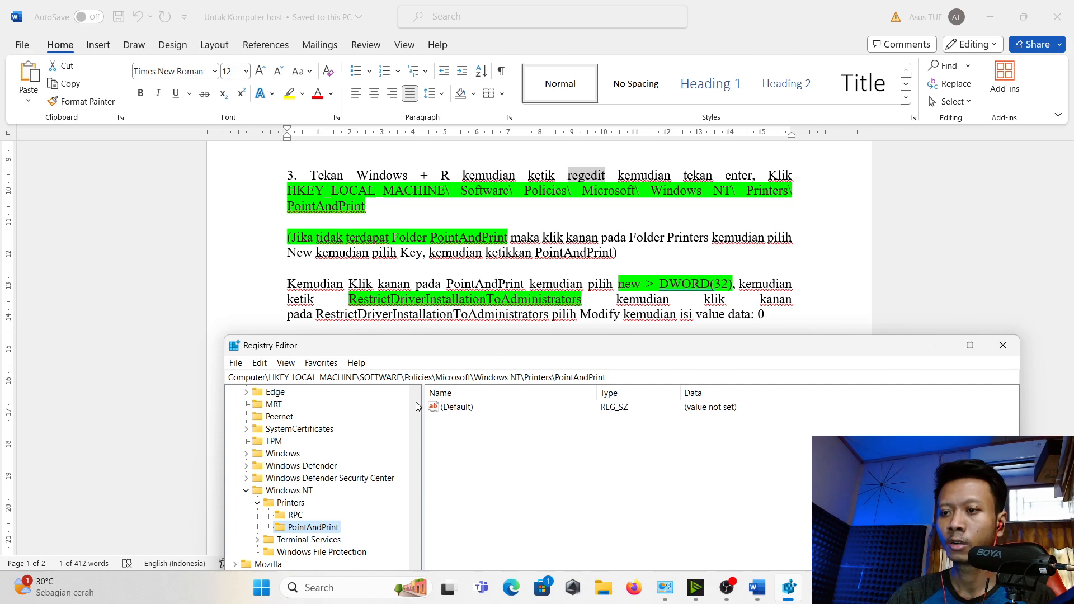
{"action": "right_click", "coordinate": [325, 528]}
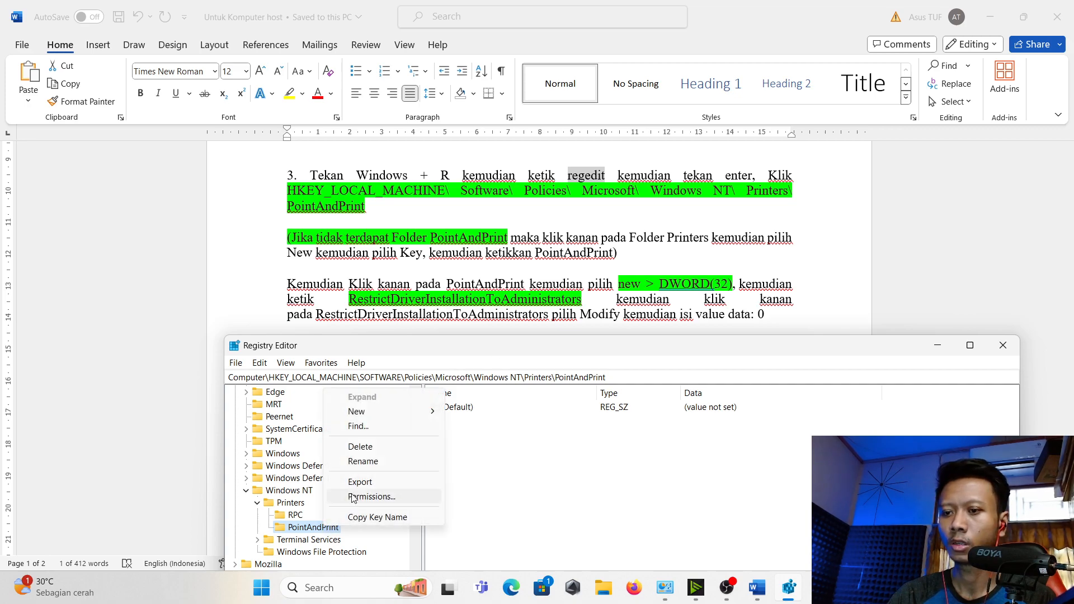
{"action": "mouse_move", "coordinate": [427, 419]}
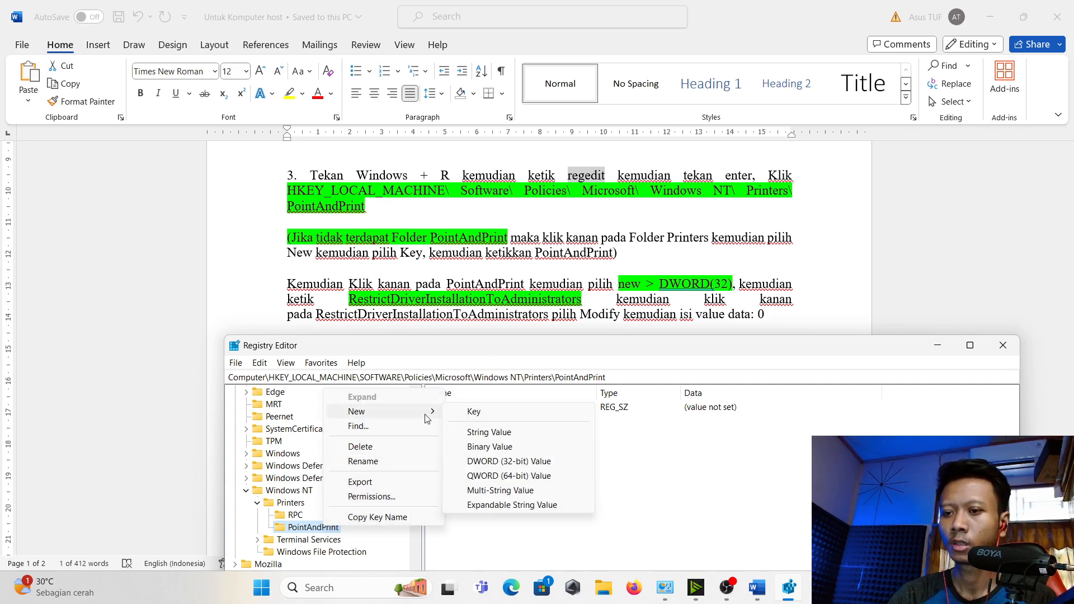
{"action": "left_click", "coordinate": [515, 462]}
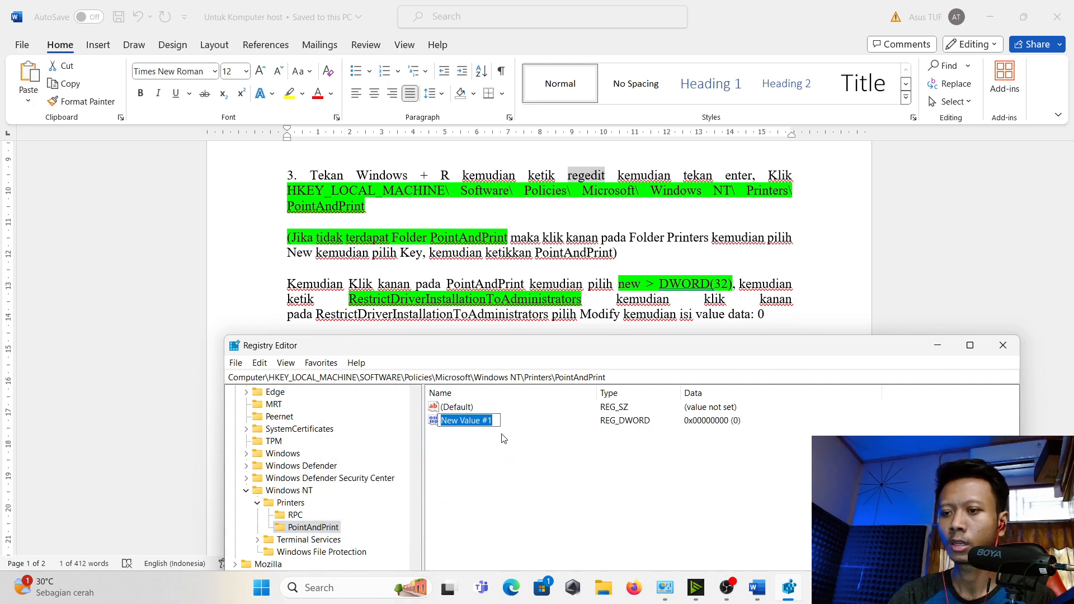
Copy the name RestrictDriverInstallationToAdministrators from the Word document and rename the new DWORD value in the PointAndPrint key with it
{"action": "left_click", "coordinate": [429, 299]}
{"action": "left_click_drag", "start_coordinate": [349, 299], "coordinate": [583, 302]}
{"action": "key", "text": "ctrl+c"}
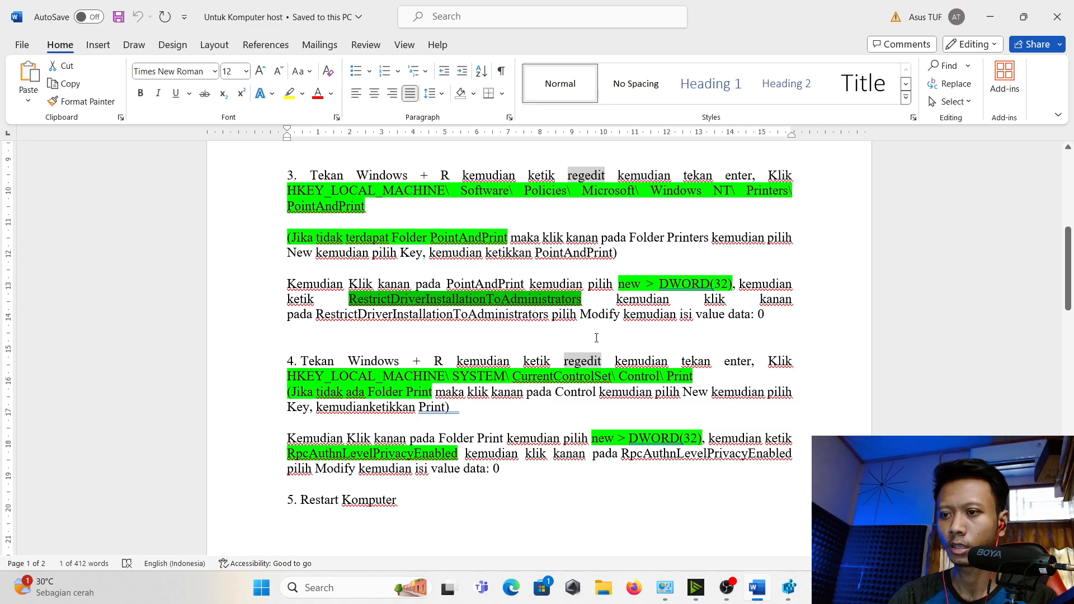
{"action": "left_click", "coordinate": [789, 587]}
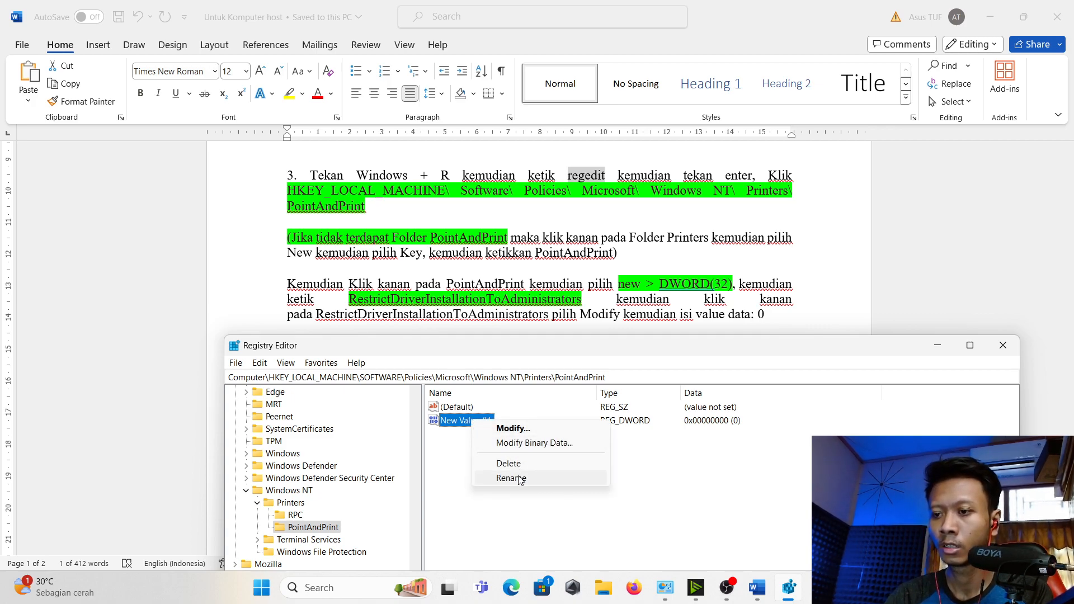
{"action": "left_click", "coordinate": [510, 478]}
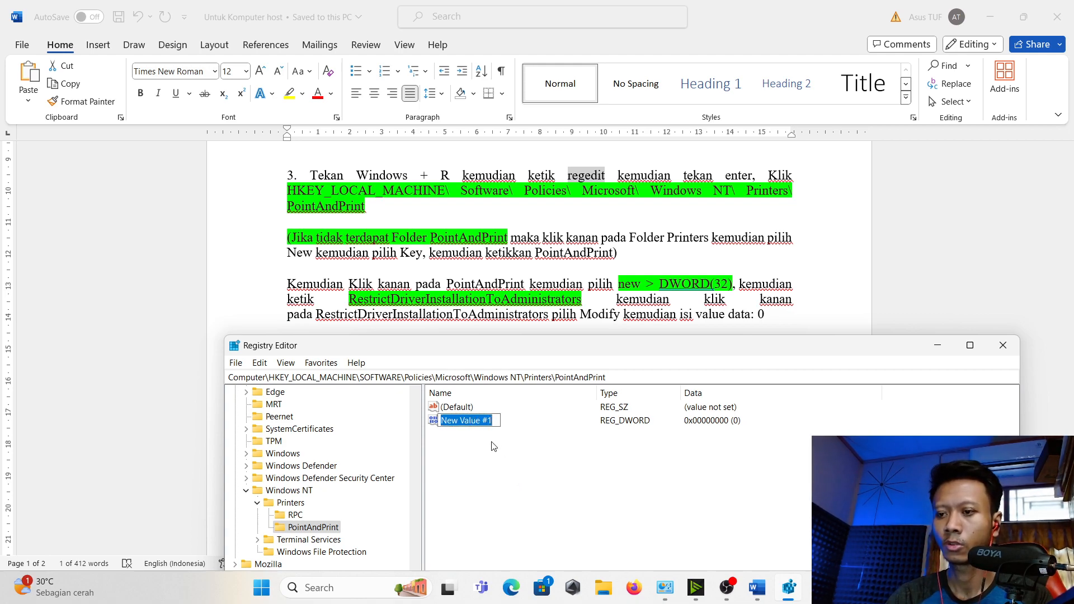
{"action": "key", "text": "ctrl+v"}
{"action": "key", "text": "Return"}
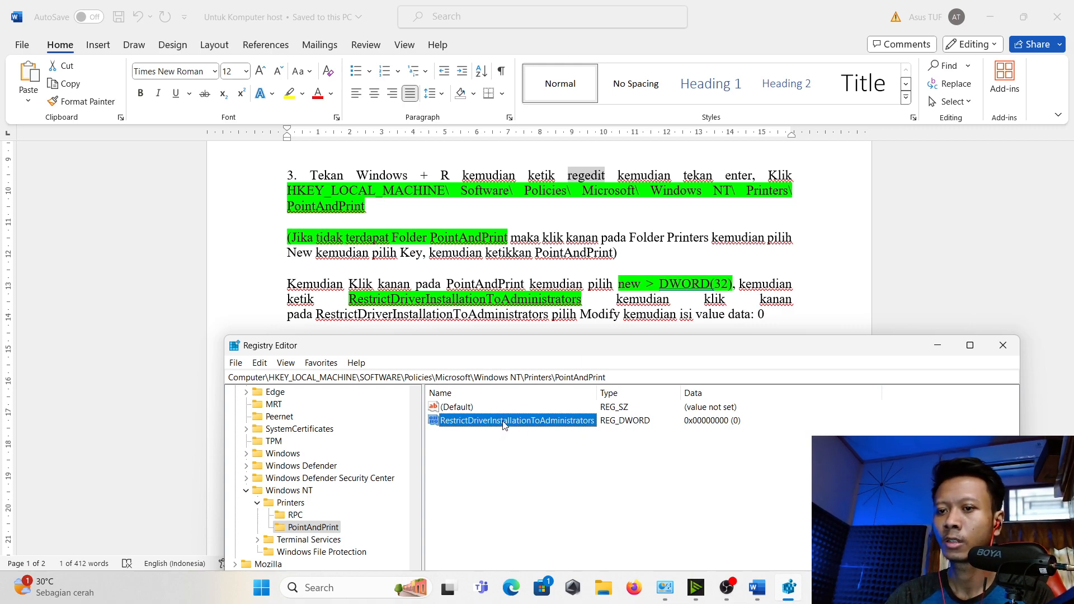
Keep the value data of RestrictDriverInstallationToAdministrators at 0 in the PointAndPrint key and close Registry Editor
{"action": "right_click", "coordinate": [504, 426]}
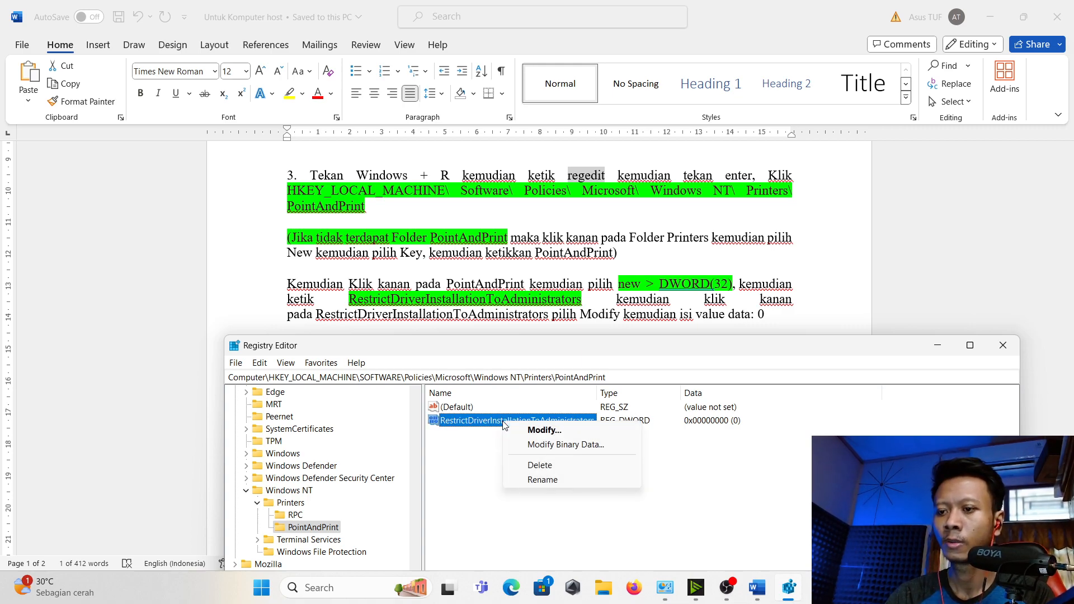
{"action": "left_click", "coordinate": [551, 430]}
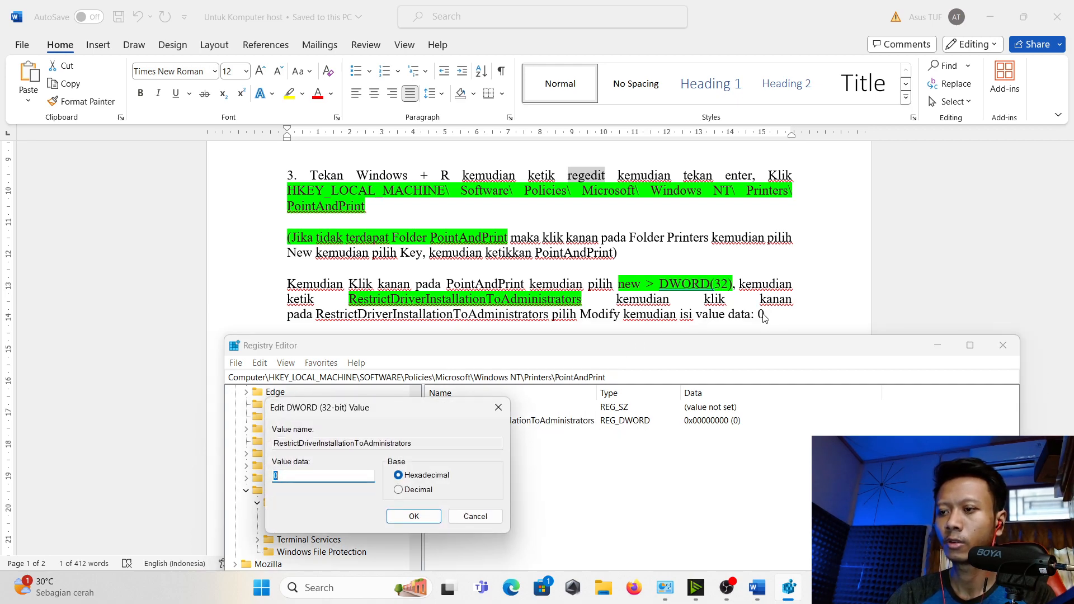
{"action": "left_click", "coordinate": [401, 514]}
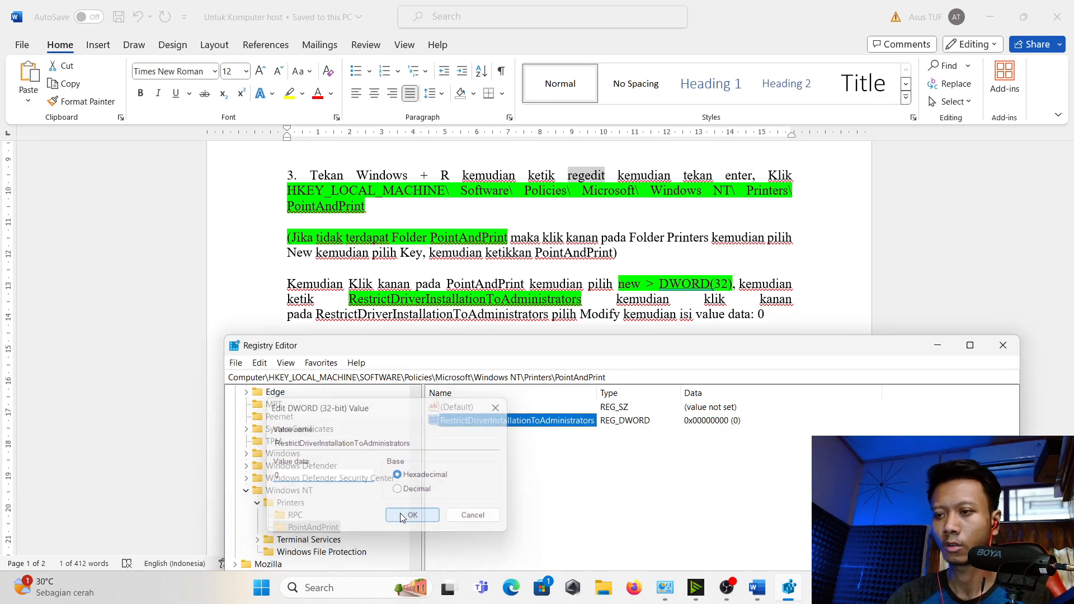
{"action": "left_click", "coordinate": [694, 486]}
{"action": "left_click_drag", "start_coordinate": [675, 353], "coordinate": [646, 449]}
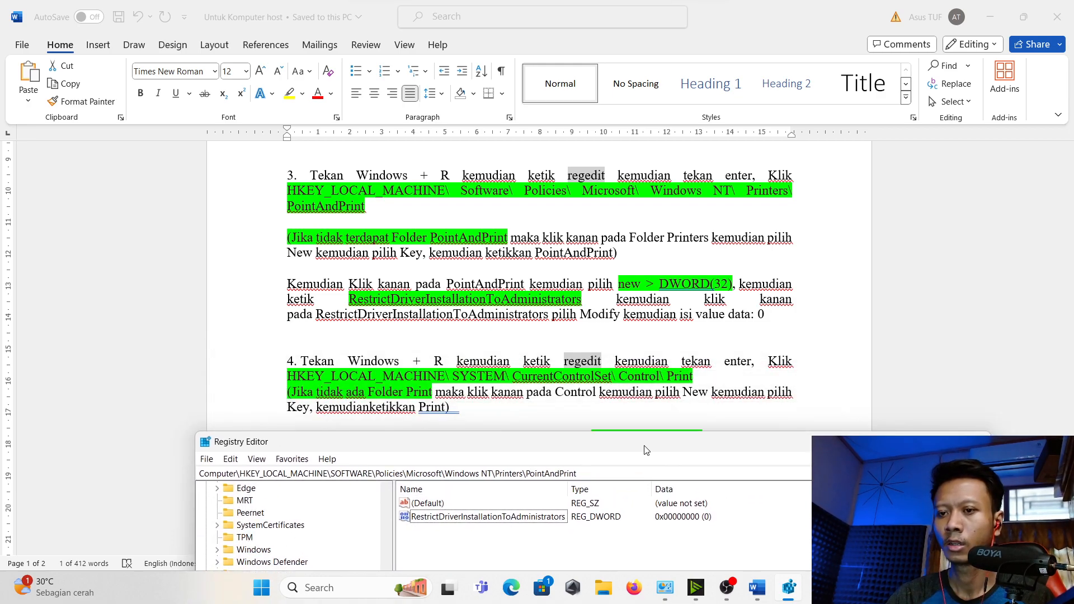
{"action": "left_click", "coordinate": [974, 439]}
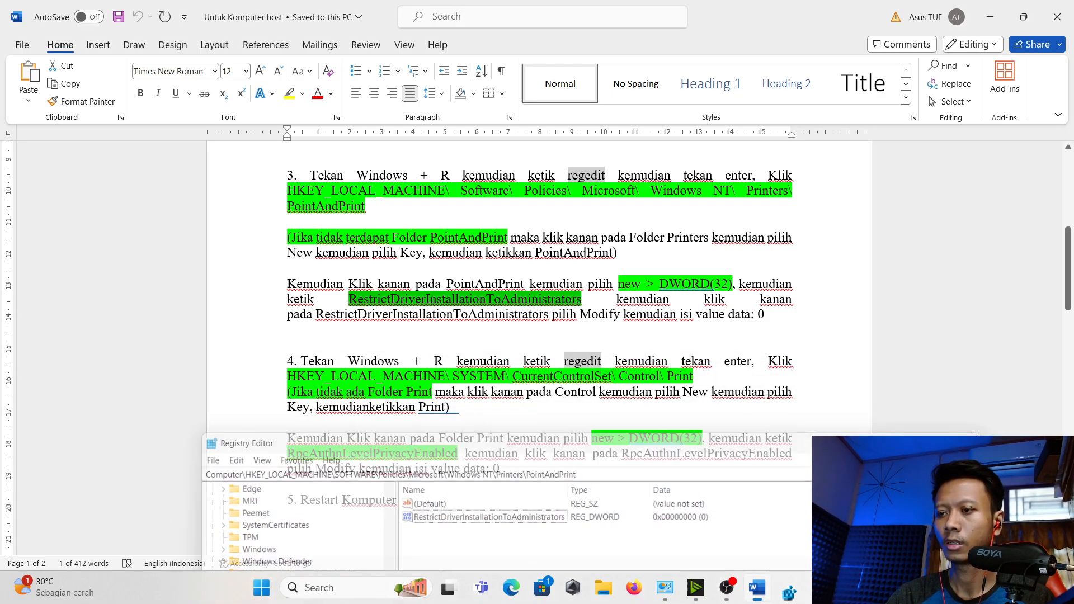
Bring up instruction 4 in the Word document, reopen Registry Editor with regedit and place it below the HKEY_LOCAL_MACHINE\SYSTEM\CurrentControlSet\Control\Print path
{"action": "scroll", "coordinate": [357, 342], "scroll_direction": "down", "scroll_amount": 4}
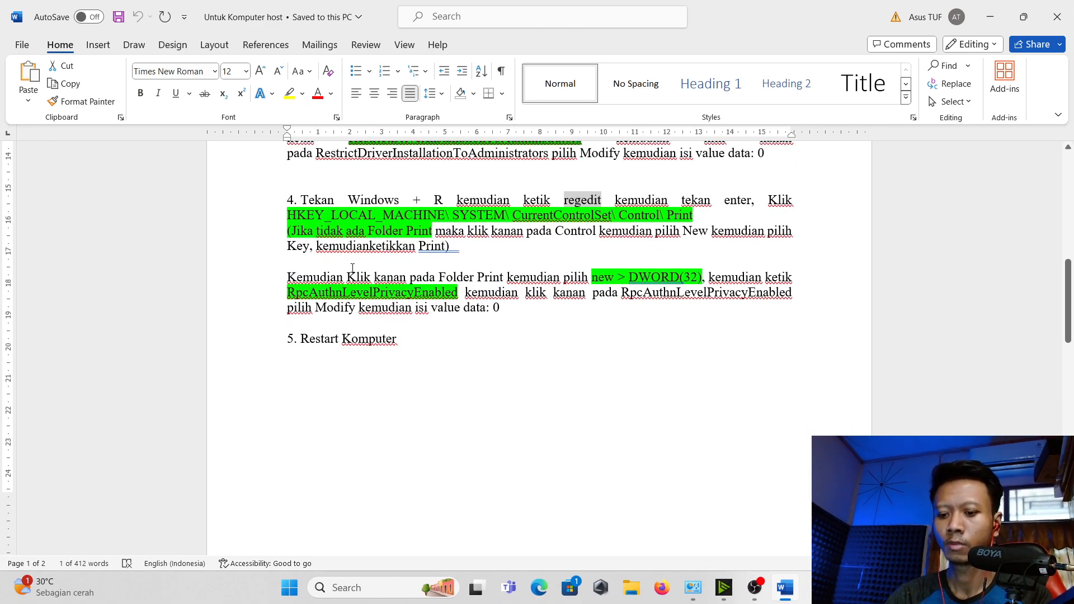
{"action": "key", "text": "super+r"}
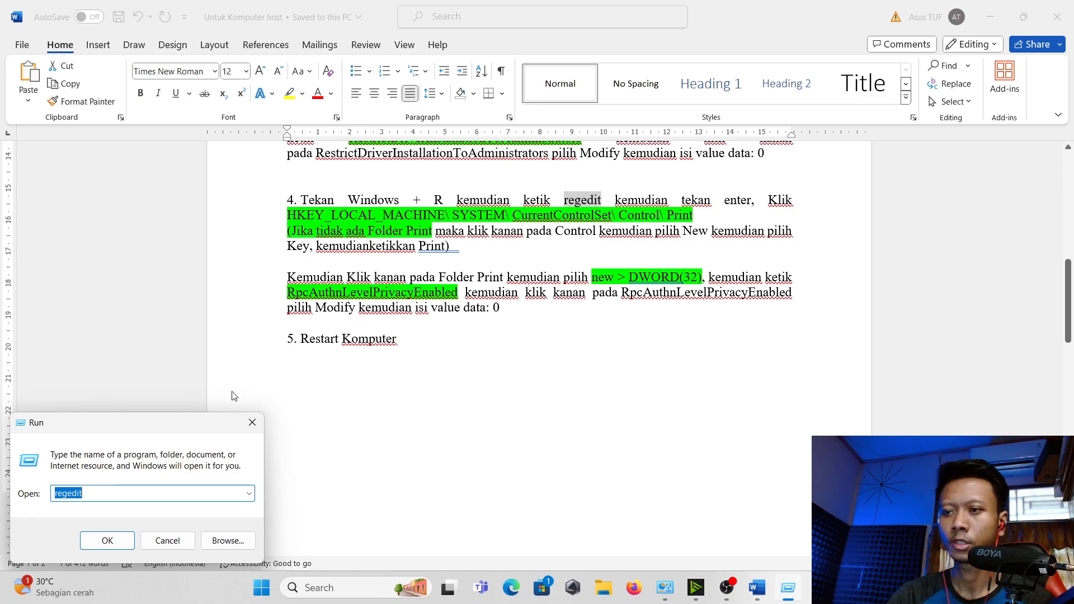
{"action": "type", "text": "regedit"}
{"action": "key", "text": "Return"}
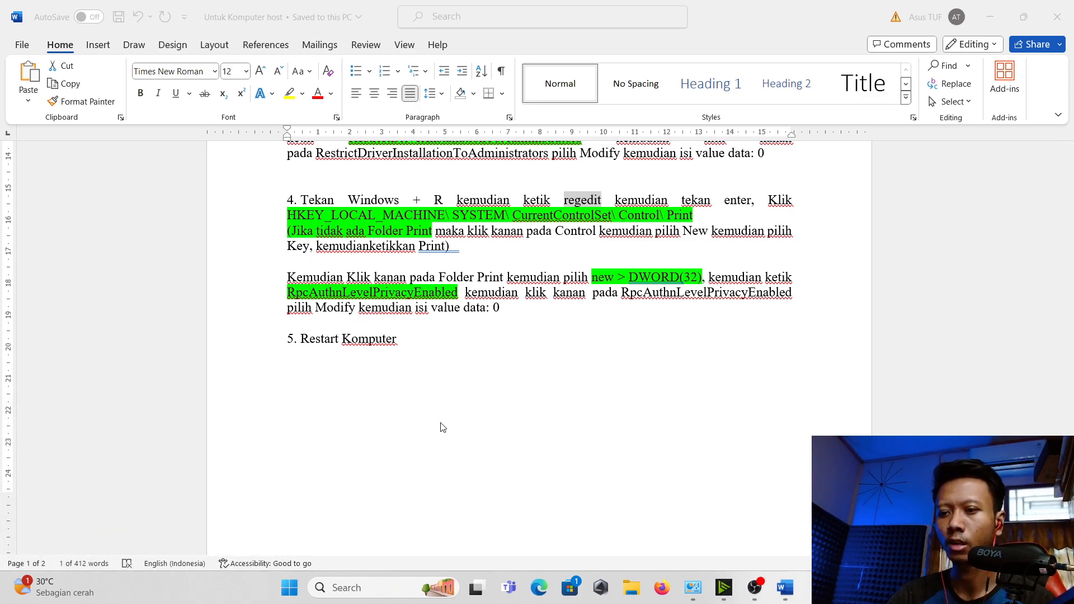
{"action": "left_click_drag", "start_coordinate": [555, 443], "coordinate": [576, 265]}
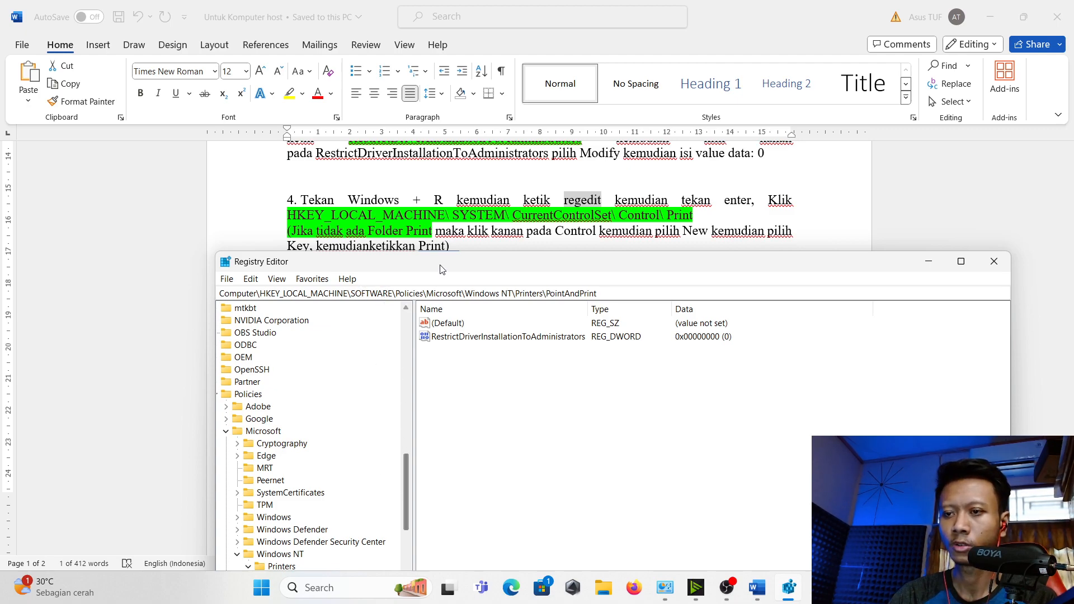
{"action": "left_click_drag", "start_coordinate": [434, 271], "coordinate": [426, 133]}
{"action": "left_click_drag", "start_coordinate": [355, 460], "coordinate": [301, 450]}
{"action": "left_click_drag", "start_coordinate": [396, 347], "coordinate": [394, 207]}
{"action": "left_click_drag", "start_coordinate": [463, 129], "coordinate": [465, 298]}
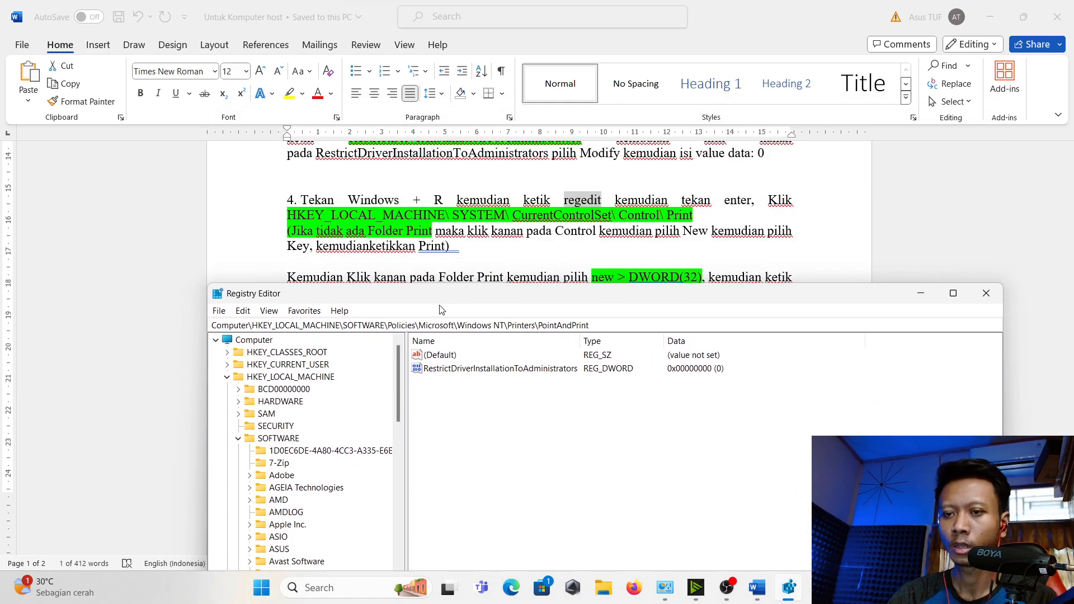
Collapse the SOFTWARE branch under HKEY_LOCAL_MACHINE and expand the SYSTEM key
{"action": "left_click", "coordinate": [307, 377]}
{"action": "double_click", "coordinate": [301, 378]}
{"action": "double_click", "coordinate": [300, 377]}
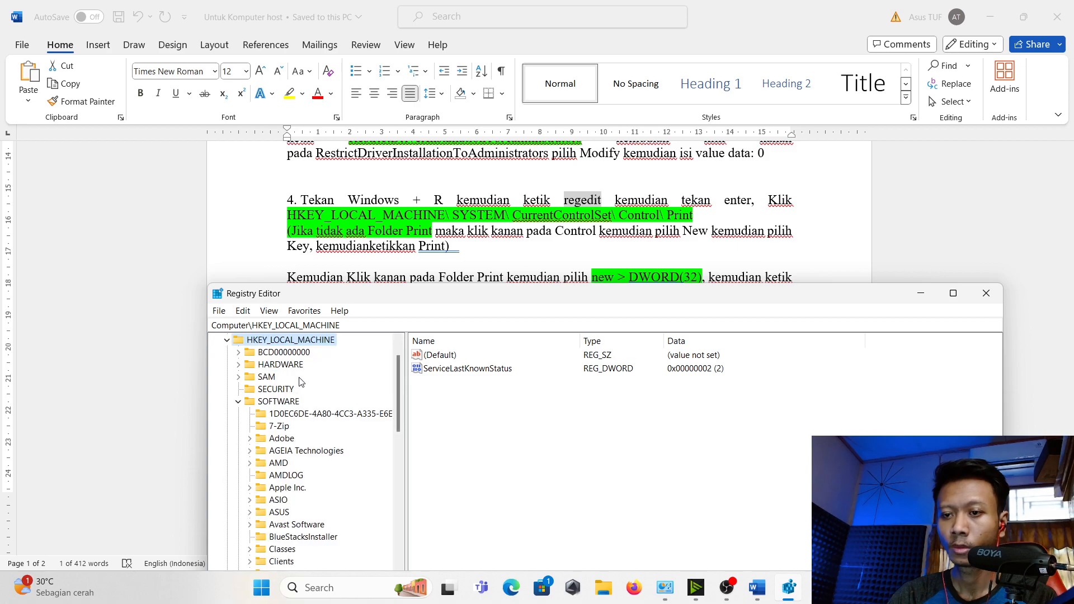
{"action": "double_click", "coordinate": [278, 403]}
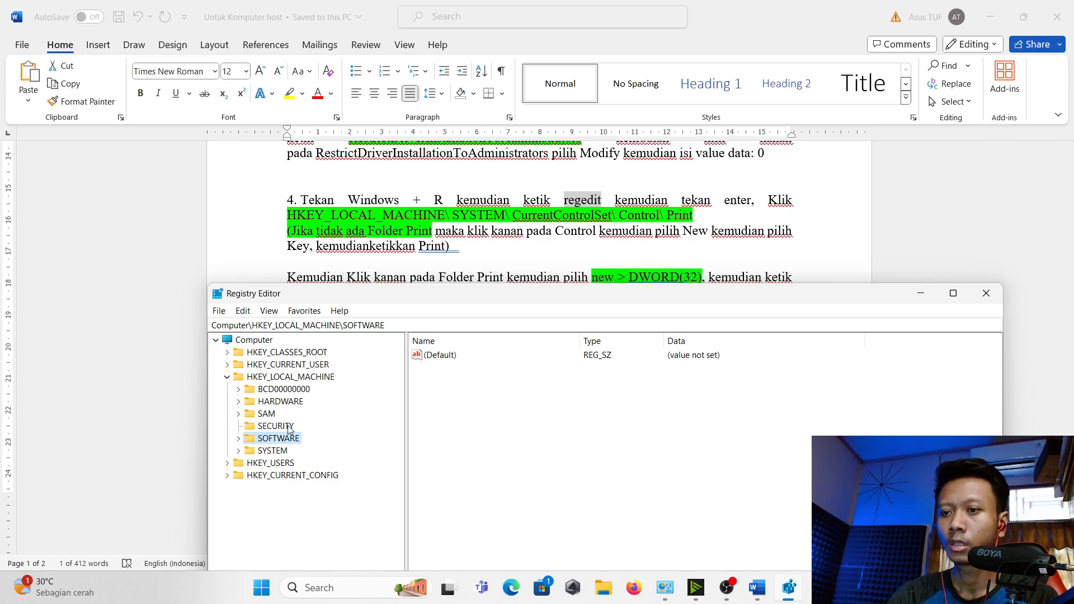
{"action": "double_click", "coordinate": [278, 451]}
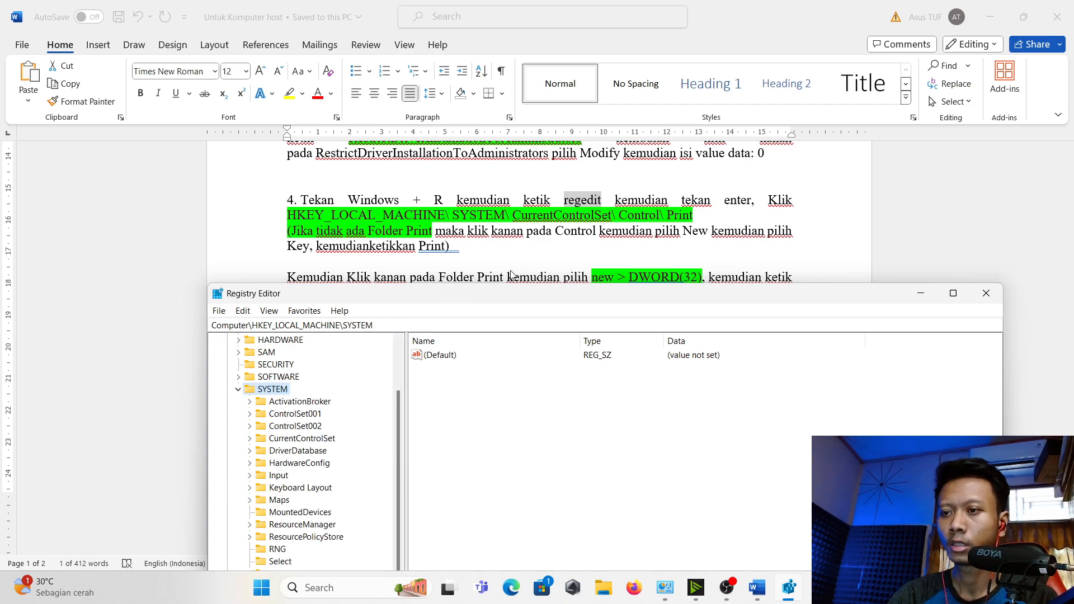
Expand CurrentControlSet and its Control key under SYSTEM, and open the Print key
{"action": "left_click", "coordinate": [310, 441]}
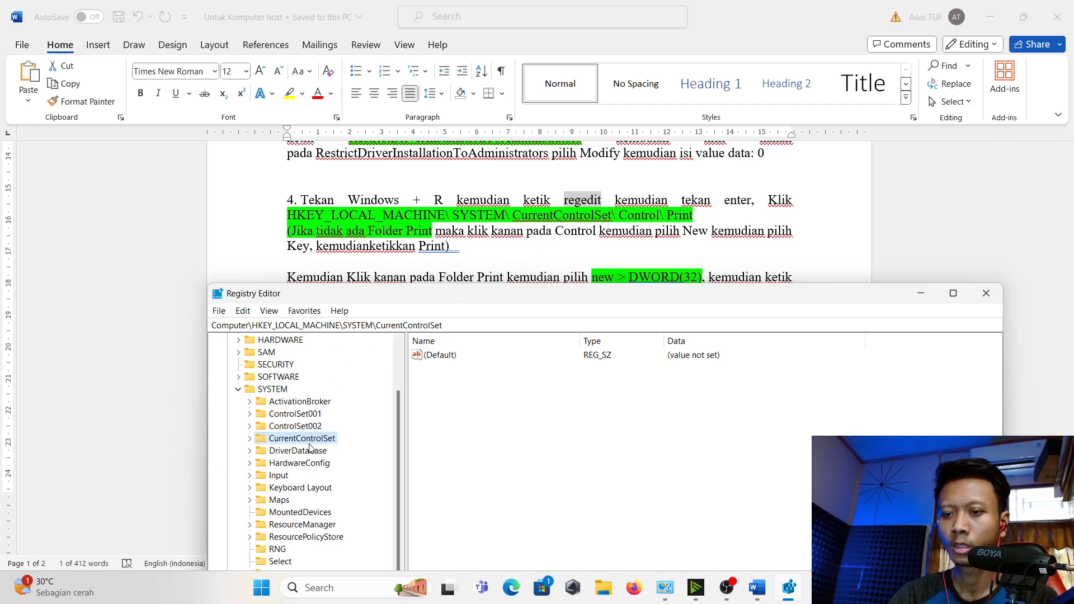
{"action": "double_click", "coordinate": [311, 444]}
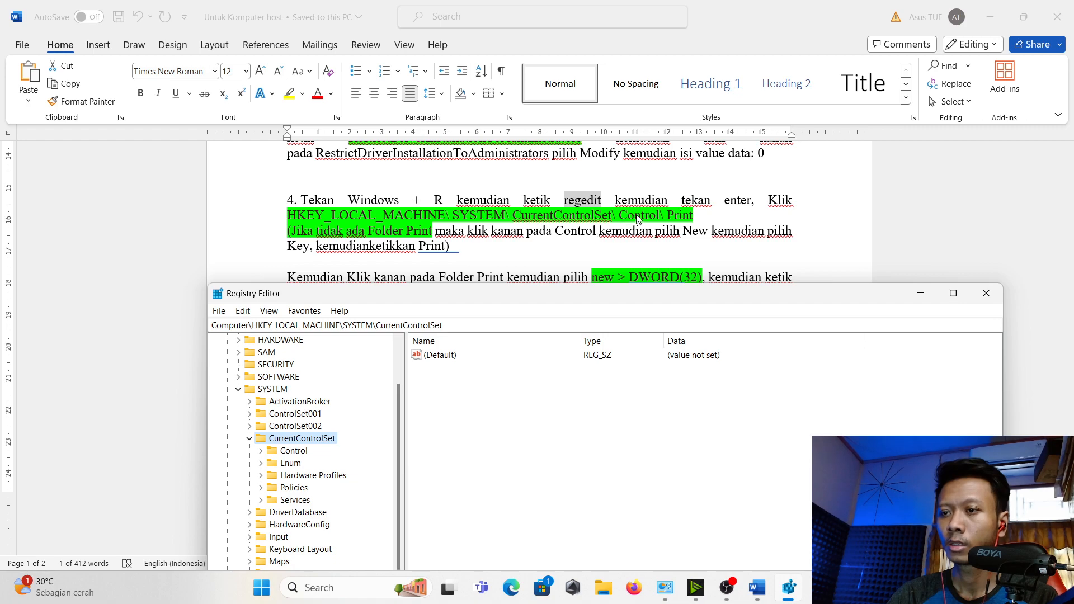
{"action": "left_click", "coordinate": [302, 451]}
{"action": "double_click", "coordinate": [302, 451]}
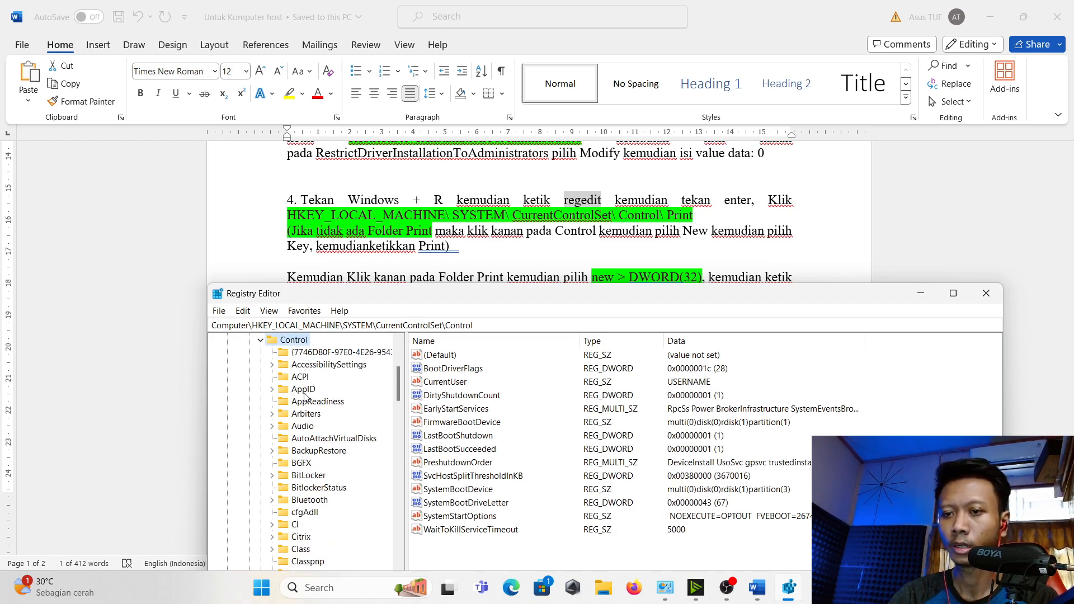
{"action": "scroll", "coordinate": [295, 456], "scroll_direction": "down", "scroll_amount": 1}
{"action": "scroll", "coordinate": [295, 455], "scroll_direction": "down", "scroll_amount": 12}
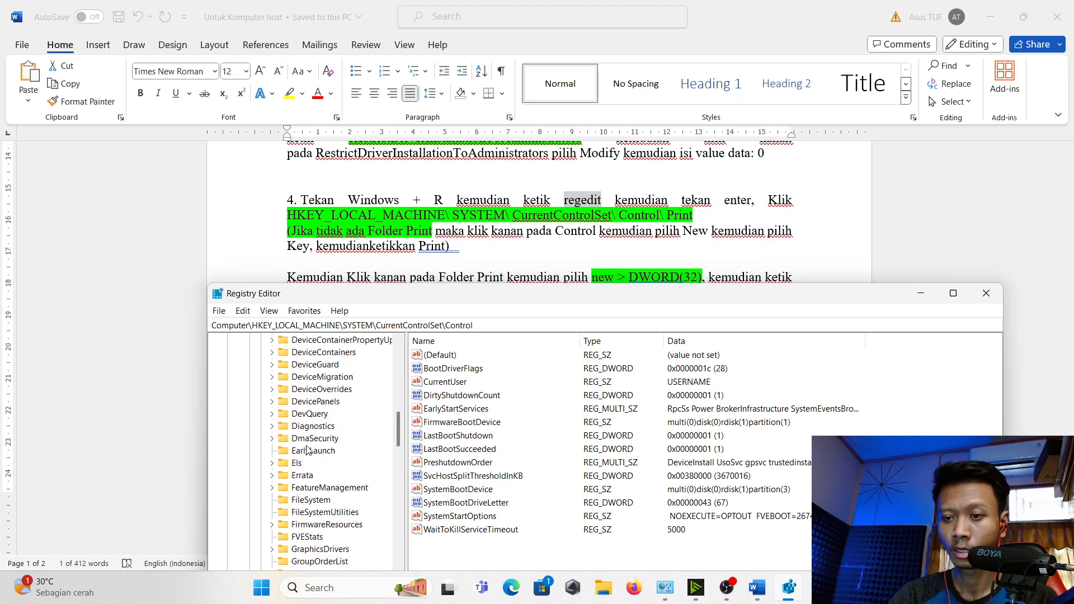
{"action": "scroll", "coordinate": [307, 451], "scroll_direction": "down", "scroll_amount": 12}
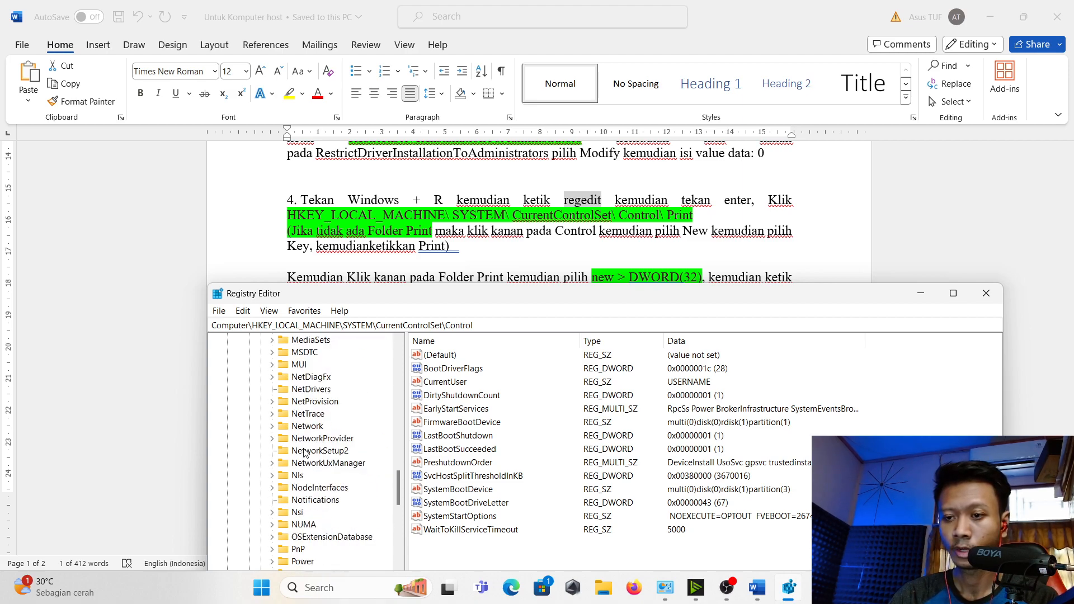
{"action": "double_click", "coordinate": [300, 463]}
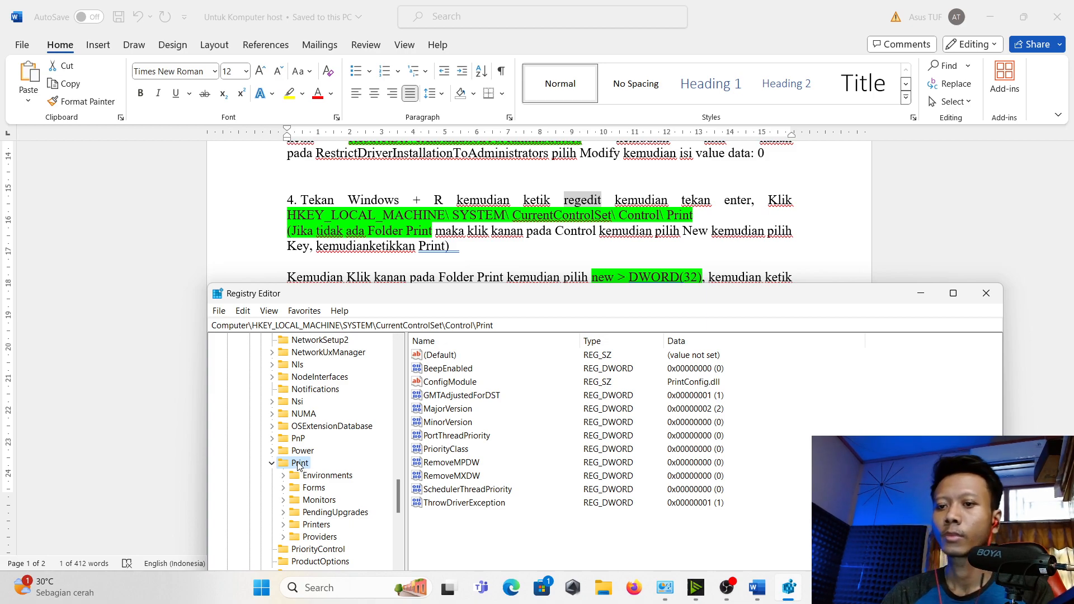
Uncover the document's DWORD instruction above Registry Editor and add a new DWORD (32-bit) value to the Print key
{"action": "left_click_drag", "start_coordinate": [415, 300], "coordinate": [422, 323]}
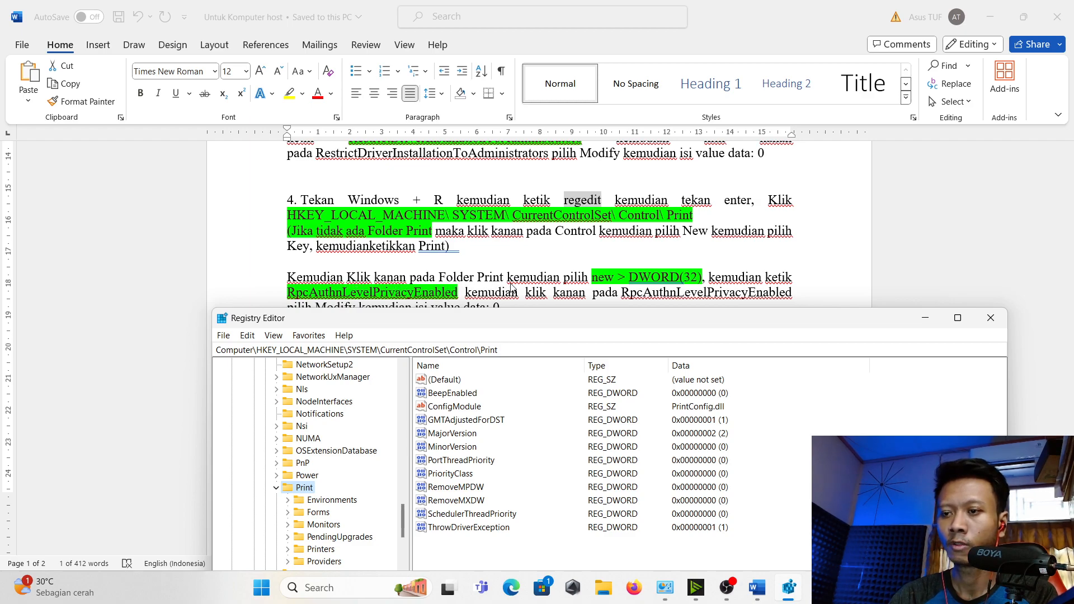
{"action": "right_click", "coordinate": [308, 490]}
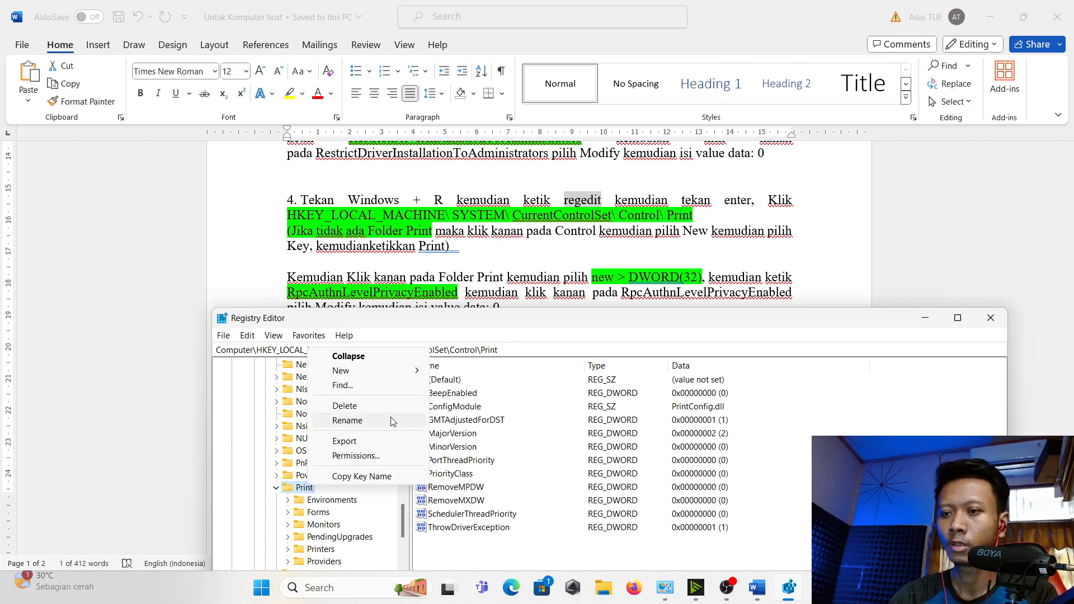
{"action": "mouse_move", "coordinate": [394, 377]}
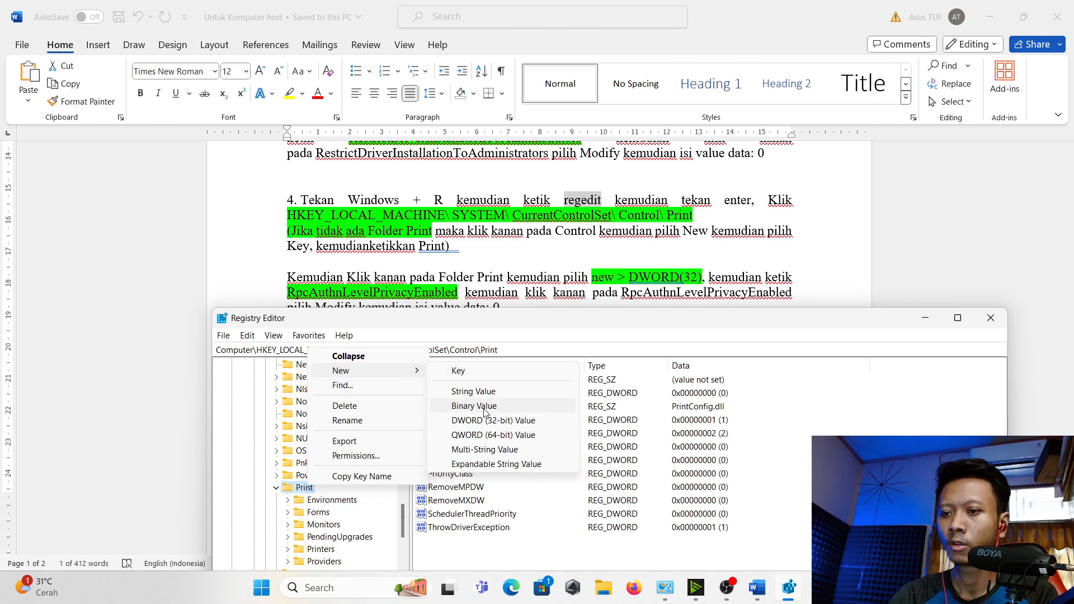
{"action": "left_click", "coordinate": [503, 426]}
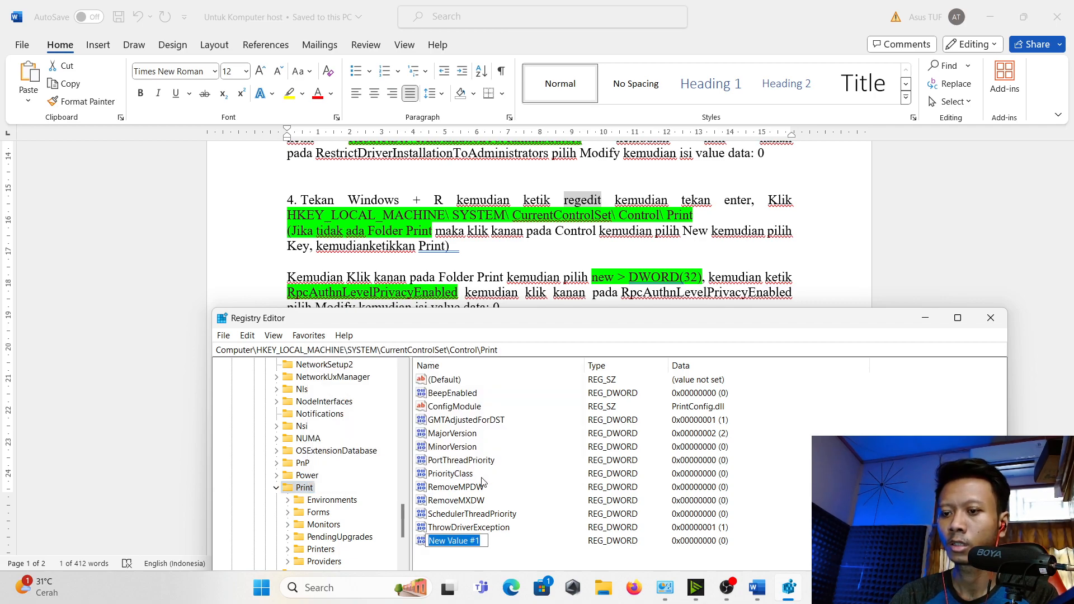
Copy the name RpcAuthnLevelPrivacyEnabled from the Word document and rename the new DWORD value in the Print key with it
{"action": "left_click", "coordinate": [295, 282]}
{"action": "left_click_drag", "start_coordinate": [288, 292], "coordinate": [459, 293]}
{"action": "key", "text": "ctrl+c"}
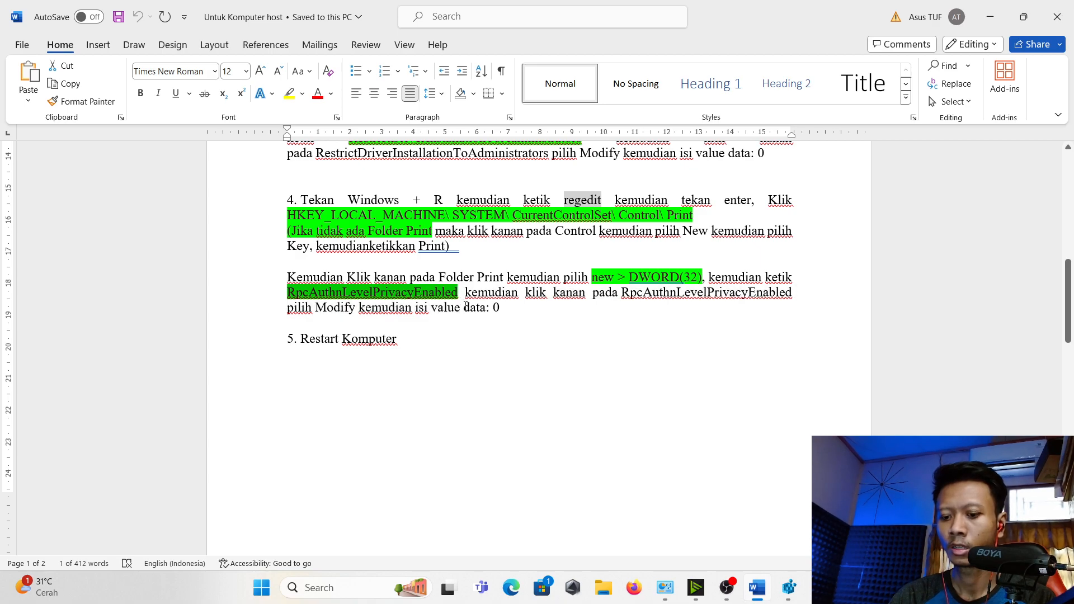
{"action": "left_click", "coordinate": [789, 587]}
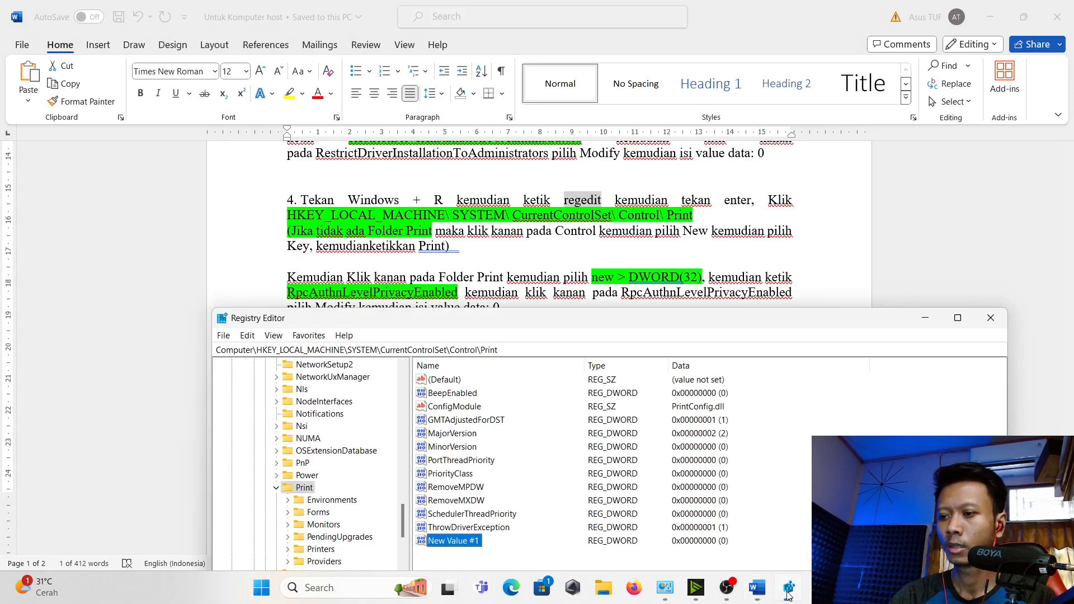
{"action": "right_click", "coordinate": [464, 541]}
{"action": "left_click", "coordinate": [503, 525]}
{"action": "key", "text": "ctrl+v"}
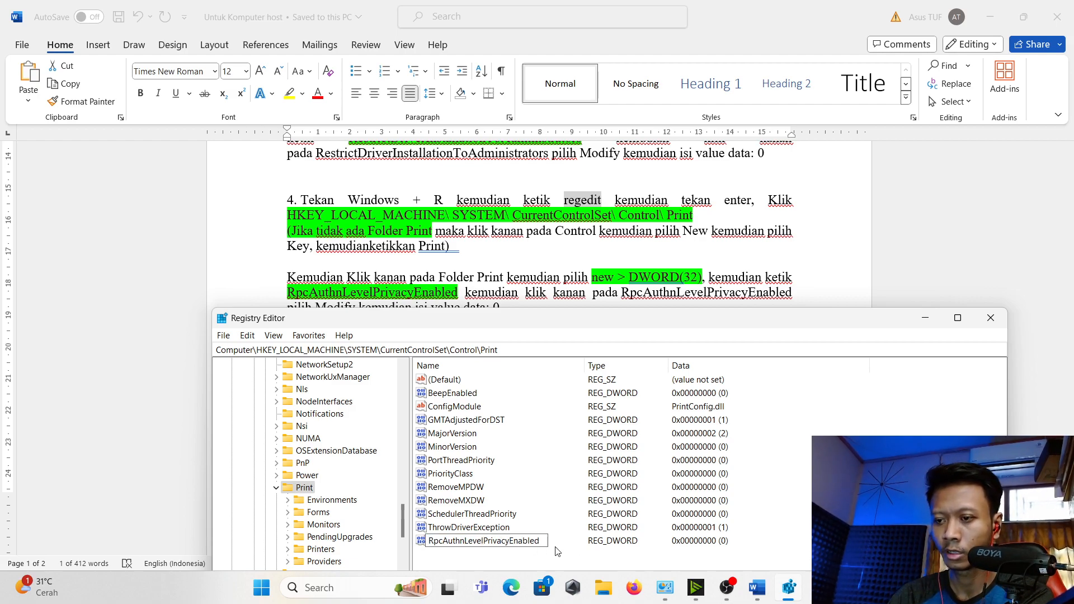
{"action": "key", "text": "Return"}
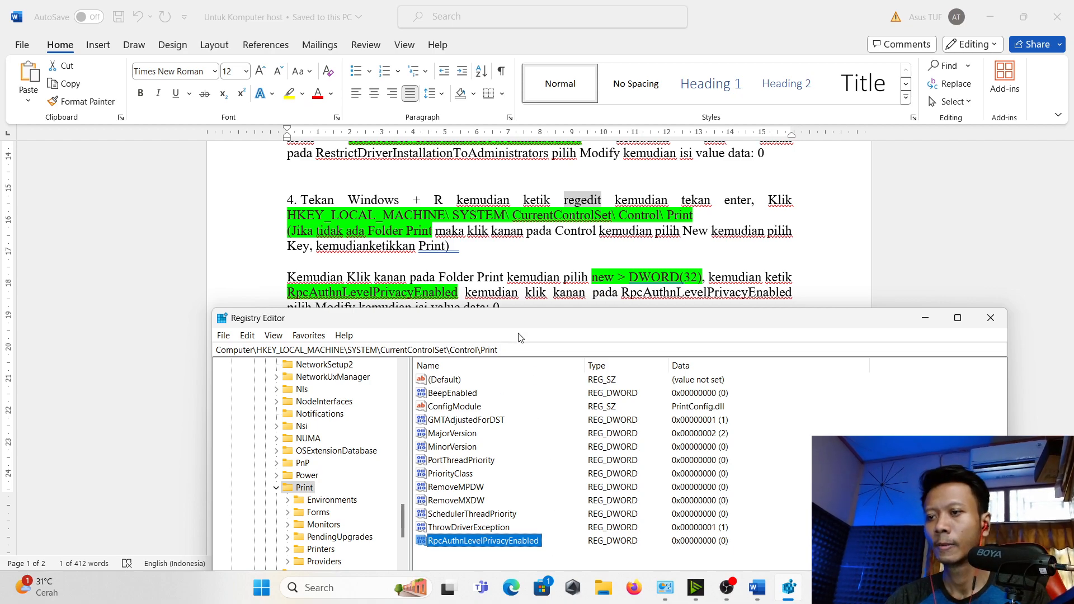
Keep the value data of RpcAuthnLevelPrivacyEnabled at 0, as instruction 4 specifies, and close Registry Editor
{"action": "mouse_move", "coordinate": [536, 325]}
{"action": "left_mouse_down"}
{"action": "mouse_move", "coordinate": [536, 378]}
{"action": "mouse_move", "coordinate": [537, 334]}
{"action": "left_mouse_up"}
{"action": "right_click", "coordinate": [502, 550]}
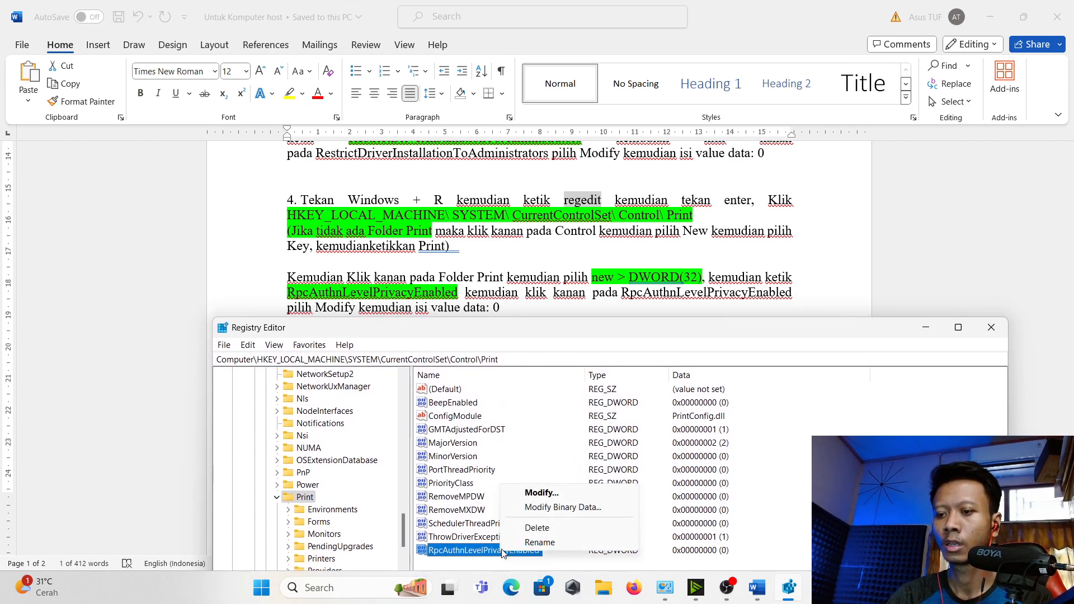
{"action": "left_click", "coordinate": [541, 493]}
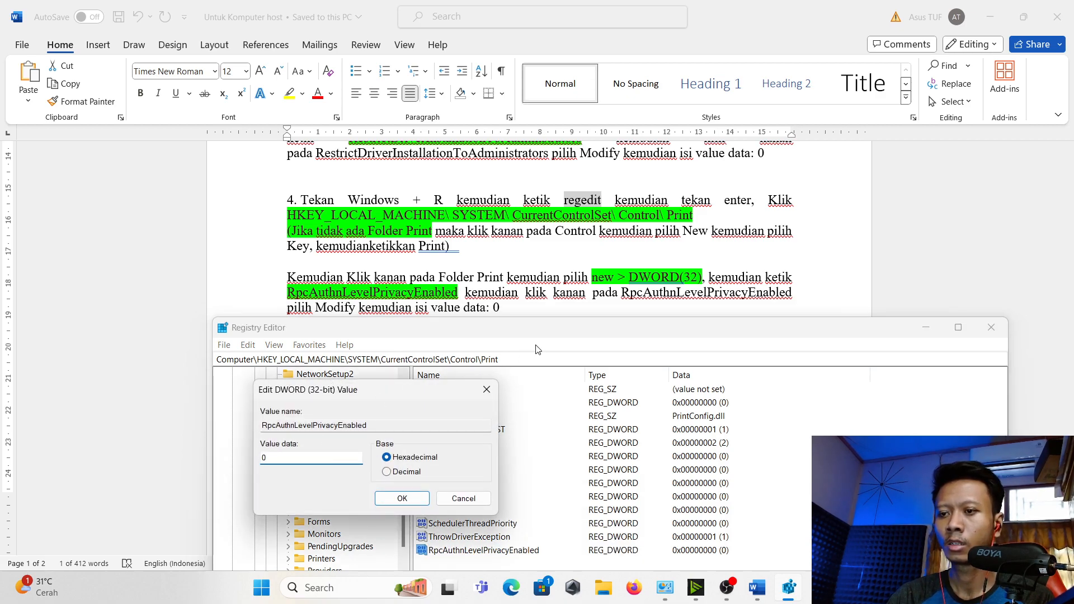
{"action": "left_click", "coordinate": [411, 499]}
{"action": "left_click_drag", "start_coordinate": [830, 330], "coordinate": [761, 382]}
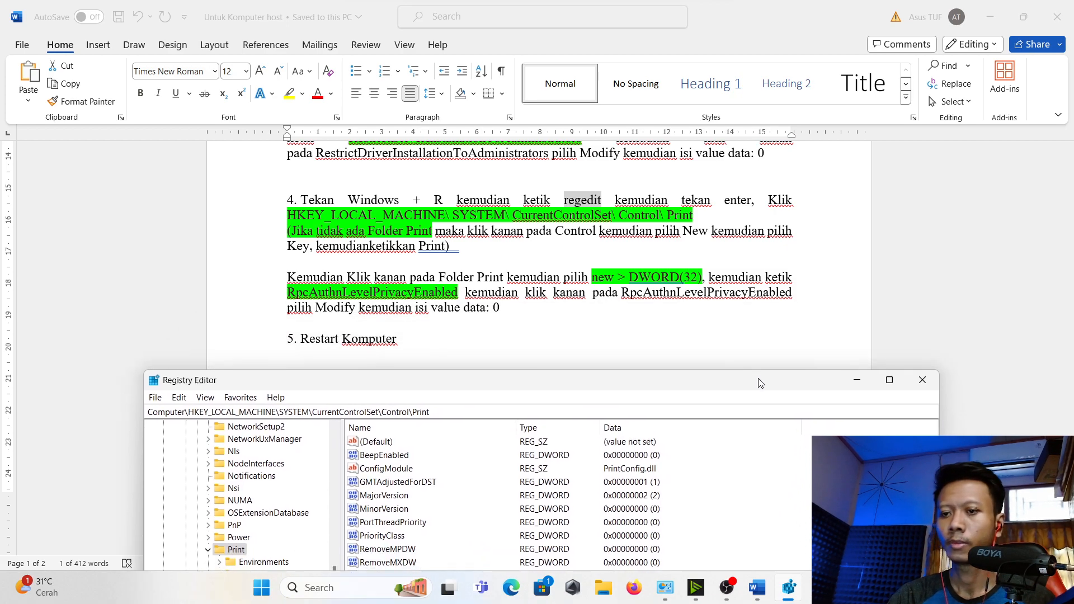
{"action": "left_click", "coordinate": [923, 381]}
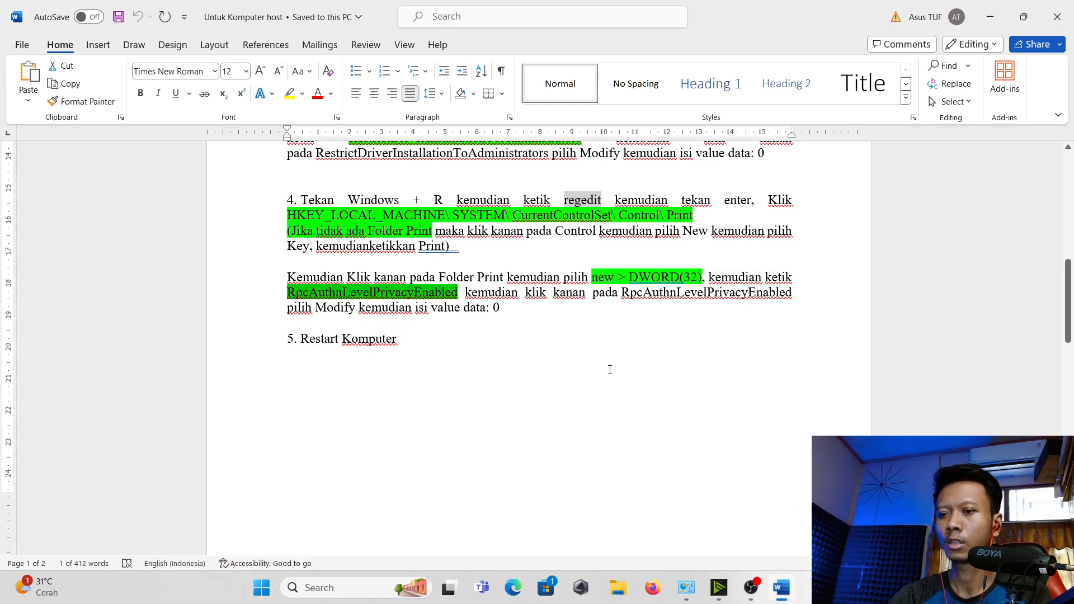
Go to the client computer section of the document and launch Registry Editor with the regedit command
{"action": "left_click", "coordinate": [508, 315]}
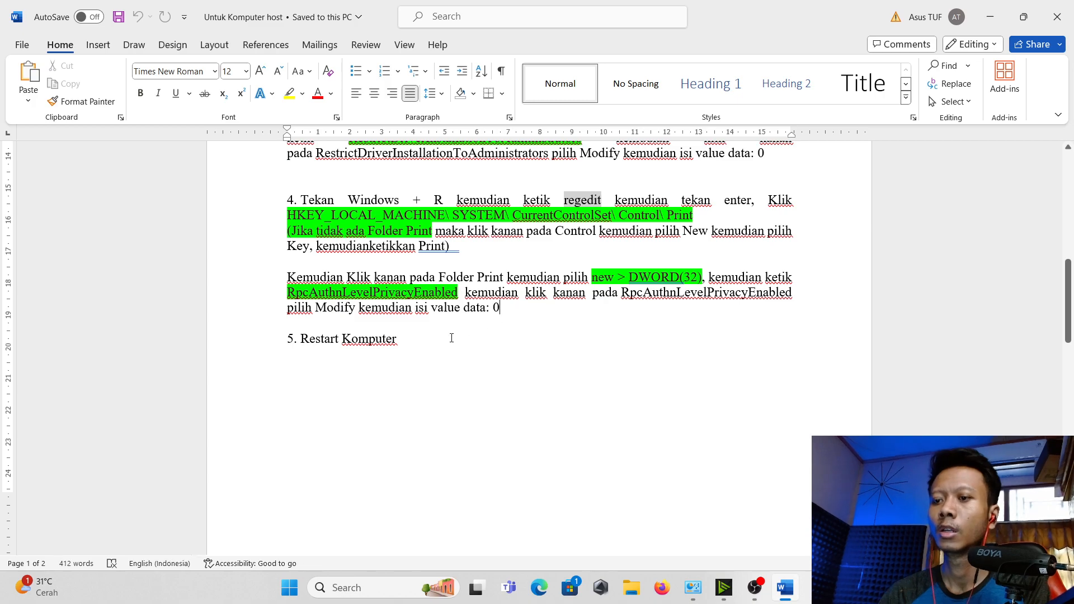
{"action": "scroll", "coordinate": [398, 337], "scroll_direction": "down", "scroll_amount": 7}
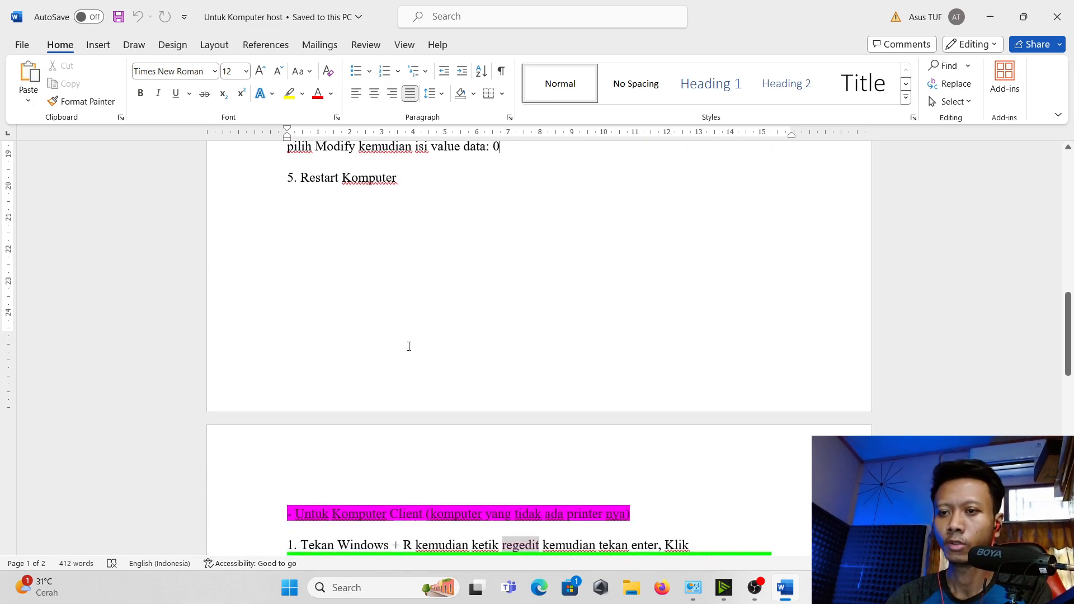
{"action": "scroll", "coordinate": [409, 345], "scroll_direction": "down", "scroll_amount": 4}
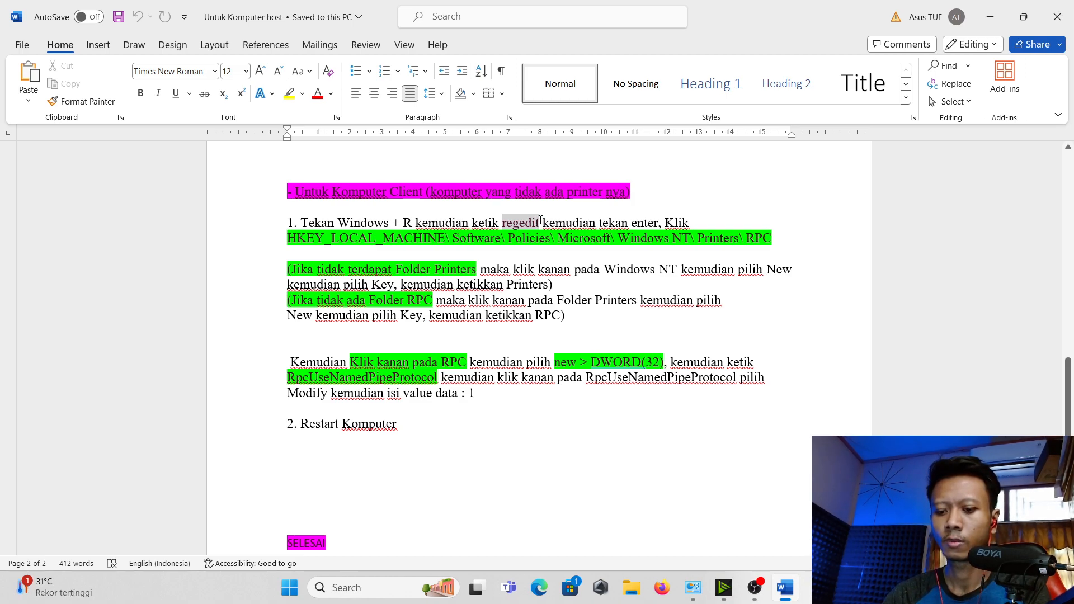
{"action": "key", "text": "super+r"}
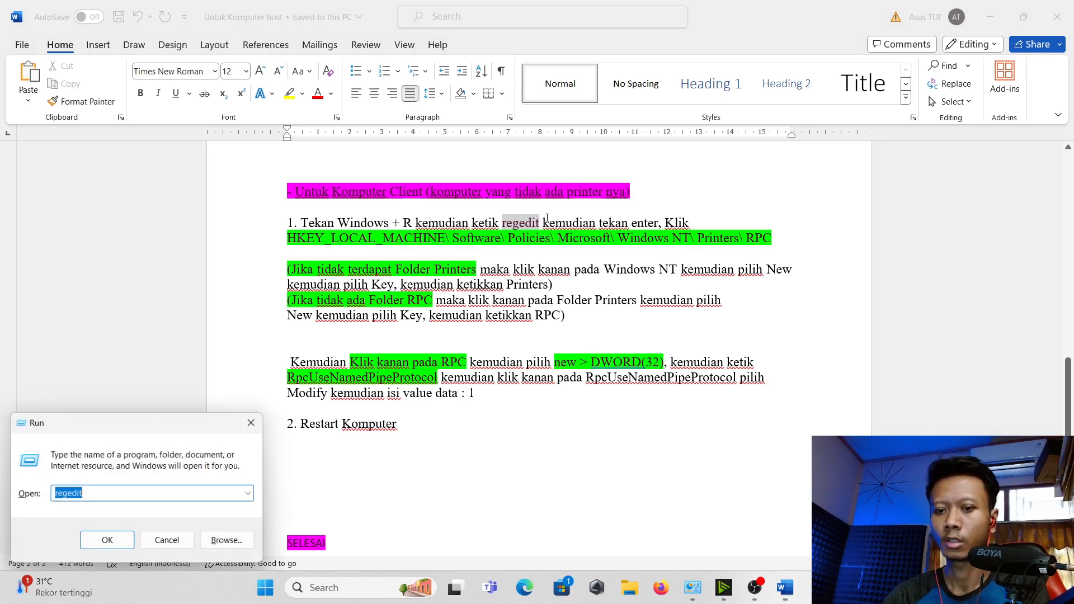
{"action": "left_click", "coordinate": [131, 499]}
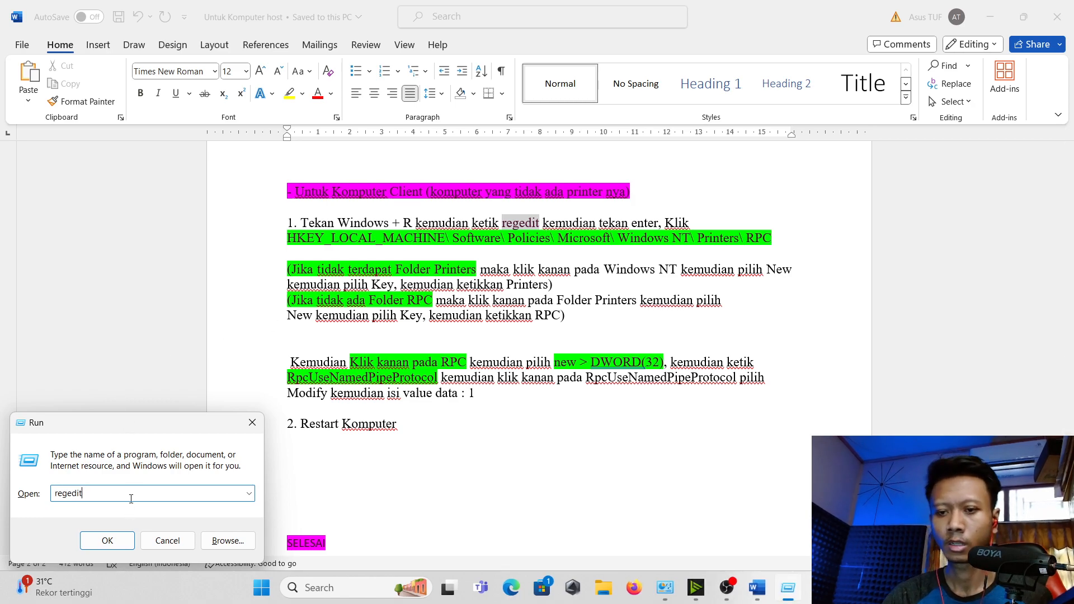
{"action": "left_click", "coordinate": [108, 541]}
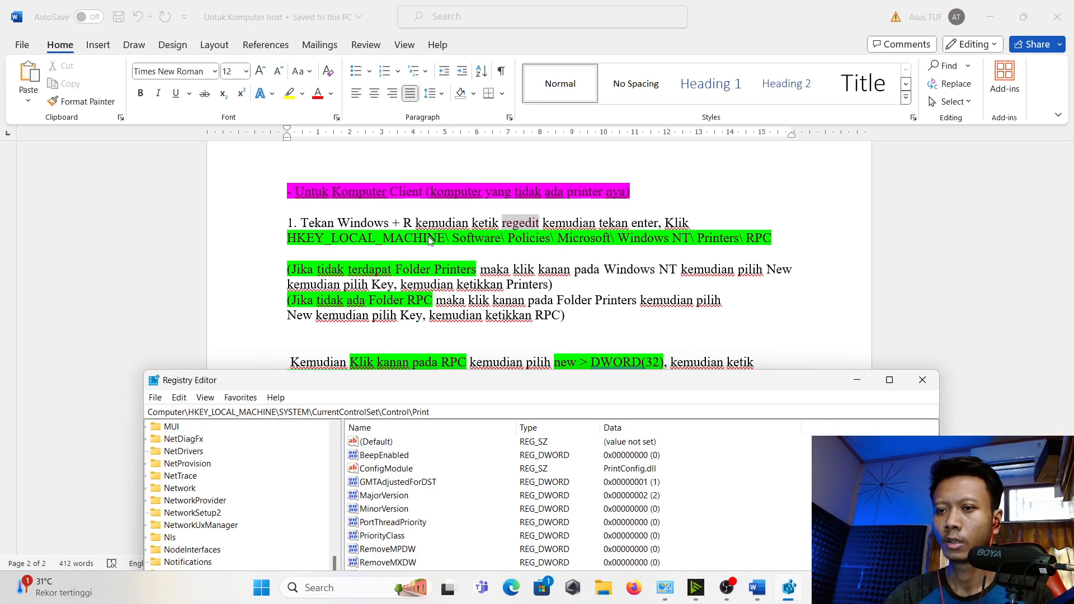
Place Registry Editor below the document's client registry path and expand the SOFTWARE key under HKEY_LOCAL_MACHINE
{"action": "left_click_drag", "start_coordinate": [472, 385], "coordinate": [586, 271]}
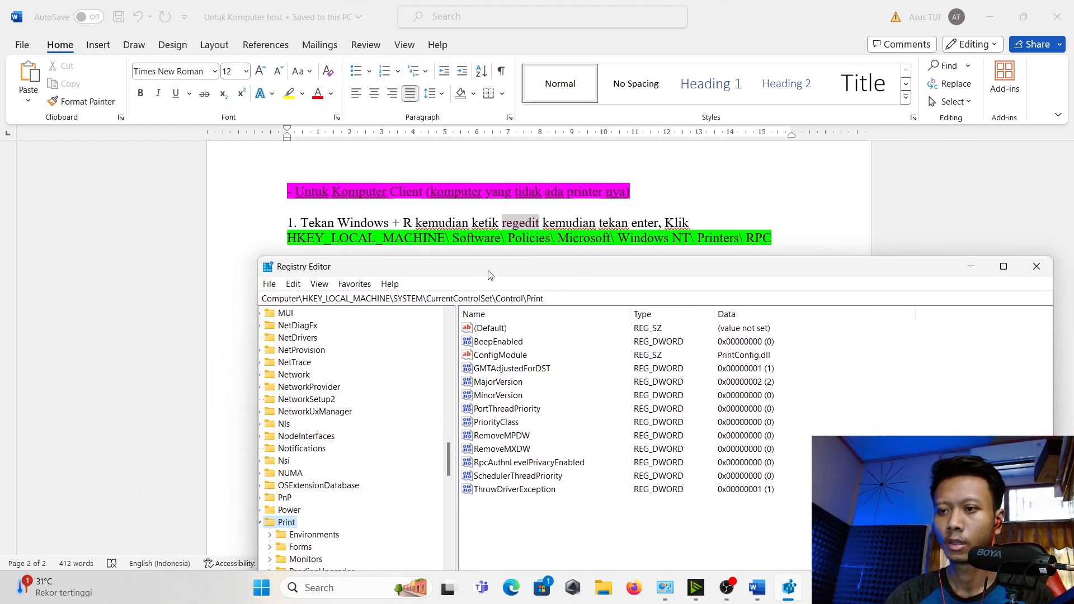
{"action": "left_click_drag", "start_coordinate": [490, 275], "coordinate": [479, 172]}
{"action": "left_click_drag", "start_coordinate": [384, 499], "coordinate": [343, 499]}
{"action": "left_click_drag", "start_coordinate": [438, 364], "coordinate": [437, 232]}
{"action": "left_click_drag", "start_coordinate": [517, 170], "coordinate": [478, 341]}
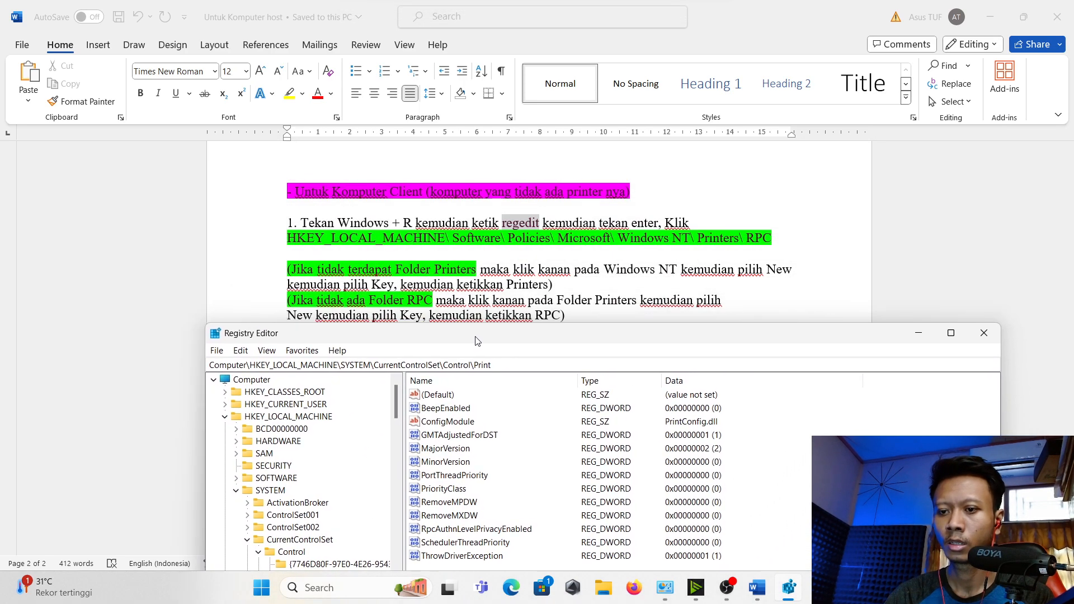
{"action": "left_click", "coordinate": [270, 490]}
{"action": "double_click", "coordinate": [276, 478]}
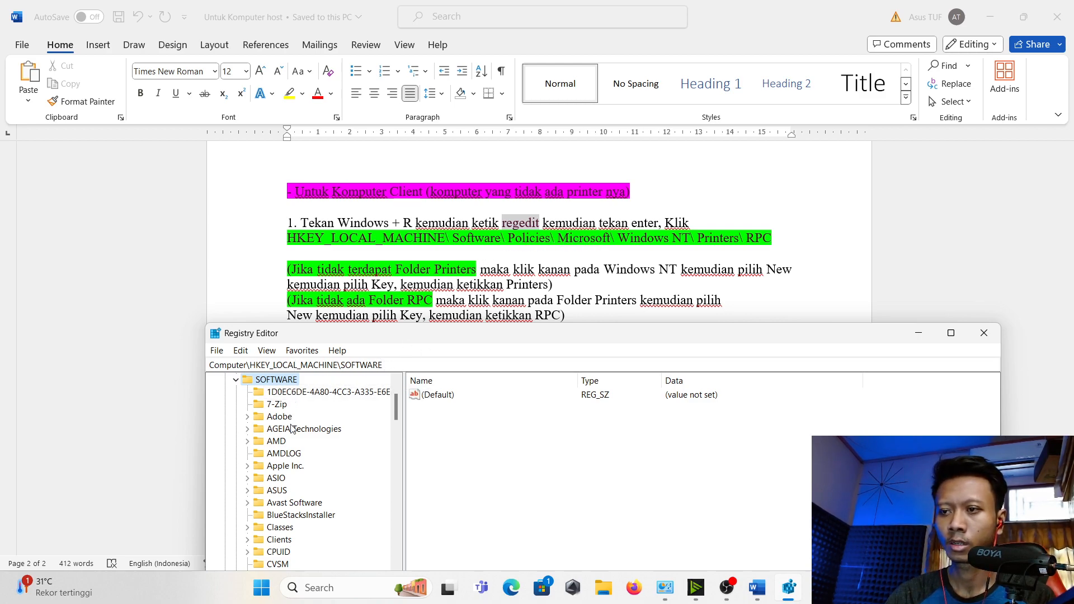
Expand the Policies key under SOFTWARE and its Microsoft subkey
{"action": "scroll", "coordinate": [292, 484], "scroll_direction": "down", "scroll_amount": 20}
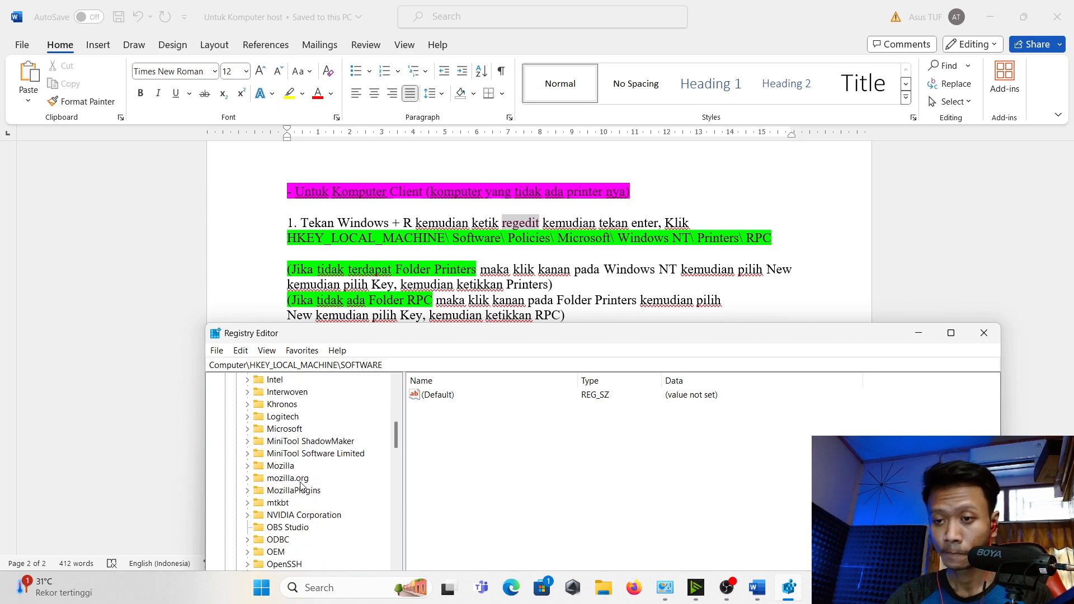
{"action": "scroll", "coordinate": [292, 476], "scroll_direction": "up", "scroll_amount": 20}
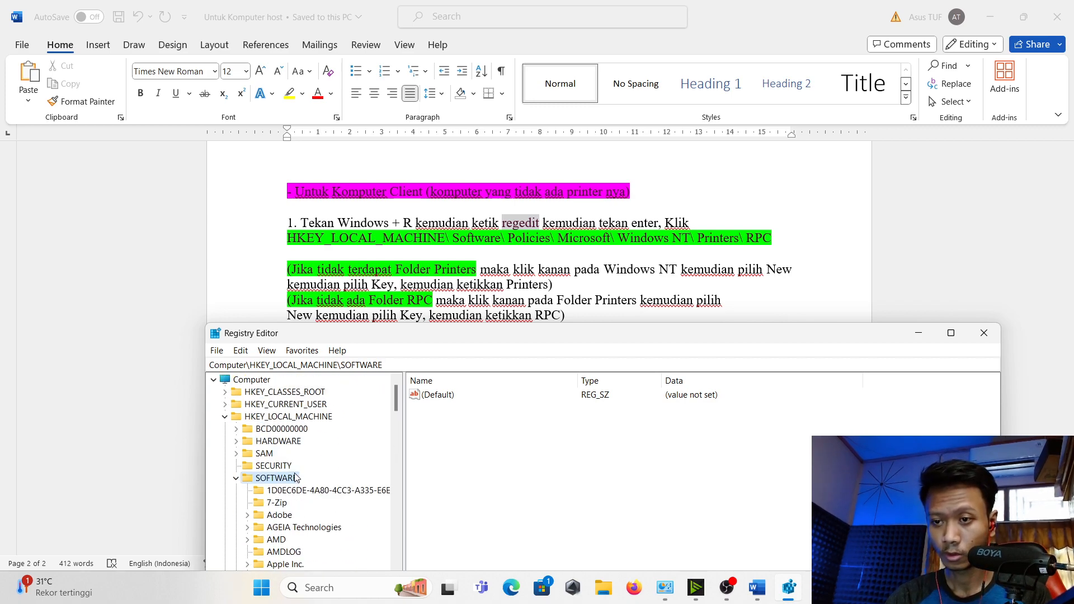
{"action": "scroll", "coordinate": [308, 502], "scroll_direction": "down", "scroll_amount": 1}
{"action": "scroll", "coordinate": [308, 501], "scroll_direction": "down", "scroll_amount": 9}
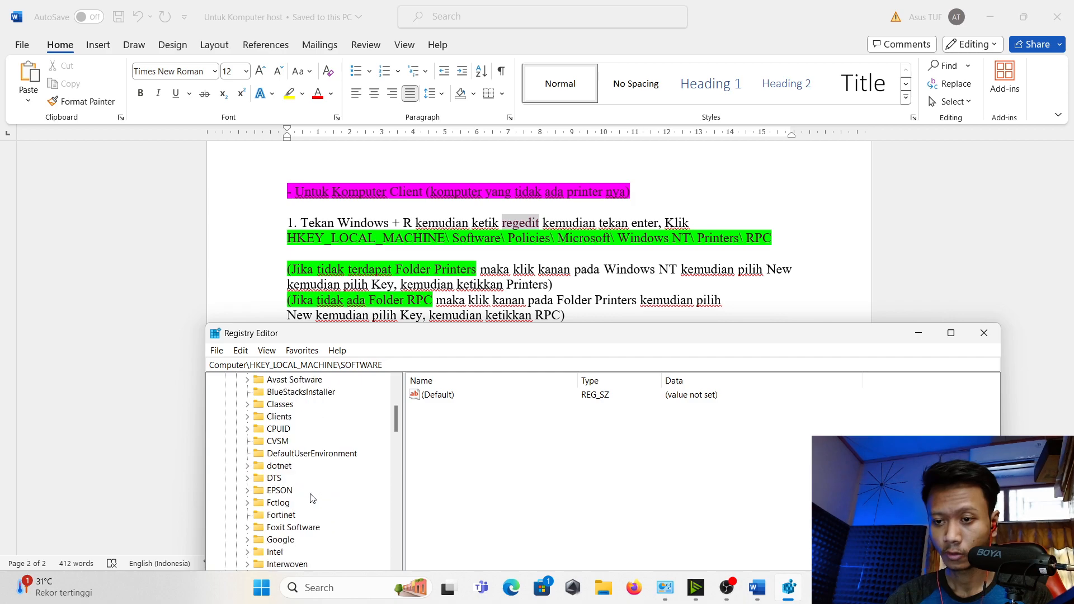
{"action": "scroll", "coordinate": [298, 510], "scroll_direction": "down", "scroll_amount": 2}
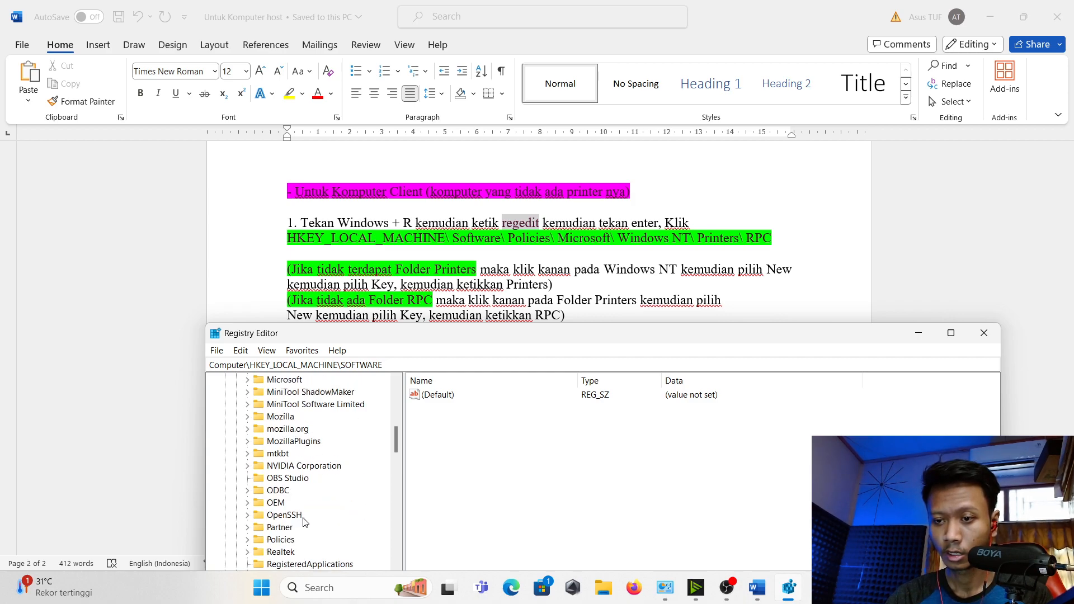
{"action": "double_click", "coordinate": [284, 542]}
{"action": "scroll", "coordinate": [285, 545], "scroll_direction": "down", "scroll_amount": 3}
{"action": "double_click", "coordinate": [302, 465]}
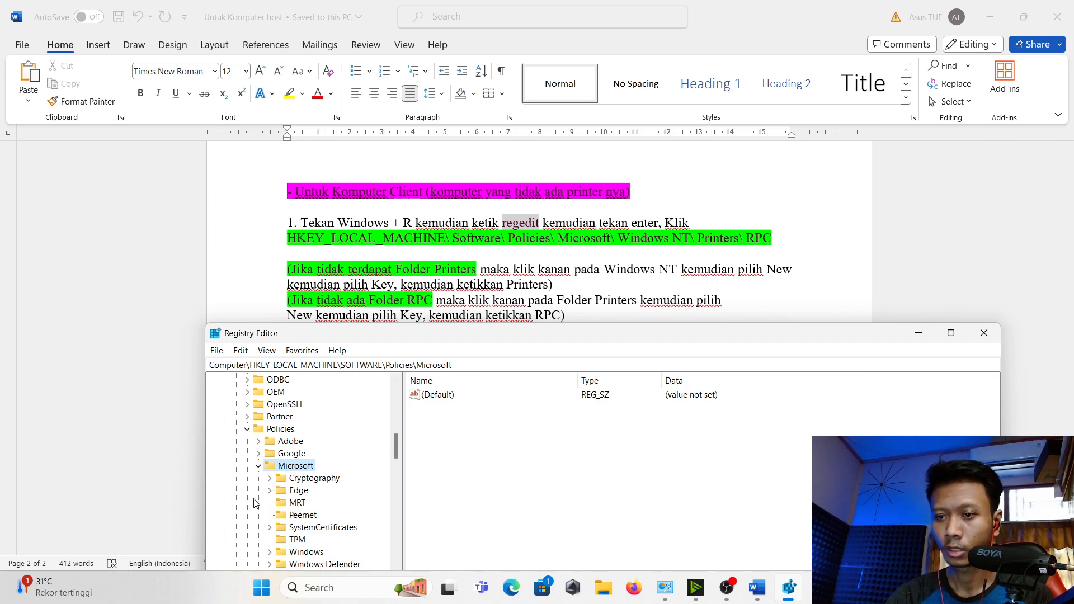
Expand Windows NT and Printers under Policies\Microsoft, and open the RPC key
{"action": "scroll", "coordinate": [257, 504], "scroll_direction": "down", "scroll_amount": 3}
{"action": "double_click", "coordinate": [336, 479]}
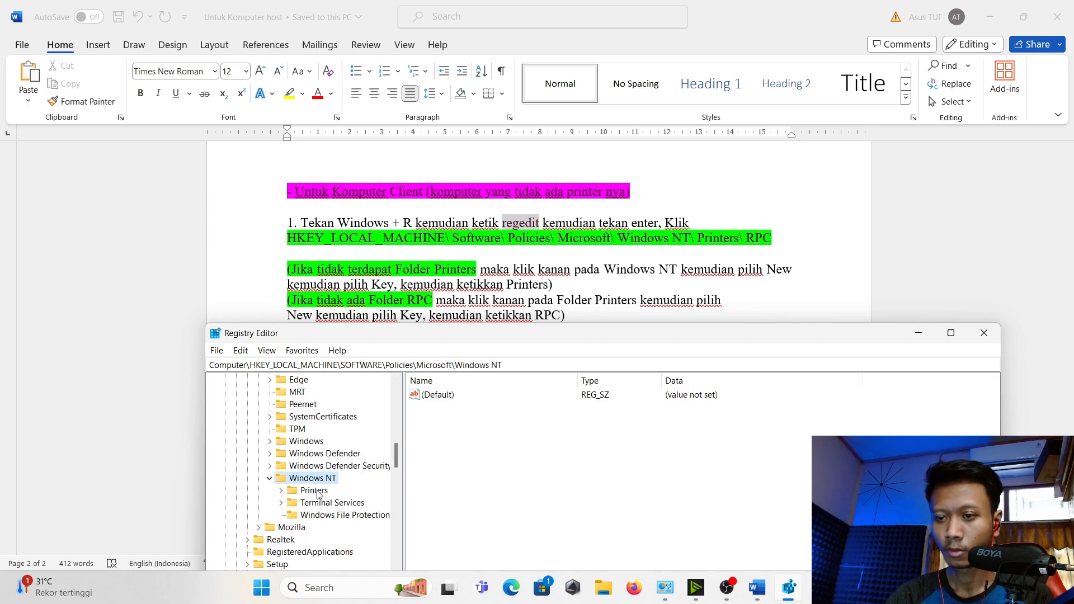
{"action": "double_click", "coordinate": [316, 492]}
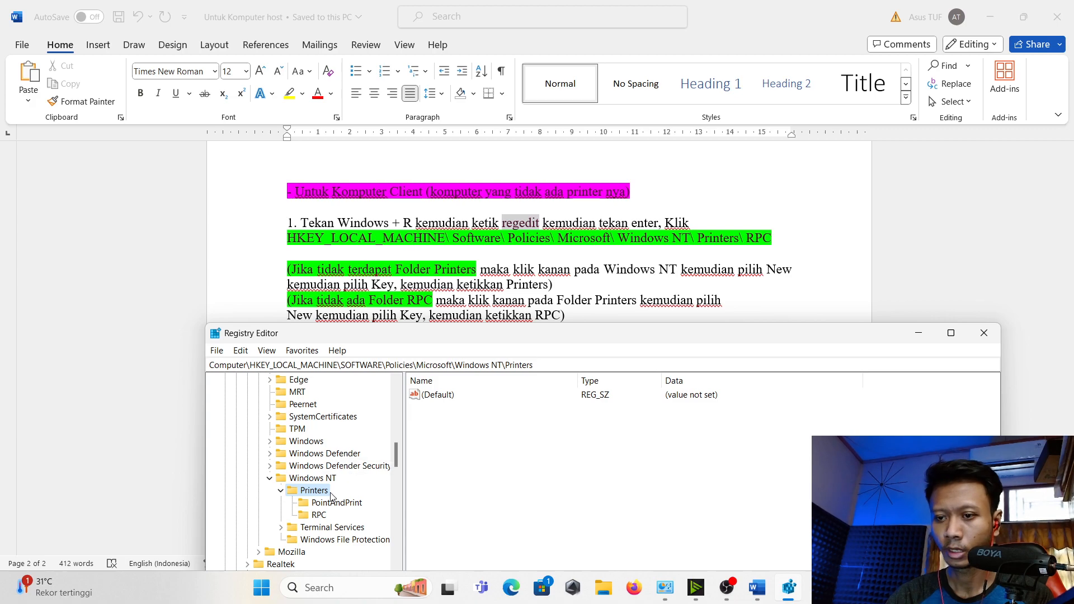
{"action": "left_click", "coordinate": [319, 514]}
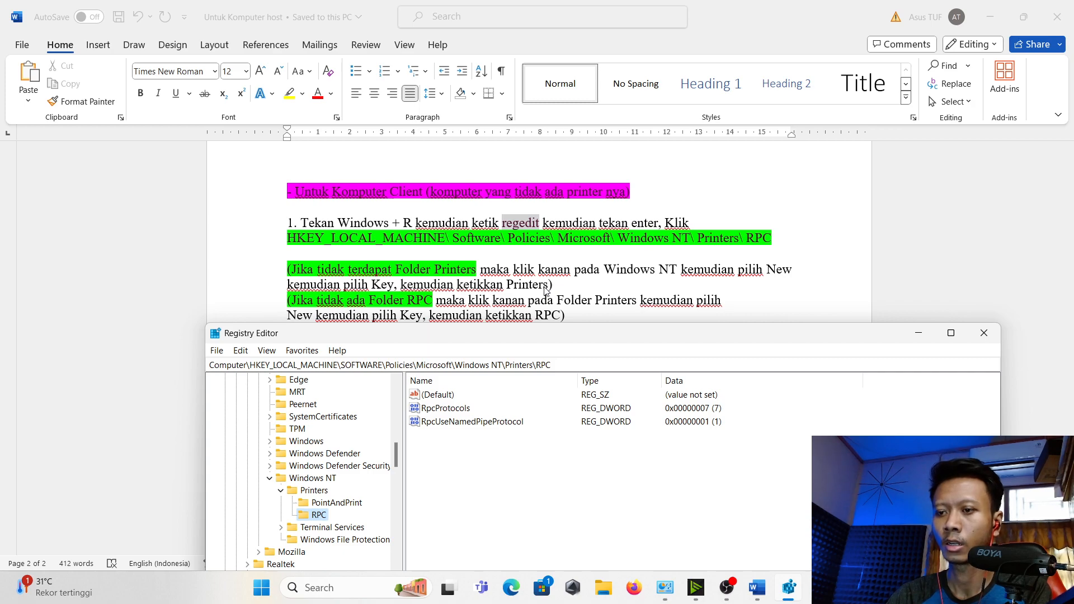
{"action": "left_click", "coordinate": [315, 493]}
{"action": "left_click", "coordinate": [317, 516]}
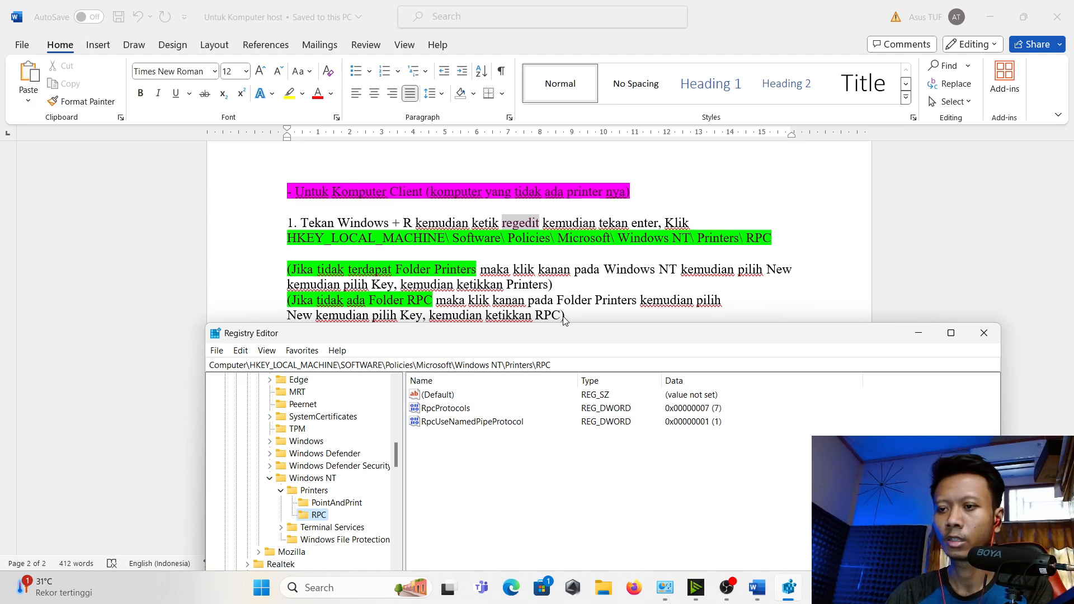
Uncover the document's DWORD instruction for the client and view the new-value choices for the RPC key without adding one
{"action": "left_click_drag", "start_coordinate": [576, 336], "coordinate": [590, 255]}
{"action": "scroll", "coordinate": [551, 325], "scroll_direction": "down", "scroll_amount": 3}
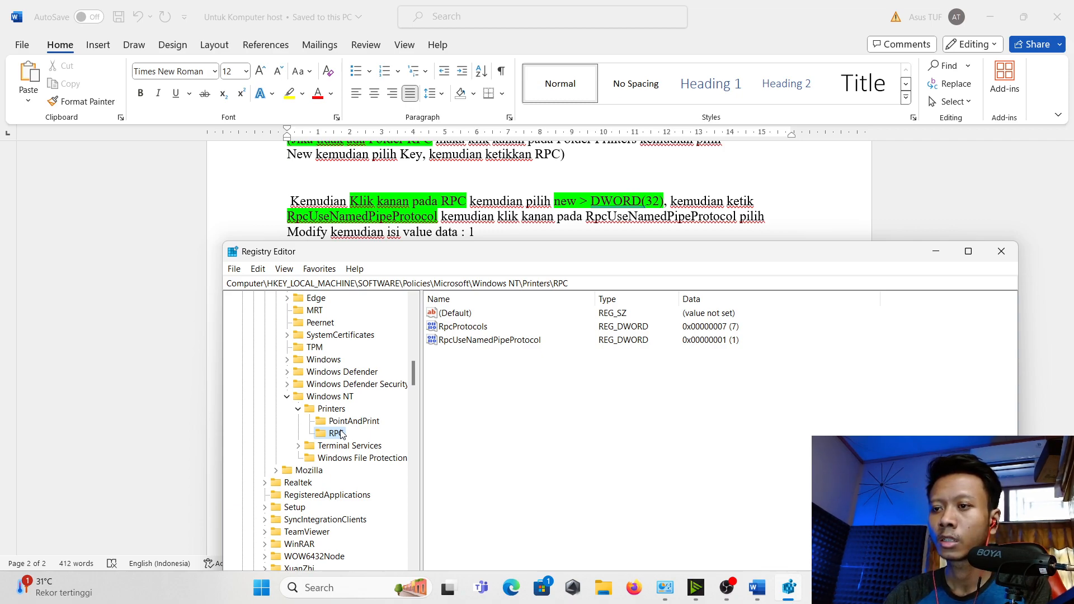
{"action": "right_click", "coordinate": [341, 434]}
{"action": "mouse_move", "coordinate": [381, 454]}
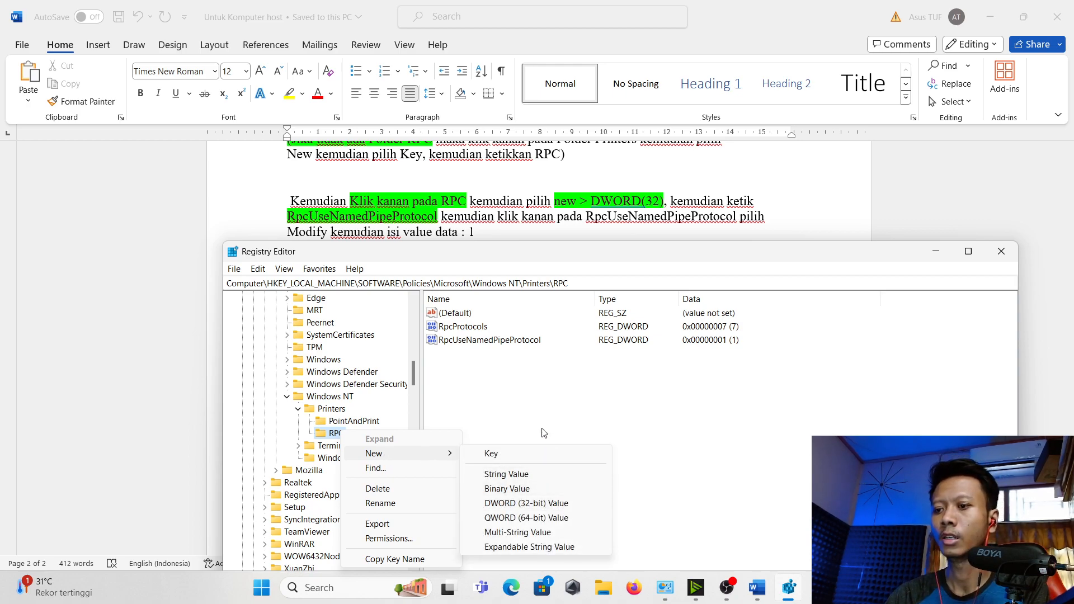
{"action": "left_click", "coordinate": [541, 411]}
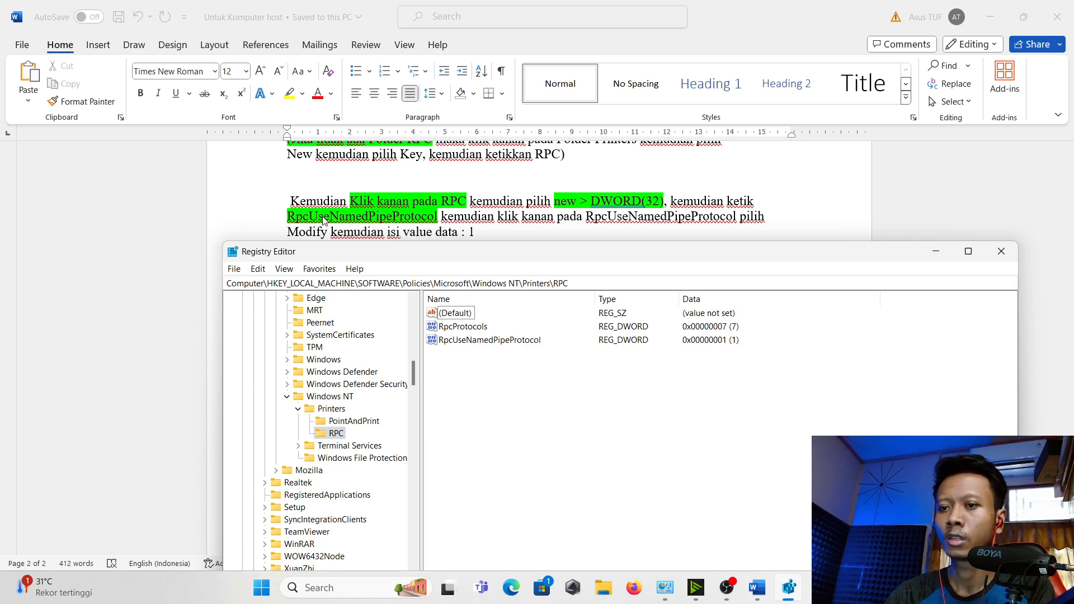
Keep the value data of RpcUseNamedPipeProtocol at 1, as the client instruction specifies, and close Registry Editor
{"action": "left_click", "coordinate": [471, 340]}
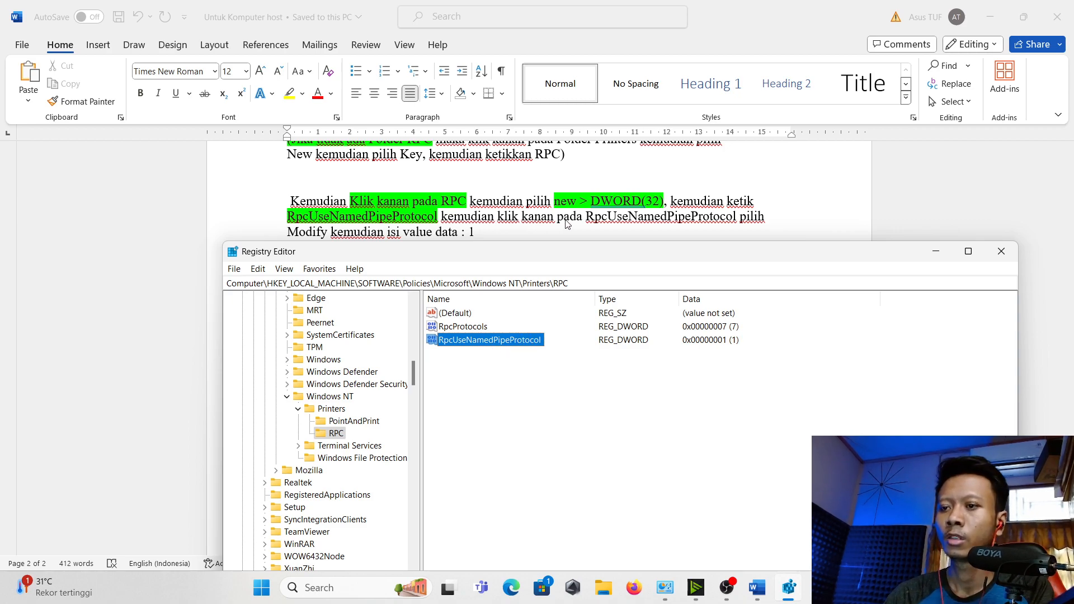
{"action": "right_click", "coordinate": [494, 341]}
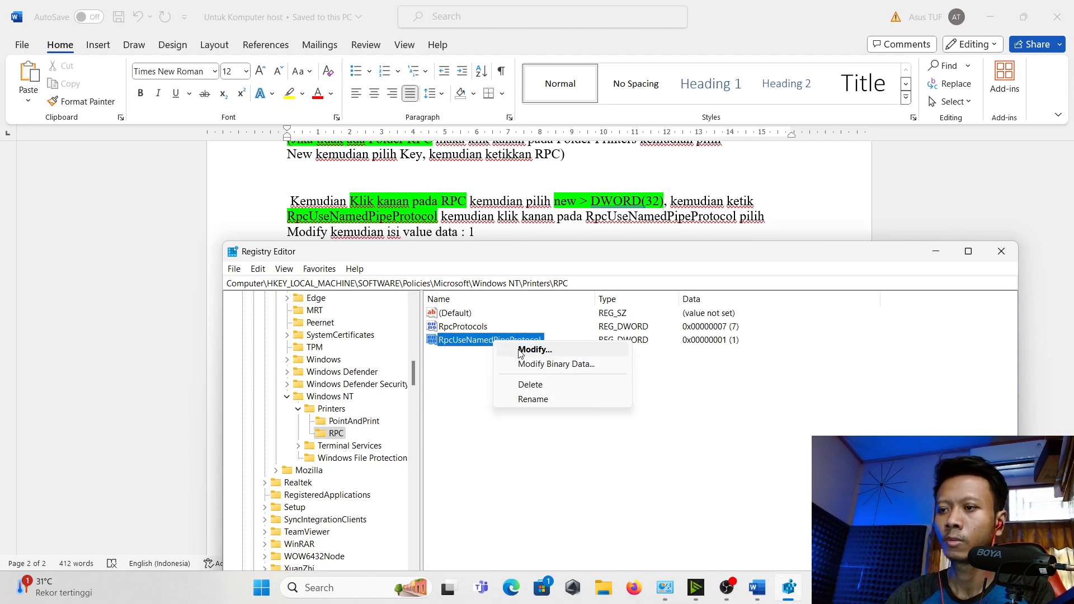
{"action": "left_click", "coordinate": [519, 353]}
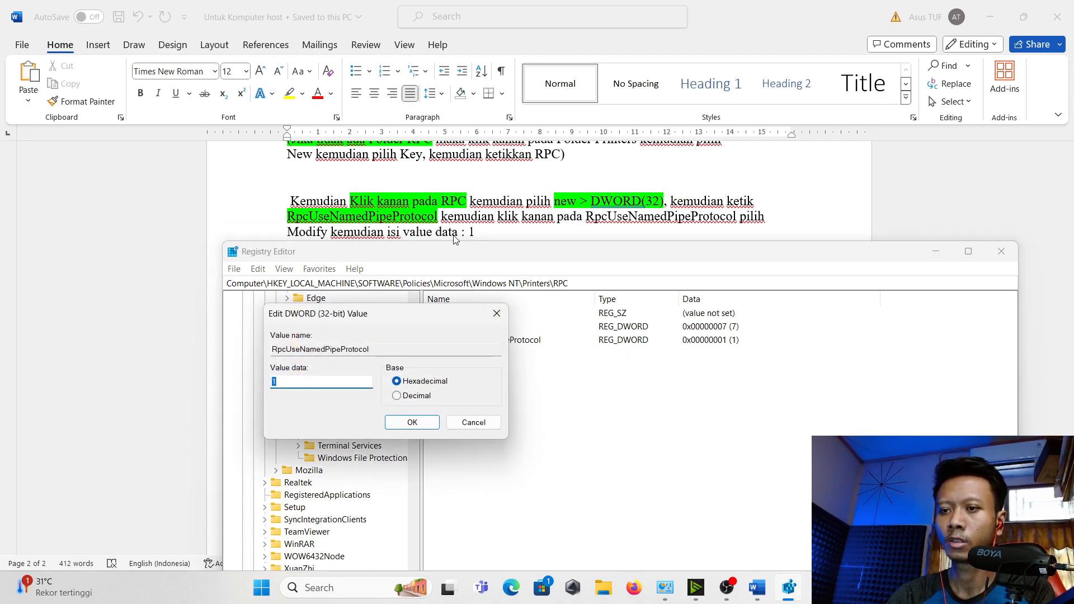
{"action": "left_click", "coordinate": [410, 423]}
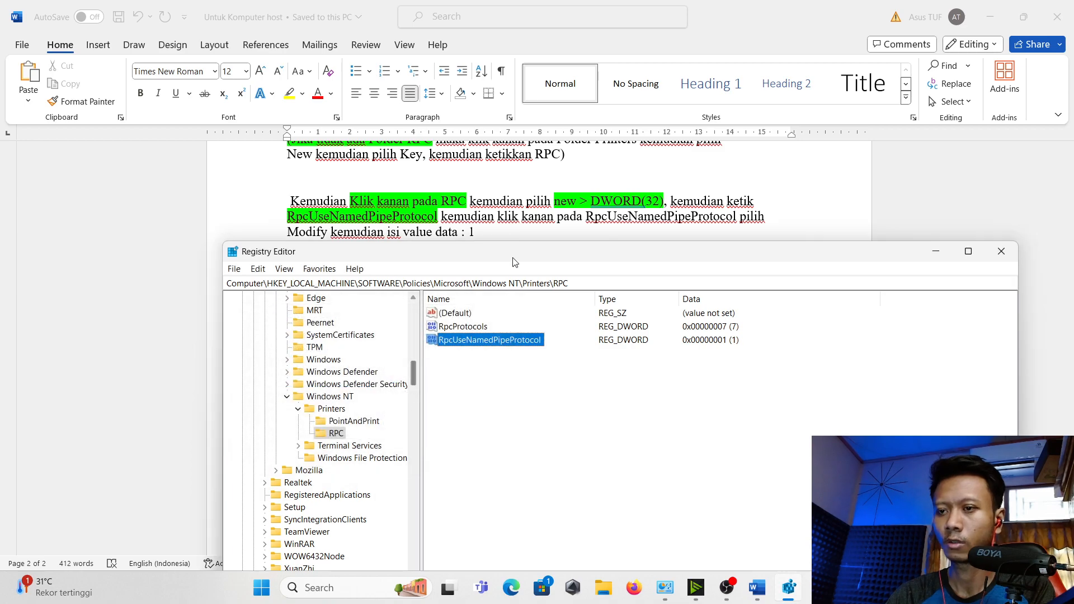
{"action": "left_click_drag", "start_coordinate": [515, 263], "coordinate": [465, 410]}
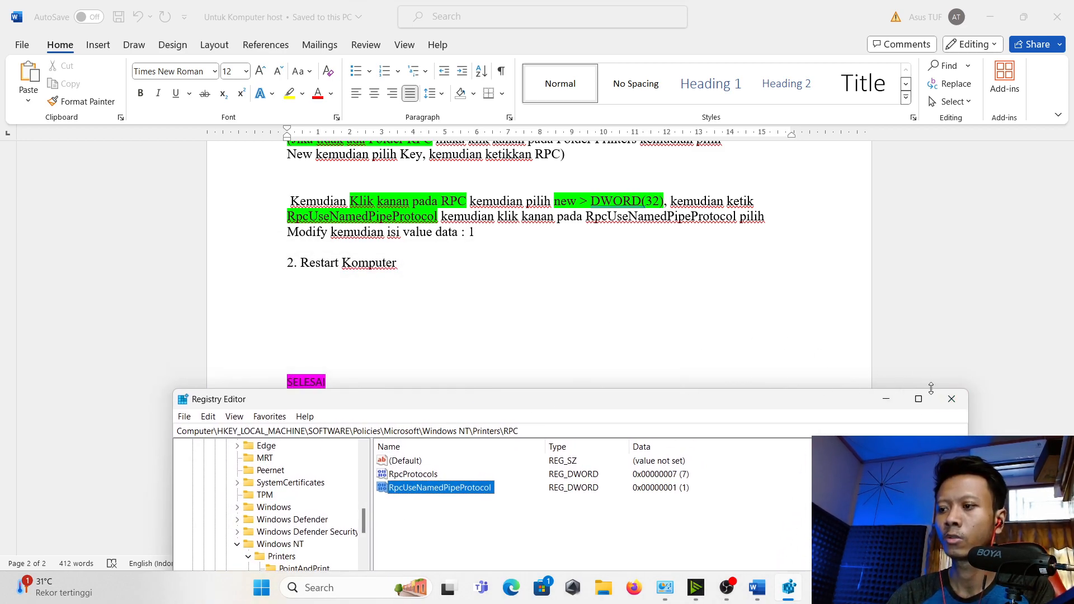
{"action": "left_click", "coordinate": [944, 395]}
Read the client's restart step and the closing instructions for connecting to the host printer by IP address
{"action": "scroll", "coordinate": [464, 260], "scroll_direction": "up", "scroll_amount": 4}
{"action": "scroll", "coordinate": [453, 263], "scroll_direction": "down", "scroll_amount": 3}
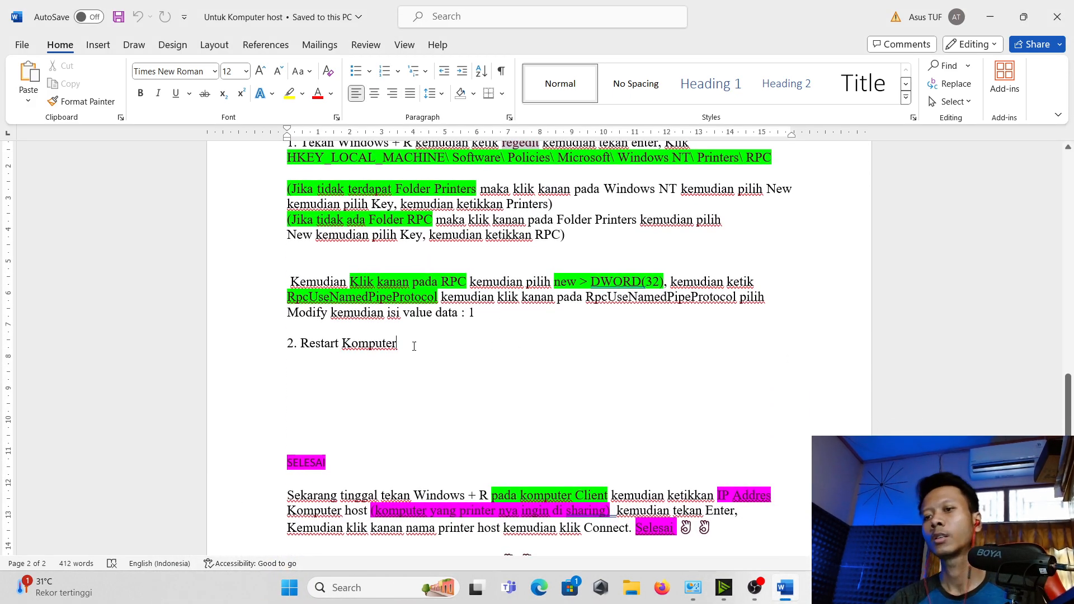
{"action": "scroll", "coordinate": [422, 344], "scroll_direction": "up", "scroll_amount": 4}
{"action": "scroll", "coordinate": [419, 347], "scroll_direction": "down", "scroll_amount": 4}
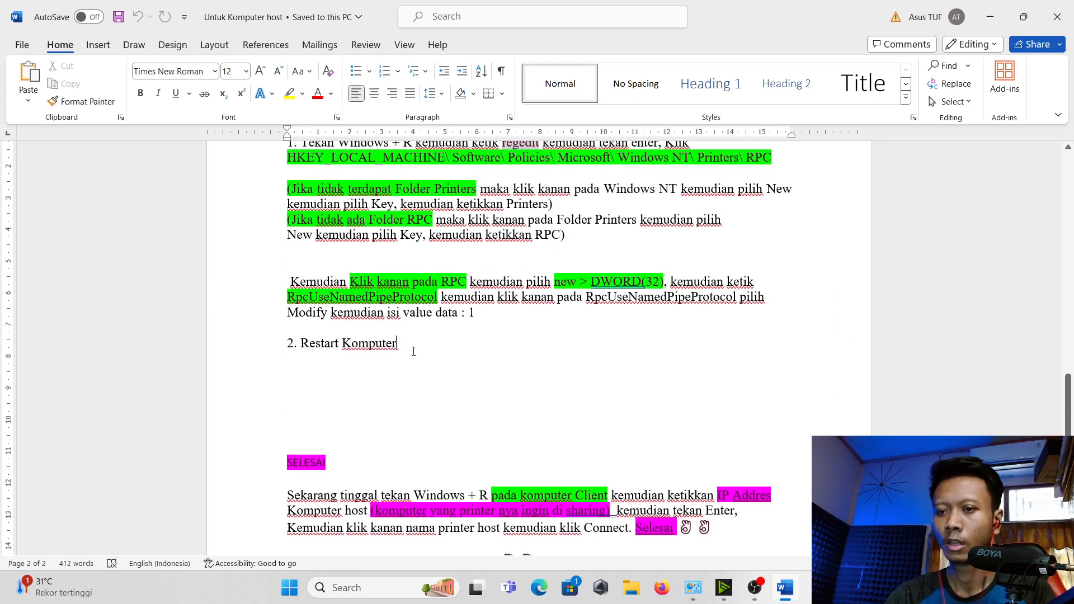
{"action": "scroll", "coordinate": [417, 352], "scroll_direction": "down", "scroll_amount": 4}
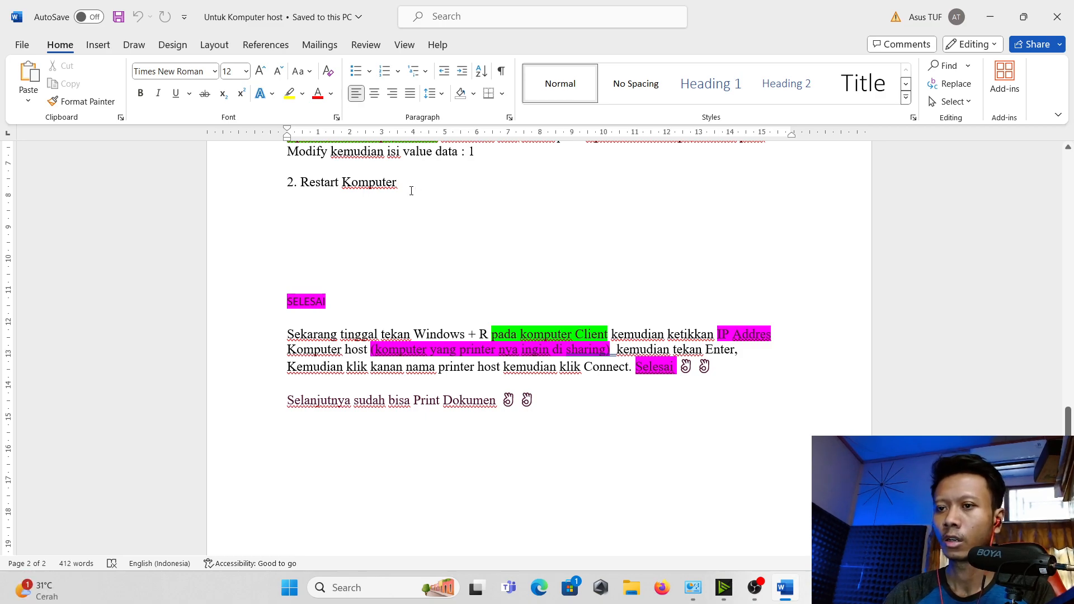
{"action": "scroll", "coordinate": [416, 246], "scroll_direction": "down", "scroll_amount": 2}
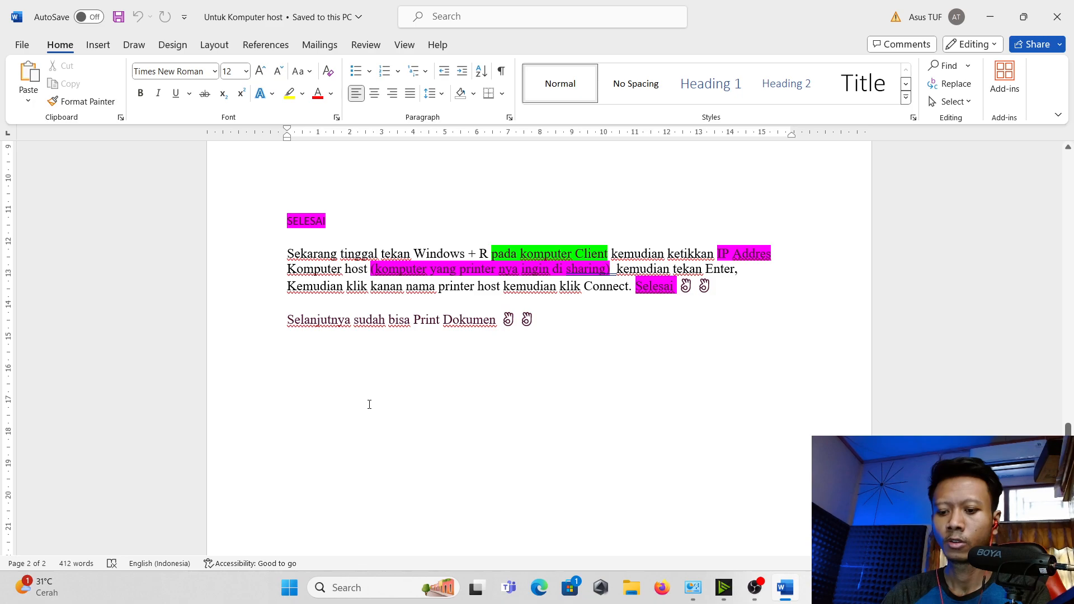
{"action": "key", "text": "super+r"}
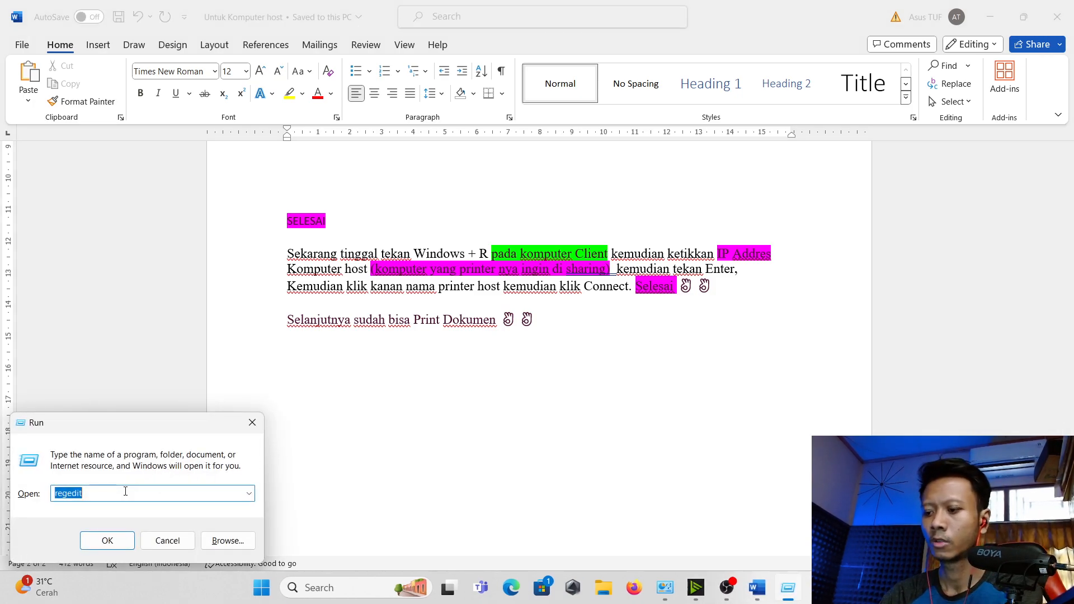
{"action": "key", "text": "BackSpace"}
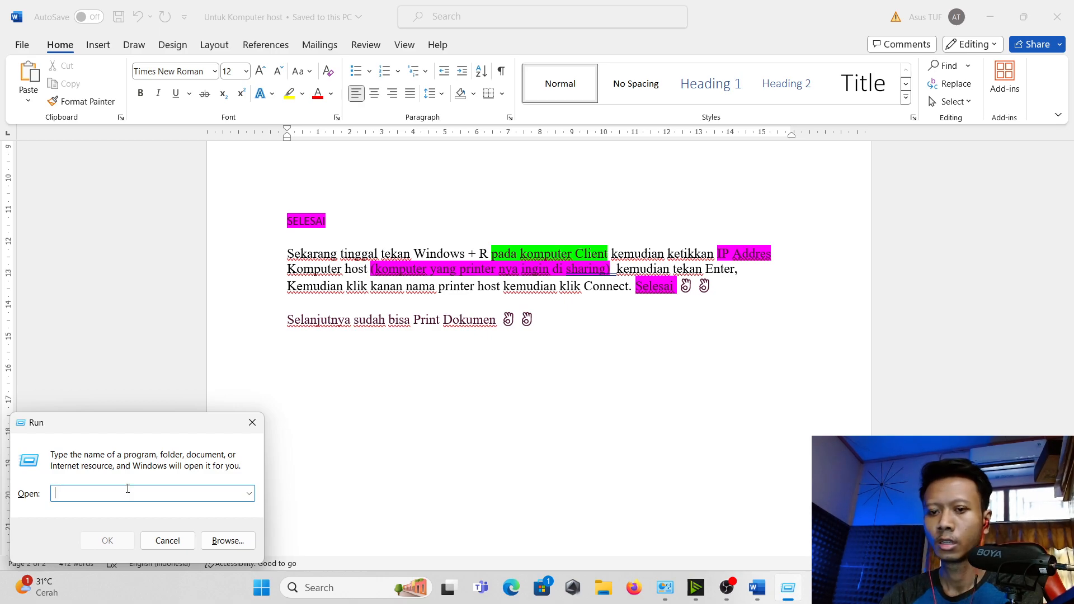
{"action": "type", "text": "//"}
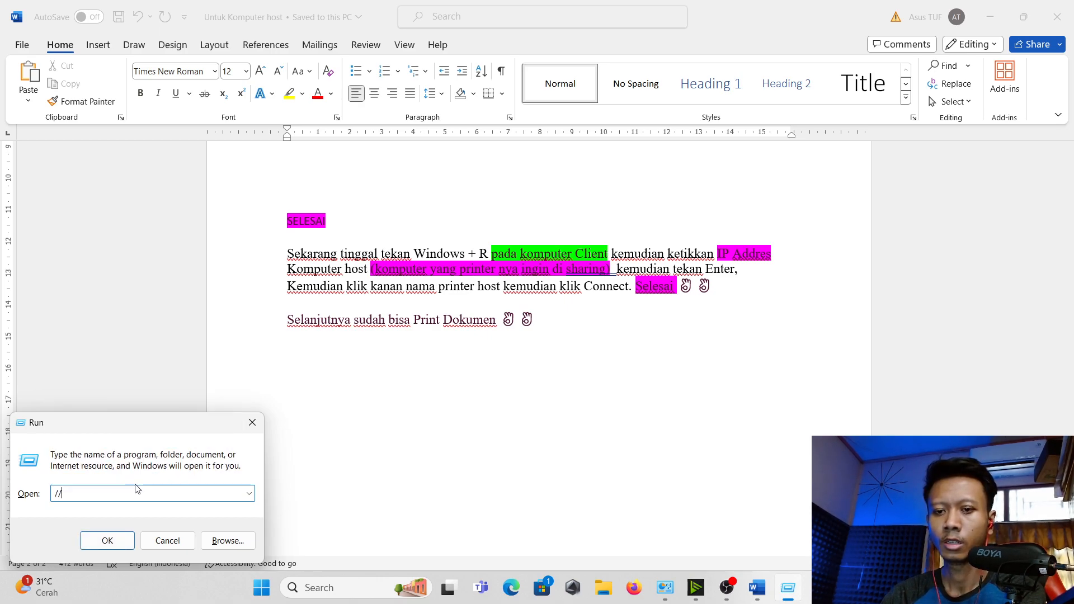
{"action": "key", "text": "BackSpace"}
{"action": "key", "text": "BackSpace"}
{"action": "type", "text": "\\"}
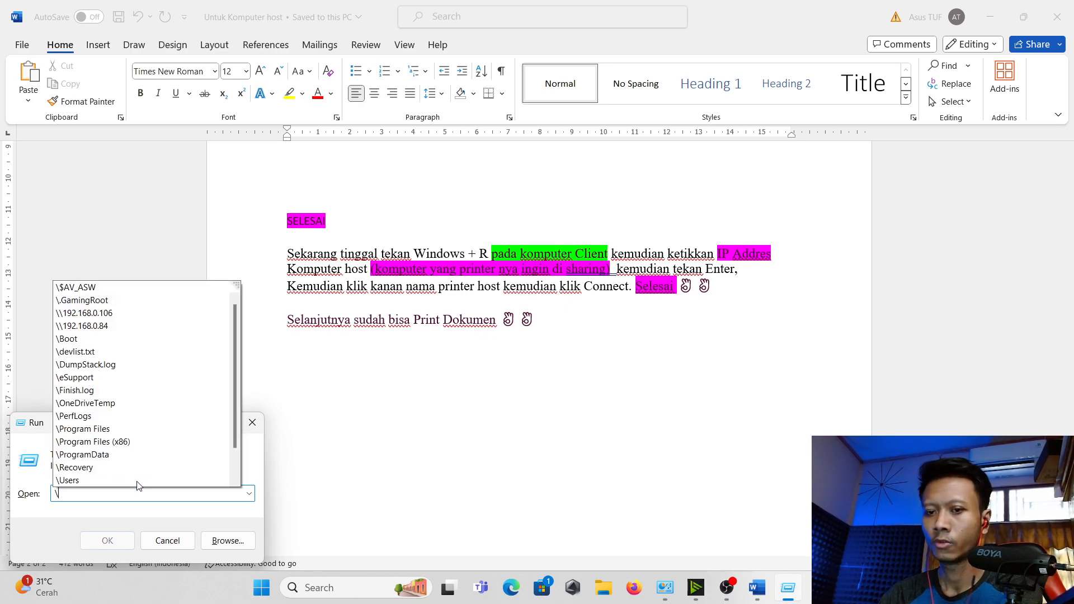
{"action": "type", "text": "\\"}
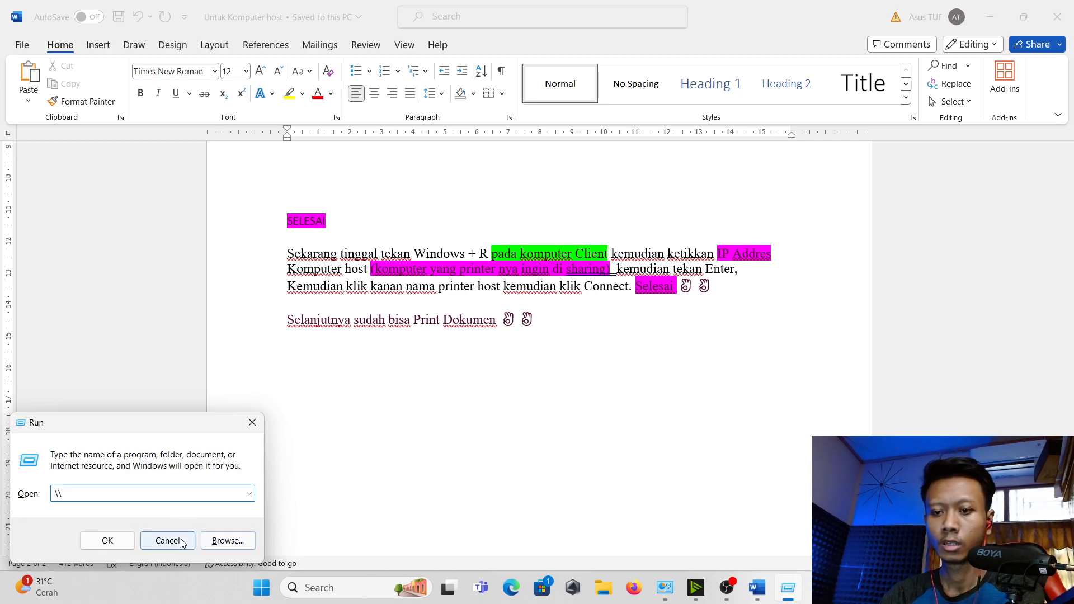
{"action": "left_click", "coordinate": [181, 542]}
Try to open the host computer's network share by running \\192.168.0.106
{"action": "key", "text": "super+r"}
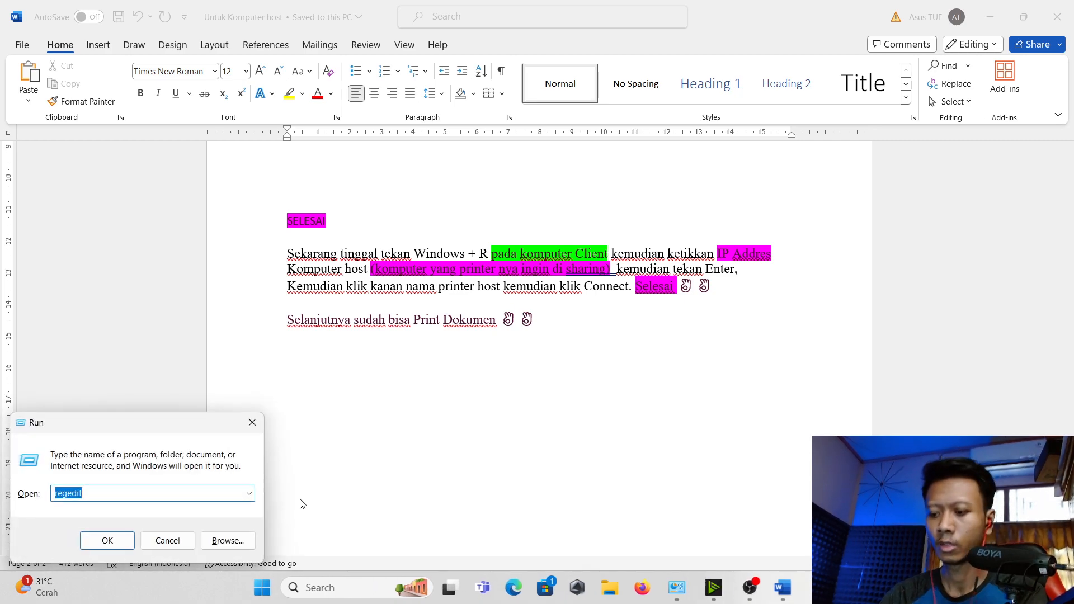
{"action": "type", "text": "\\"}
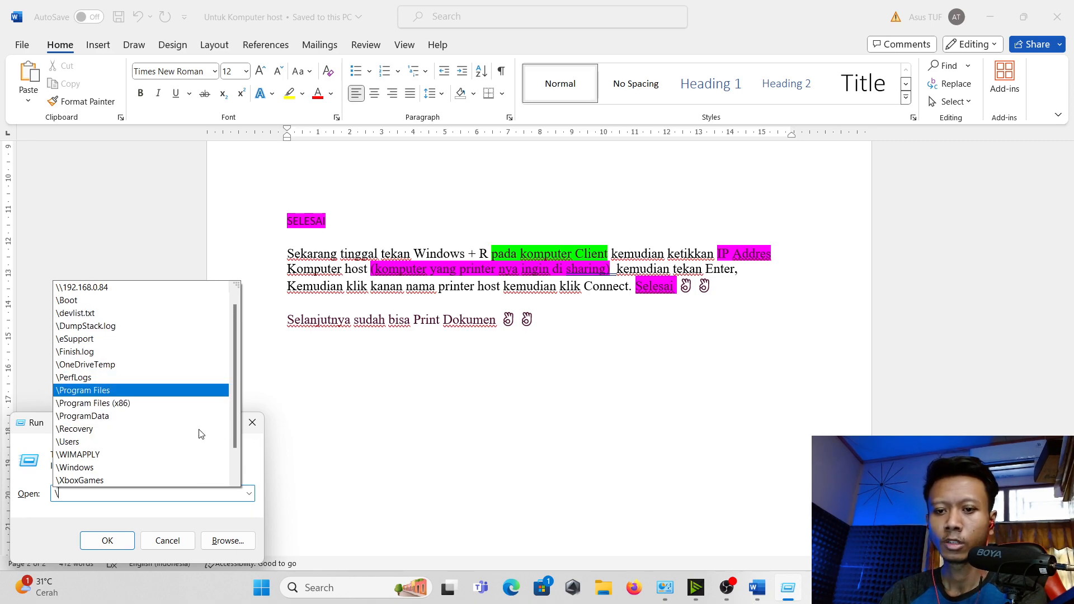
{"action": "type", "text": "\\1"}
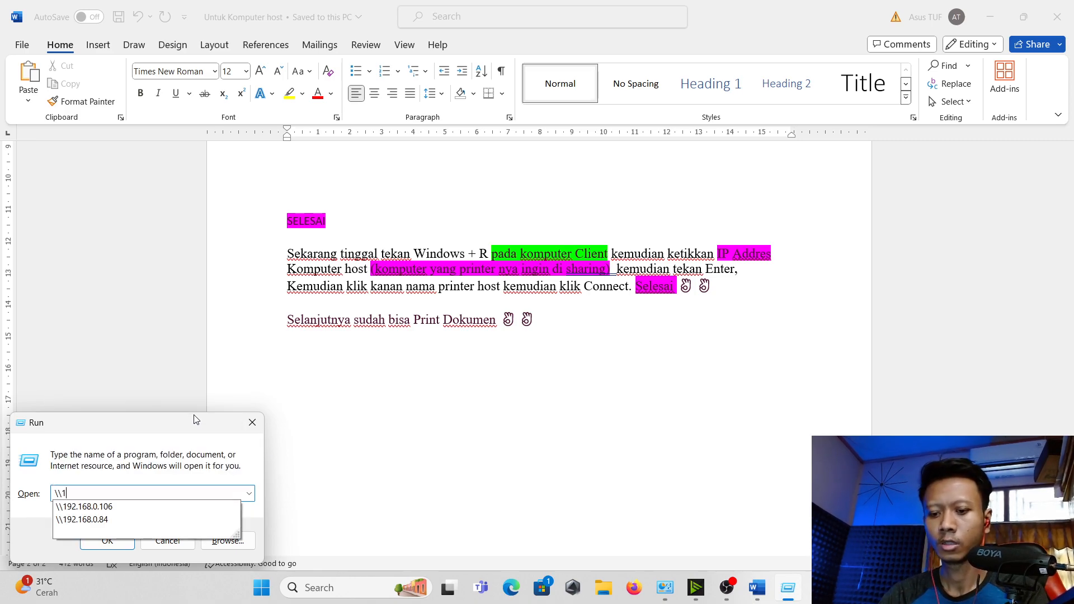
{"action": "type", "text": "9"}
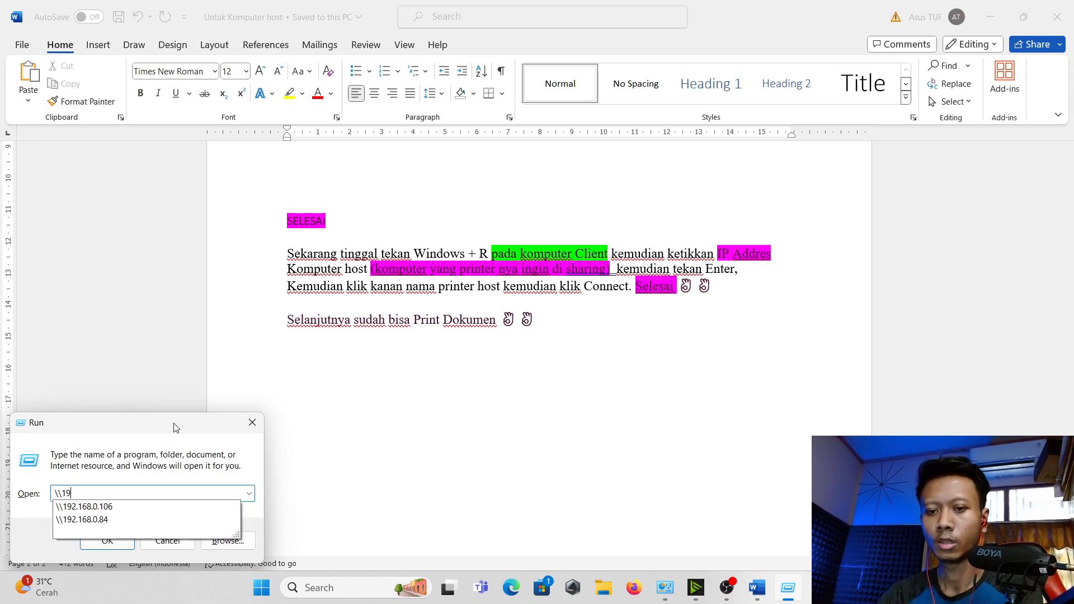
{"action": "left_click", "coordinate": [116, 507]}
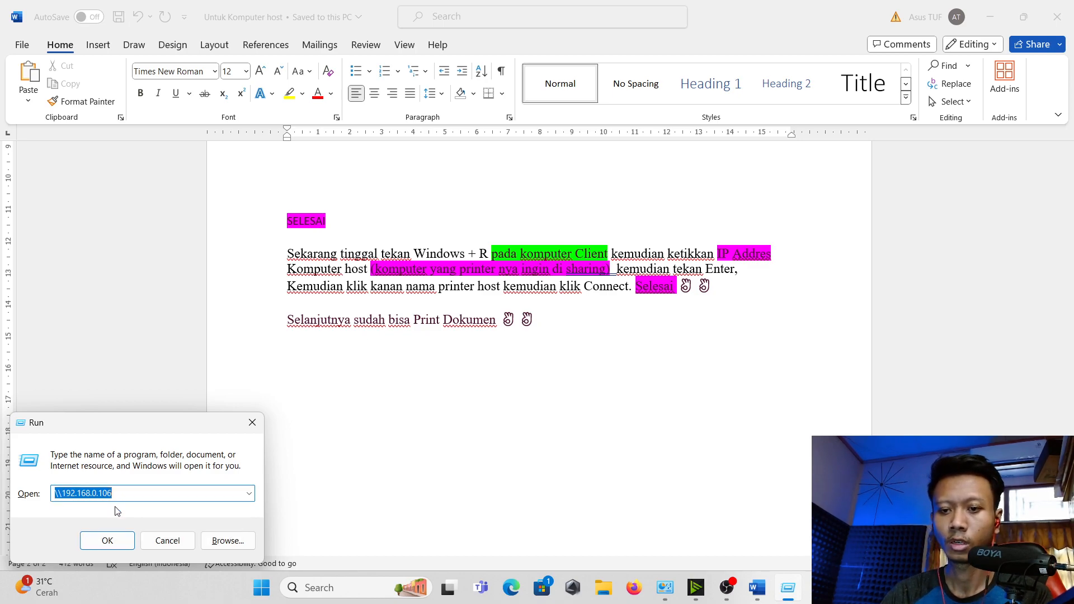
{"action": "left_click", "coordinate": [110, 540]}
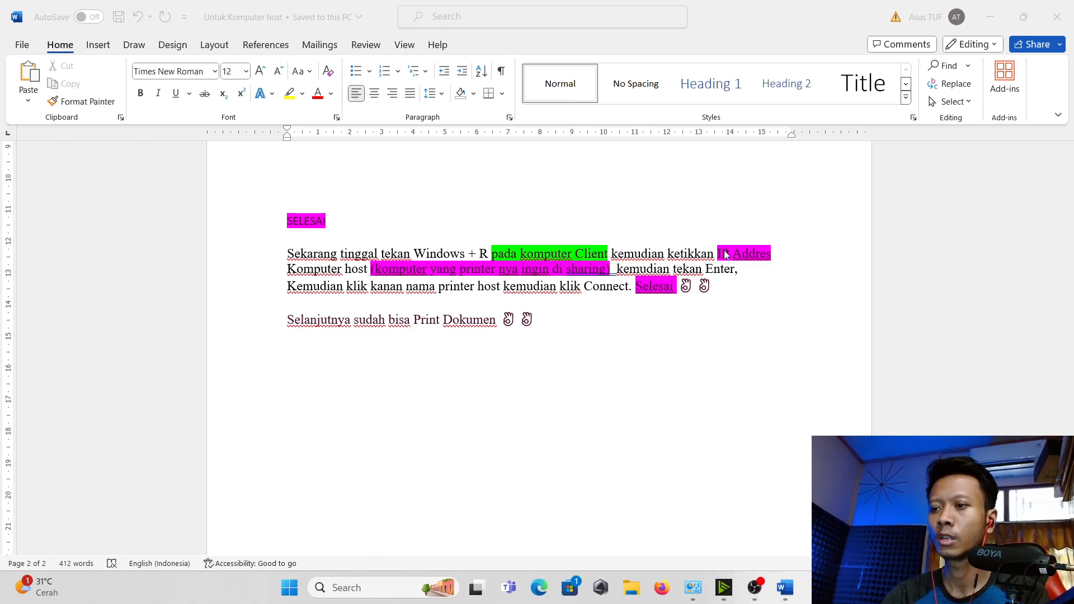
{"action": "left_click", "coordinate": [755, 587]}
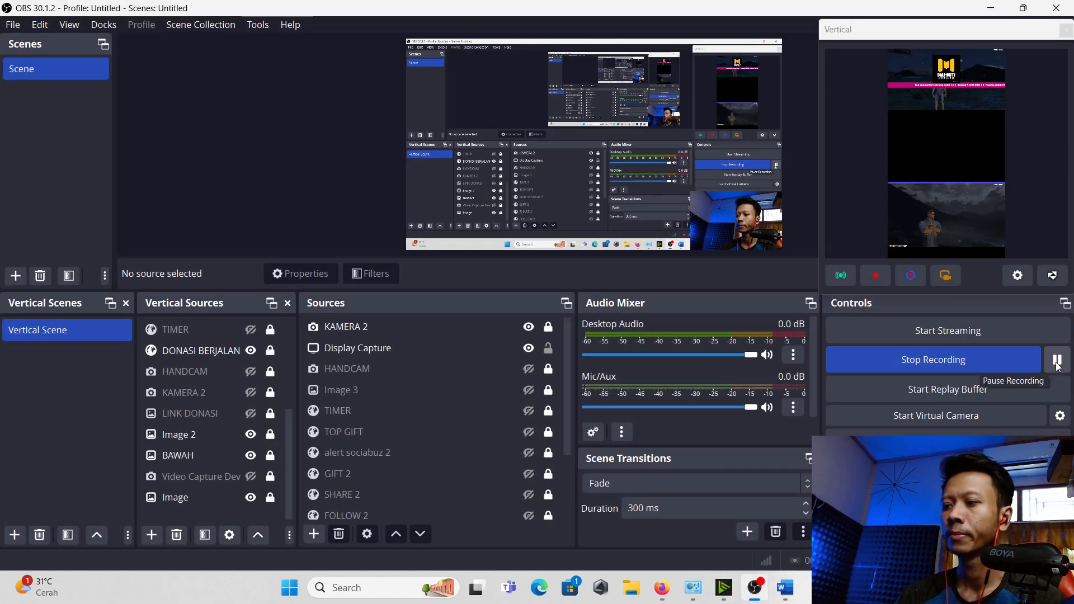
{"action": "left_click", "coordinate": [991, 10]}
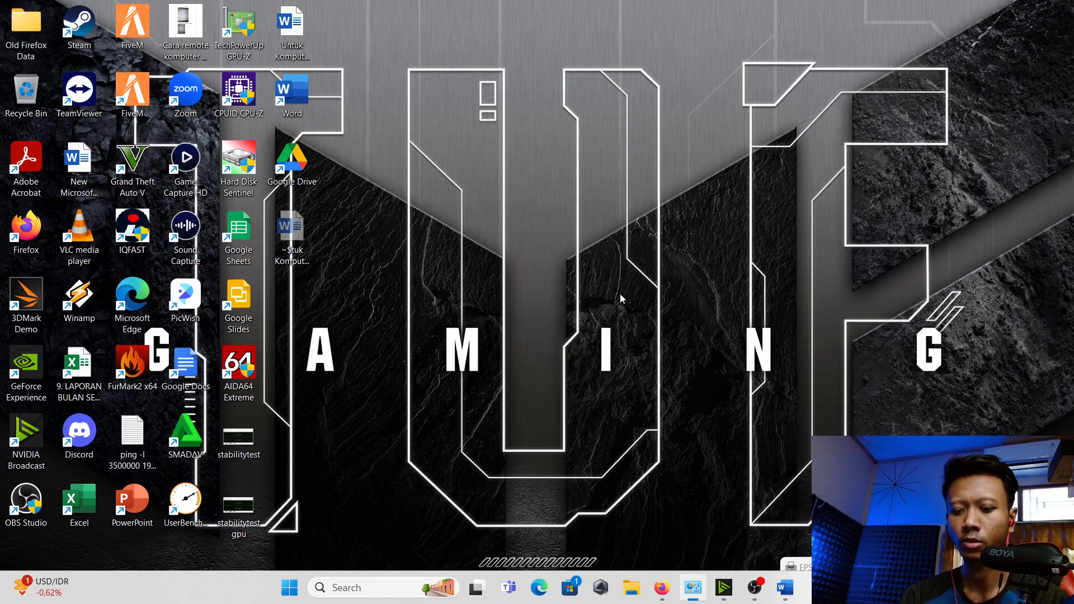
Run \\192.168.0.106 from the desktop to open the host's shared printer and folders in File Explorer
{"action": "key", "text": "super+r"}
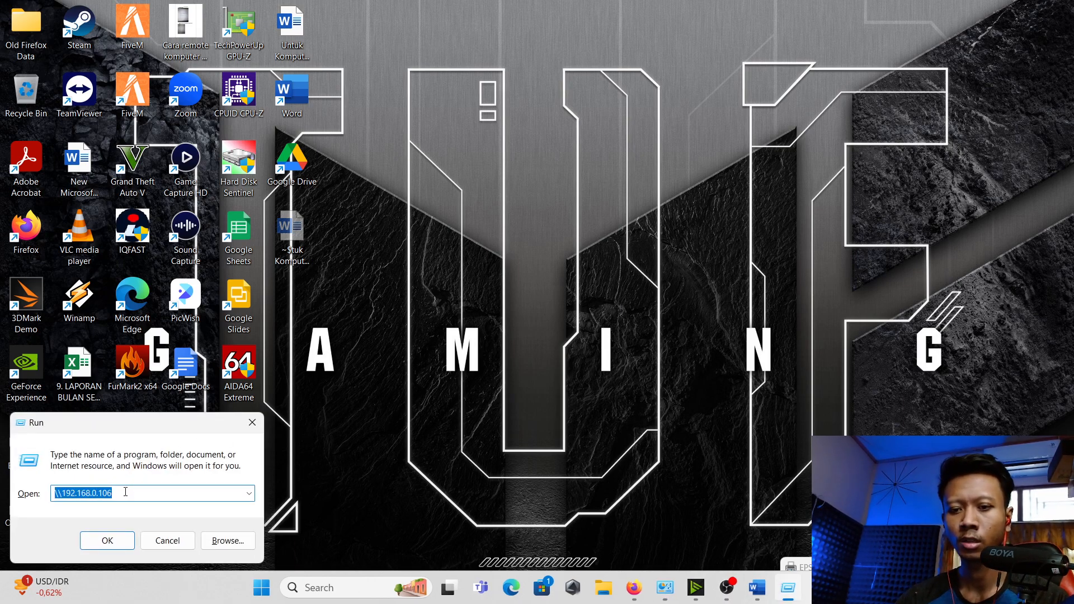
{"action": "left_click", "coordinate": [109, 491]}
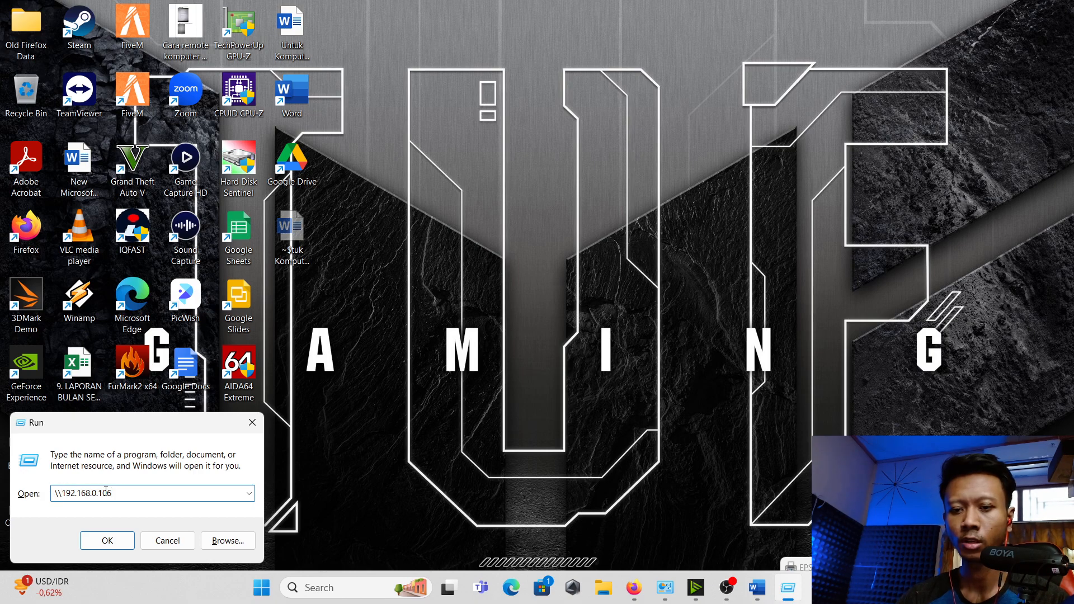
{"action": "left_click", "coordinate": [111, 540]}
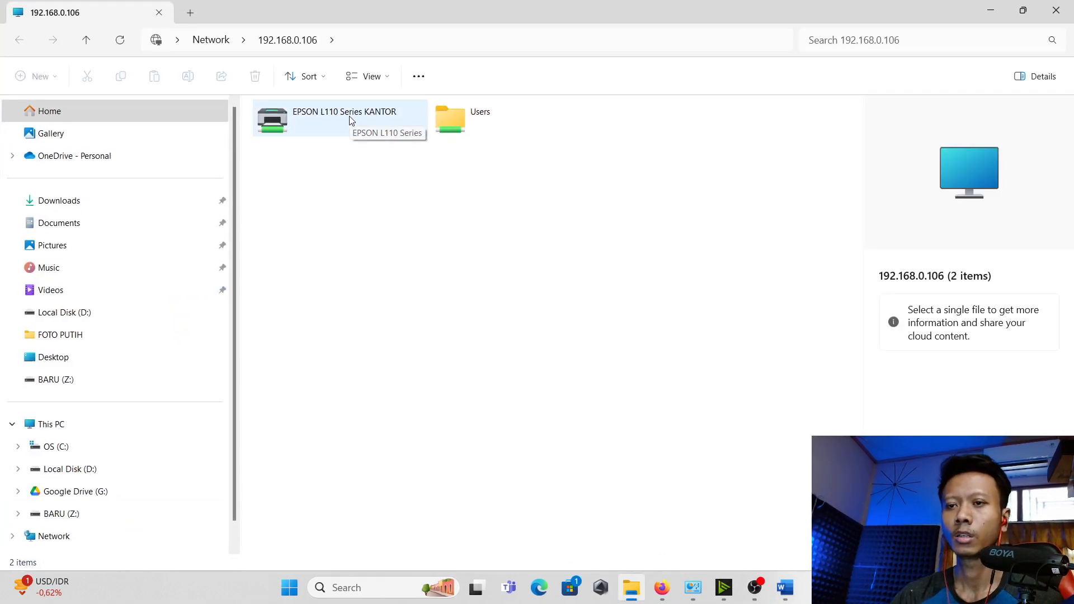
View the Connect option for the shared EPSON L110 Series KANTOR printer without choosing it, and close the network folder window
{"action": "left_click", "coordinate": [351, 120]}
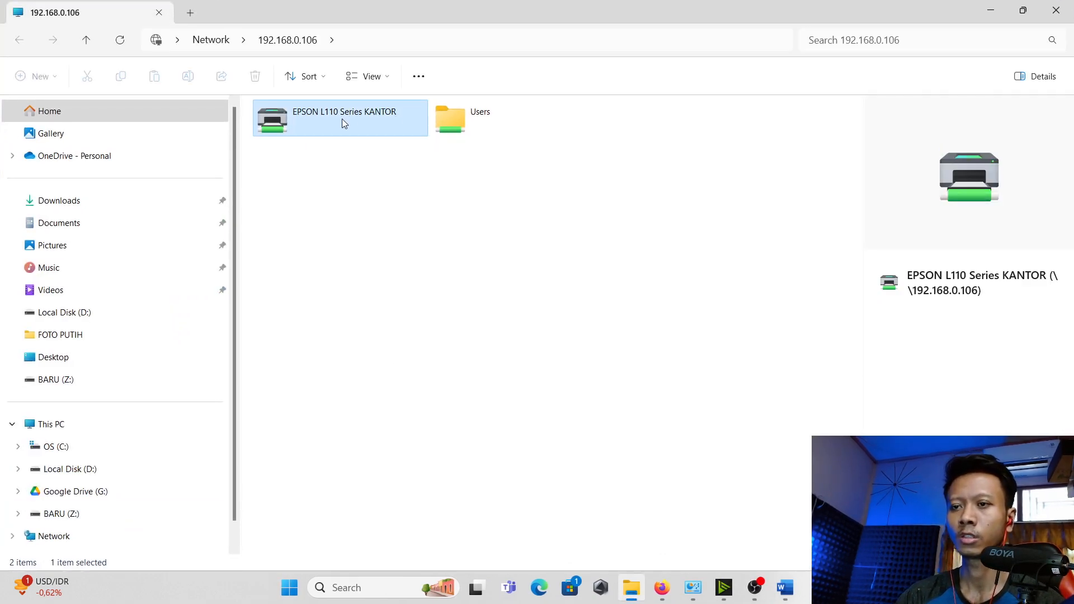
{"action": "right_click", "coordinate": [330, 118]}
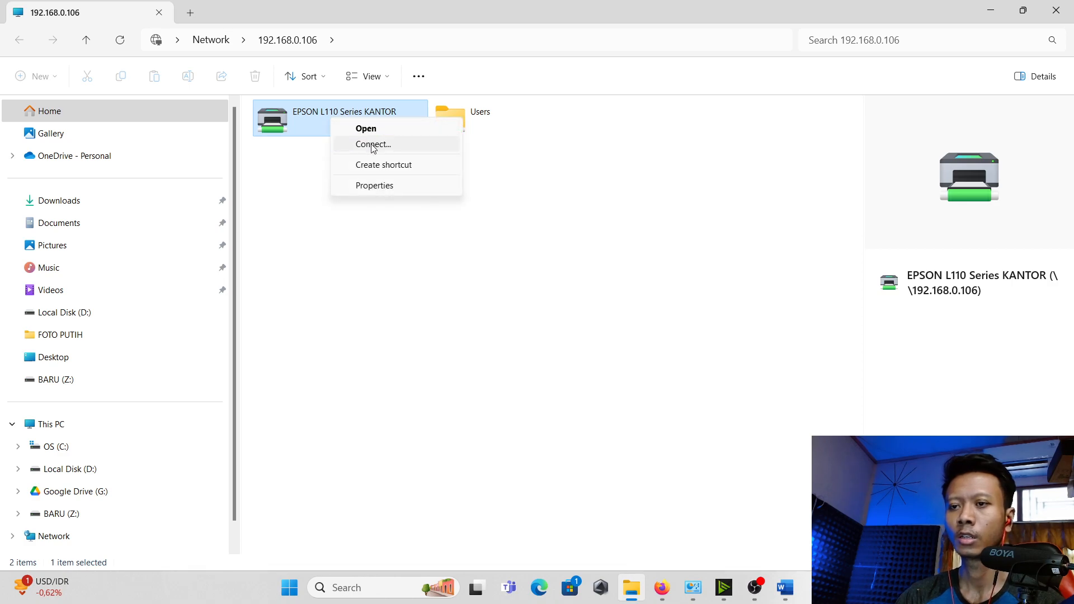
{"action": "left_click", "coordinate": [446, 304]}
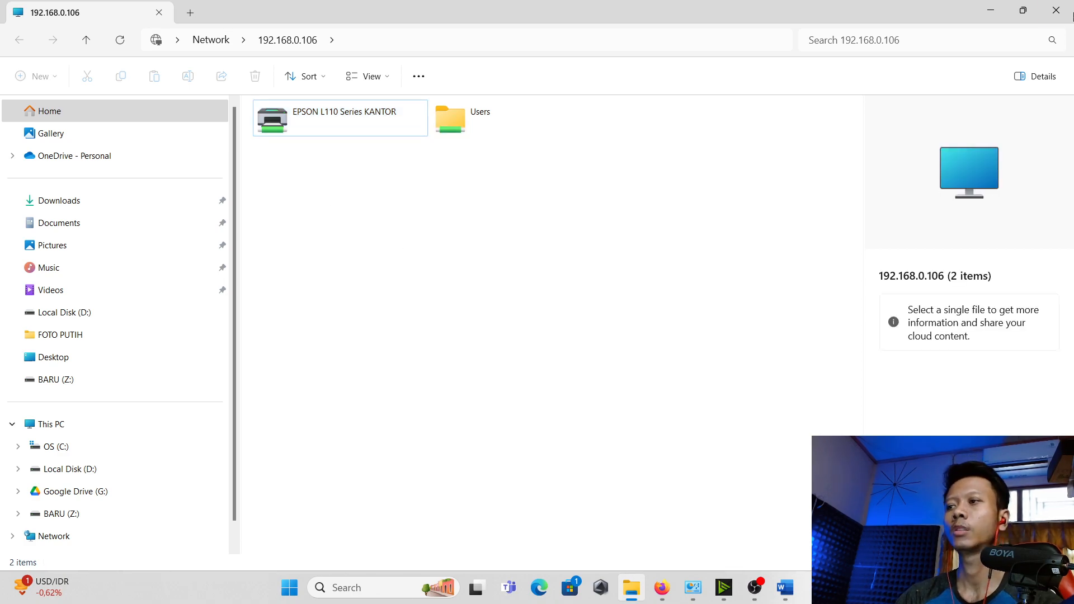
{"action": "left_click", "coordinate": [1063, 6]}
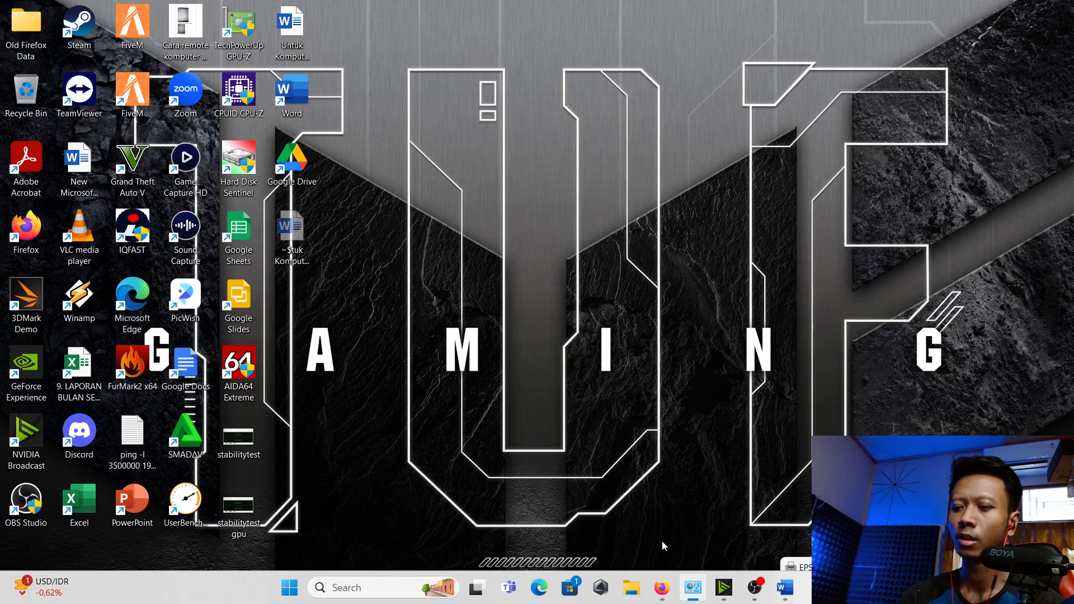
Return to the Word guide and reread its first host instruction, marking the value name RpcUseNamedPipeProtocol
{"action": "mouse_move", "coordinate": [662, 587]}
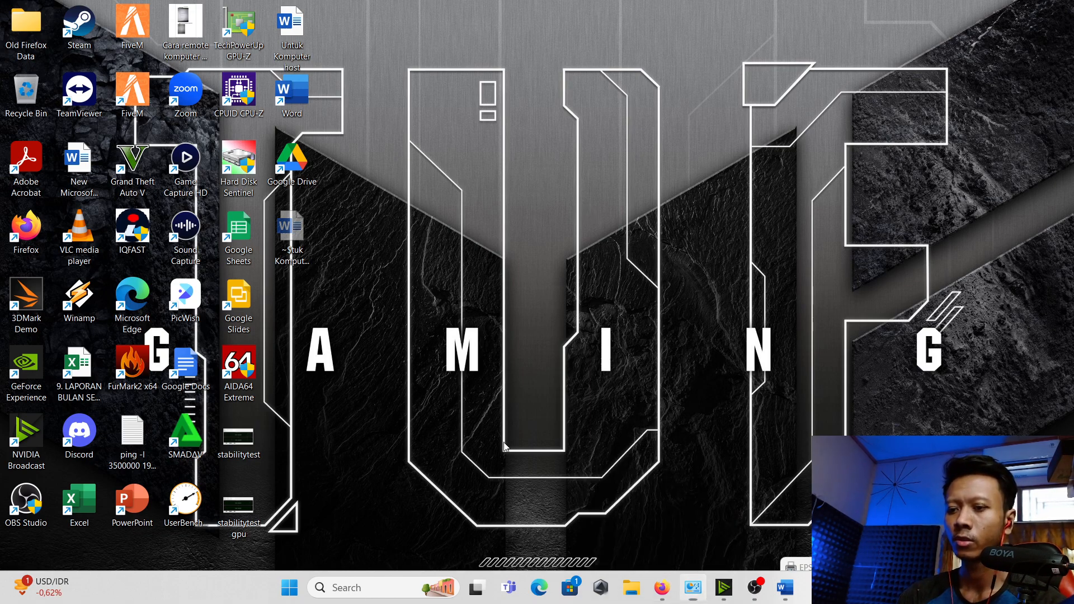
{"action": "left_click", "coordinate": [785, 587]}
{"action": "scroll", "coordinate": [375, 277], "scroll_direction": "up", "scroll_amount": 15}
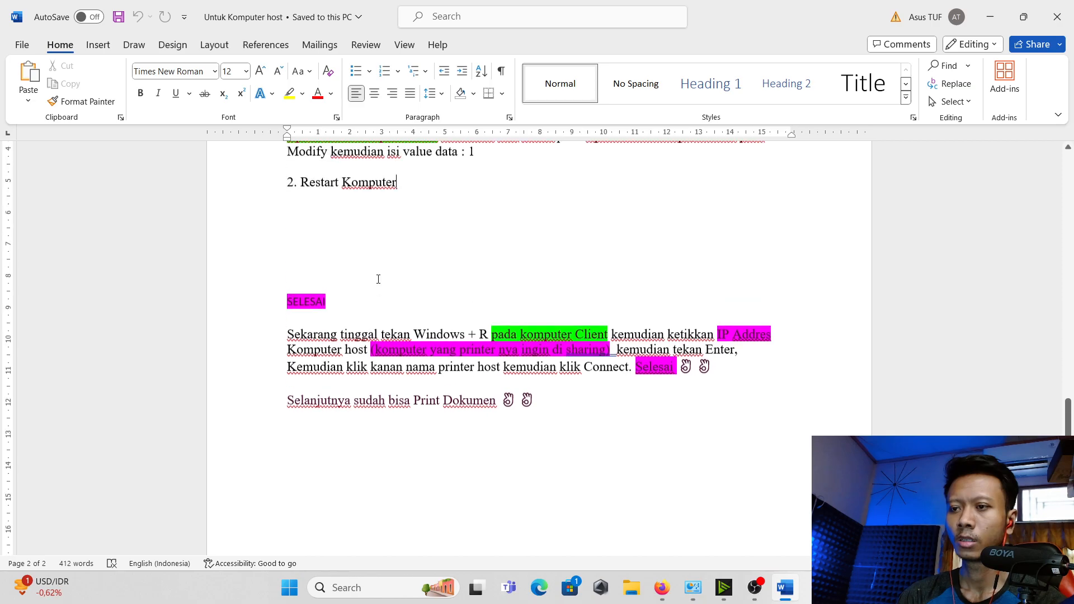
{"action": "scroll", "coordinate": [379, 276], "scroll_direction": "up", "scroll_amount": 3}
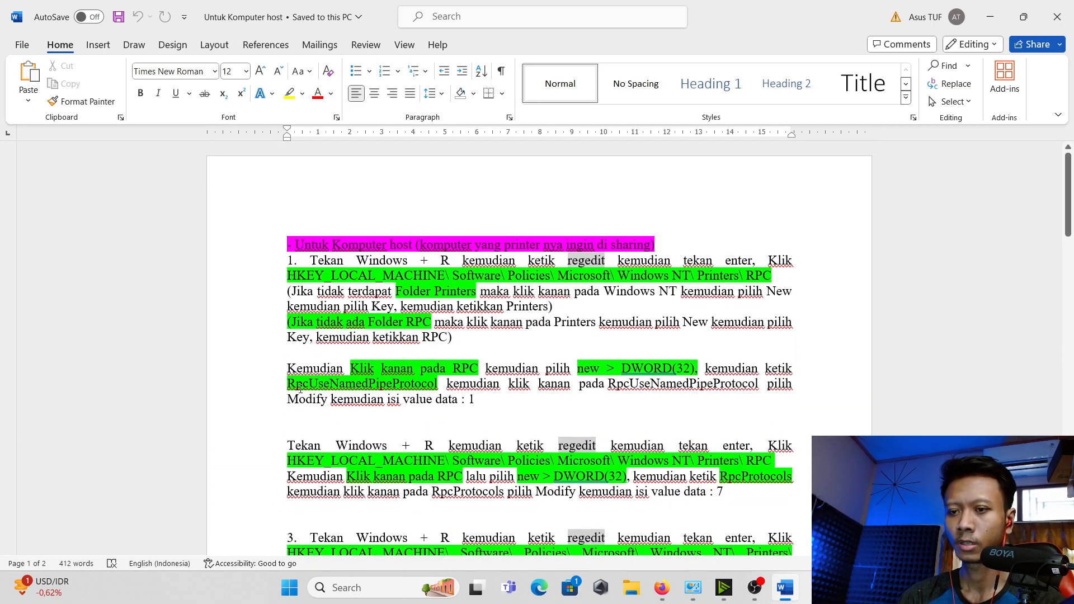
{"action": "scroll", "coordinate": [301, 389], "scroll_direction": "down", "scroll_amount": 1}
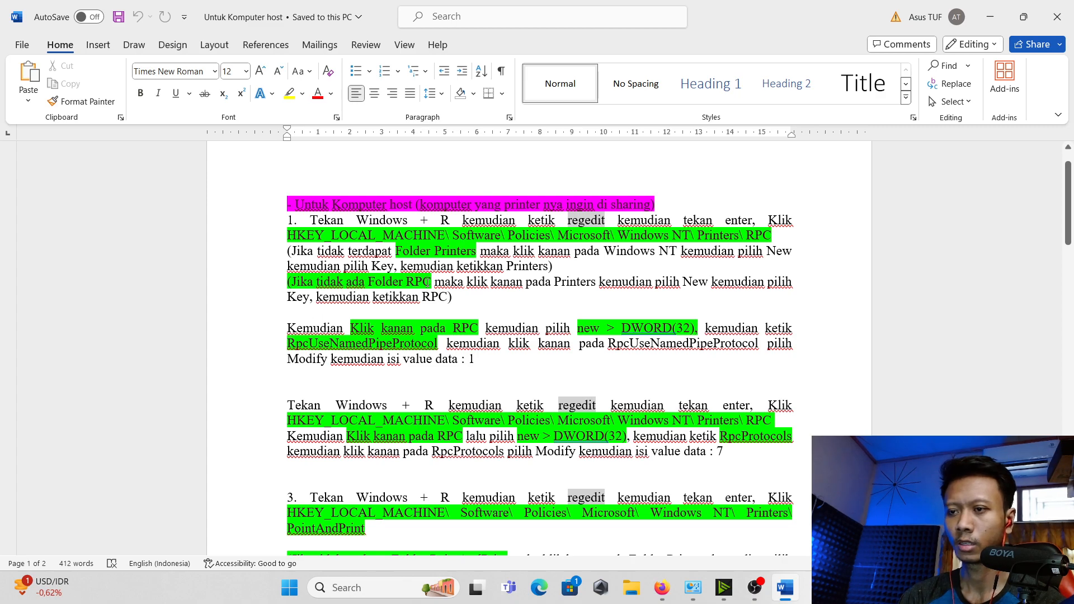
{"action": "left_click_drag", "start_coordinate": [302, 342], "coordinate": [435, 343]}
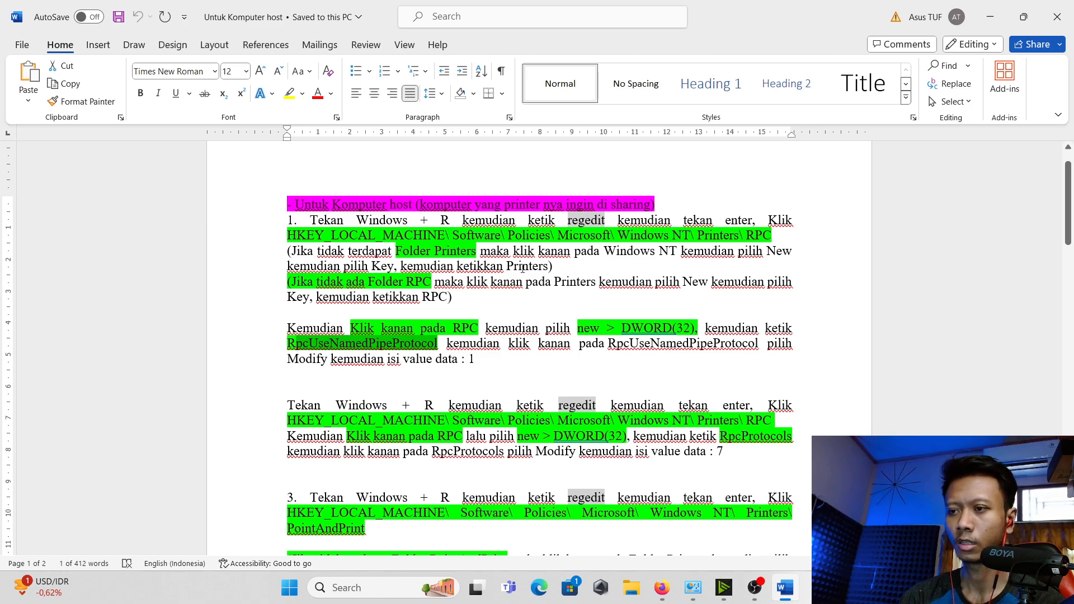
Review the remaining host registry steps, including RestrictDriverInstallationToAdministrators, and the client section, and minimize the document
{"action": "scroll", "coordinate": [486, 378], "scroll_direction": "down", "scroll_amount": 3}
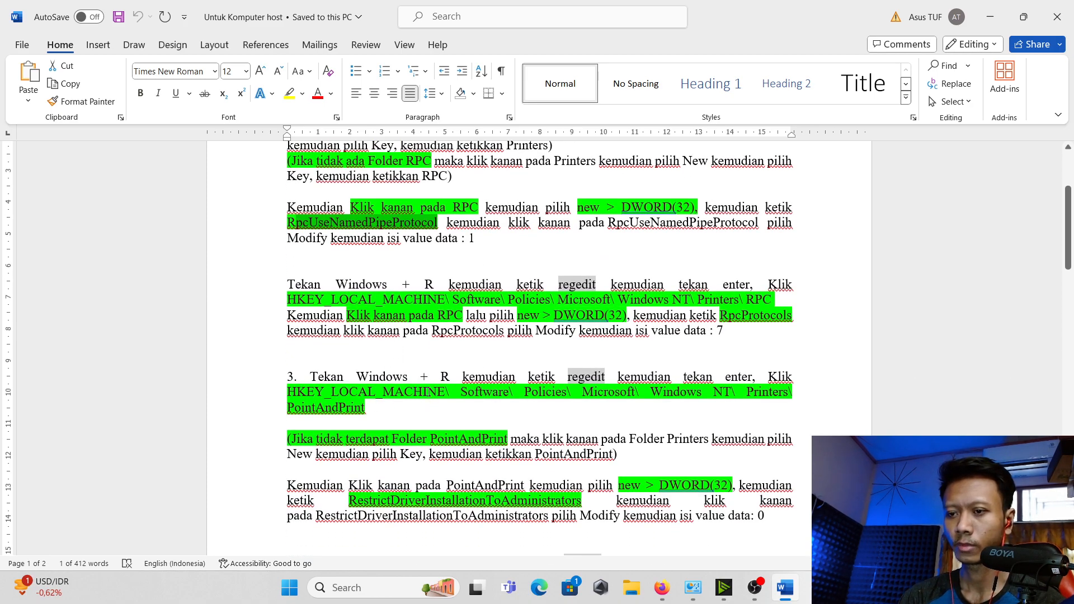
{"action": "scroll", "coordinate": [372, 460], "scroll_direction": "down", "scroll_amount": 2}
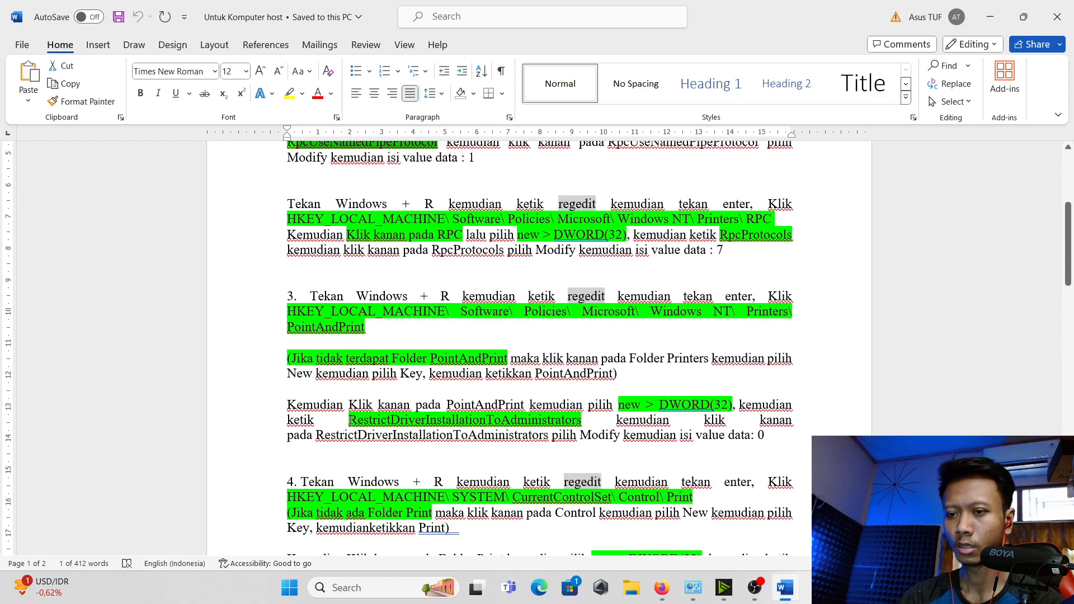
{"action": "left_click_drag", "start_coordinate": [349, 420], "coordinate": [554, 435]}
{"action": "scroll", "coordinate": [555, 434], "scroll_direction": "down", "scroll_amount": 3}
{"action": "left_click", "coordinate": [578, 420]}
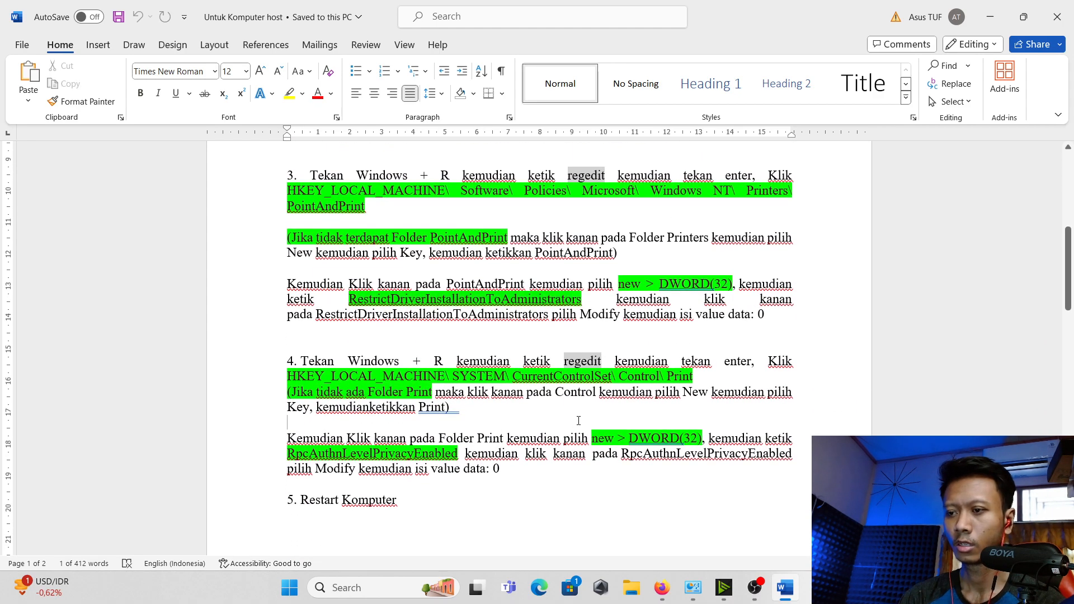
{"action": "scroll", "coordinate": [521, 418], "scroll_direction": "down", "scroll_amount": 3}
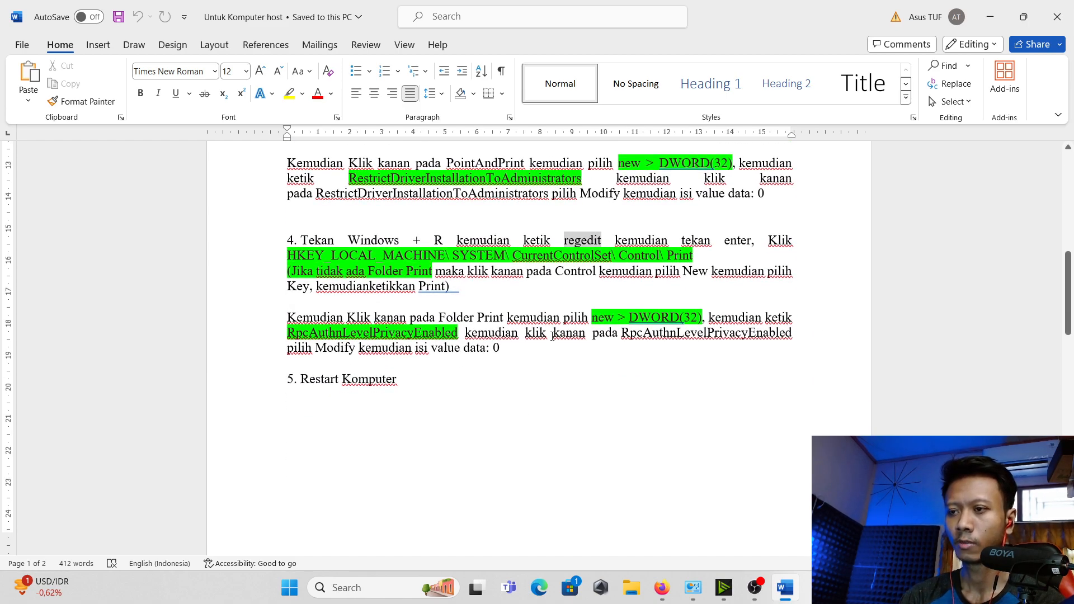
{"action": "scroll", "coordinate": [366, 258], "scroll_direction": "down", "scroll_amount": 12}
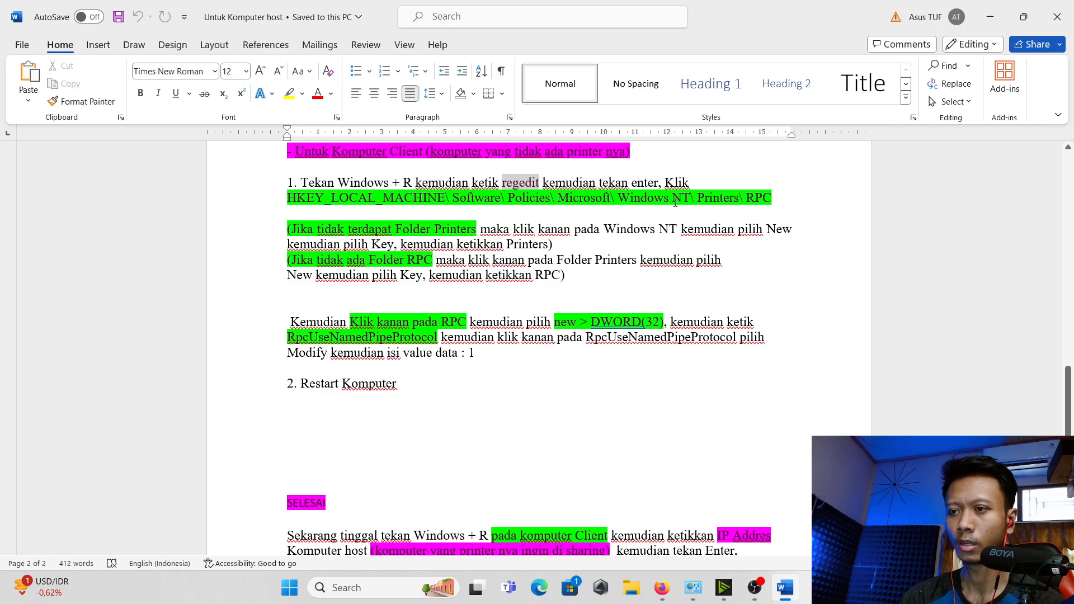
{"action": "left_click", "coordinate": [991, 18]}
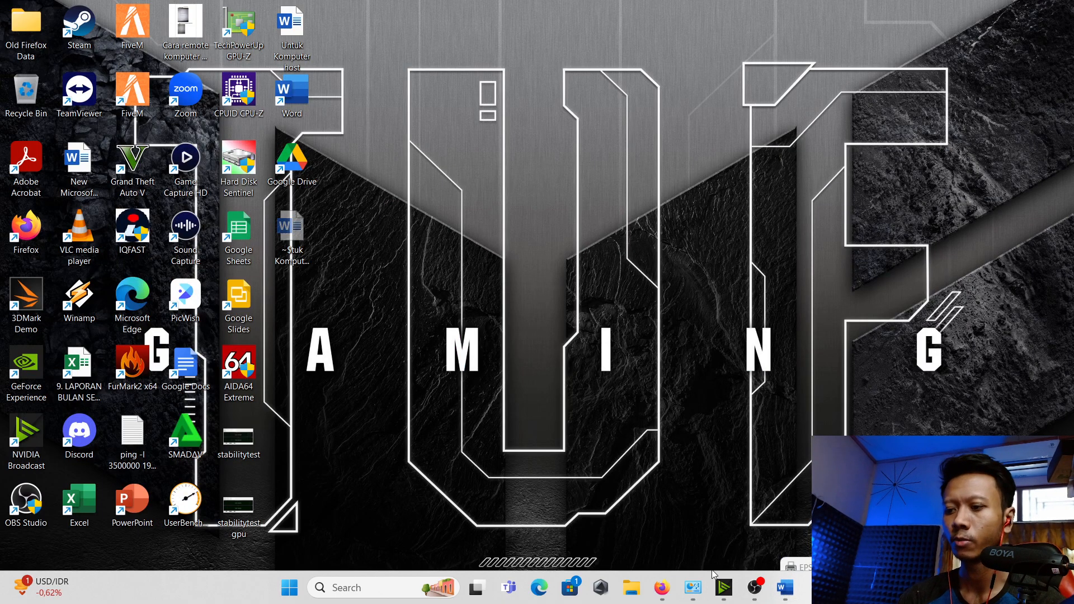
Switch to Firefox and open google.com in the current tab
{"action": "mouse_move", "coordinate": [671, 599]}
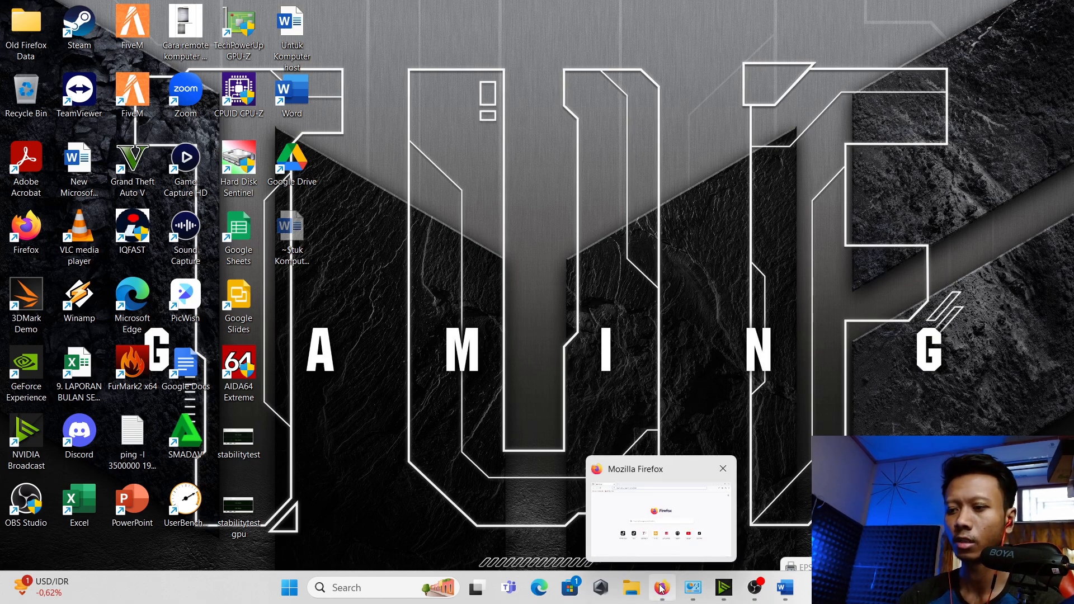
{"action": "left_click", "coordinate": [662, 588]}
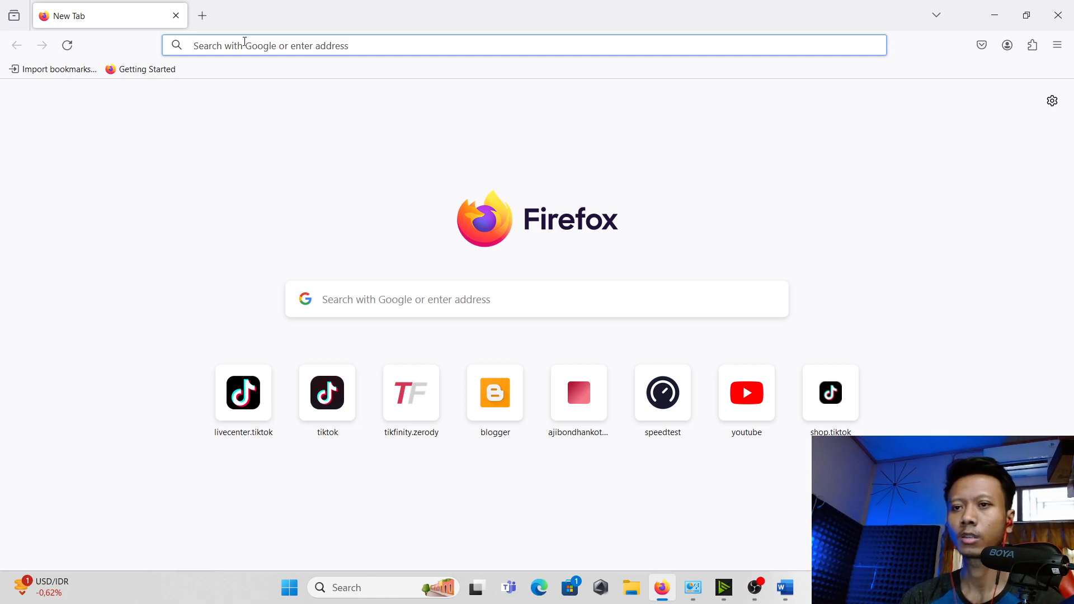
{"action": "left_click", "coordinate": [246, 42]}
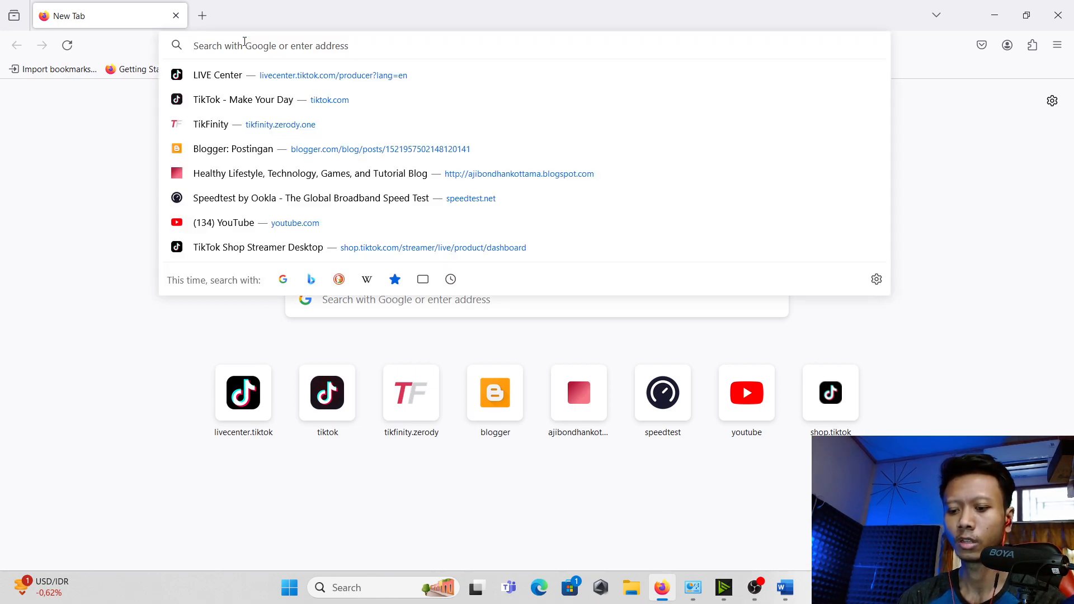
{"action": "type", "text": "go"}
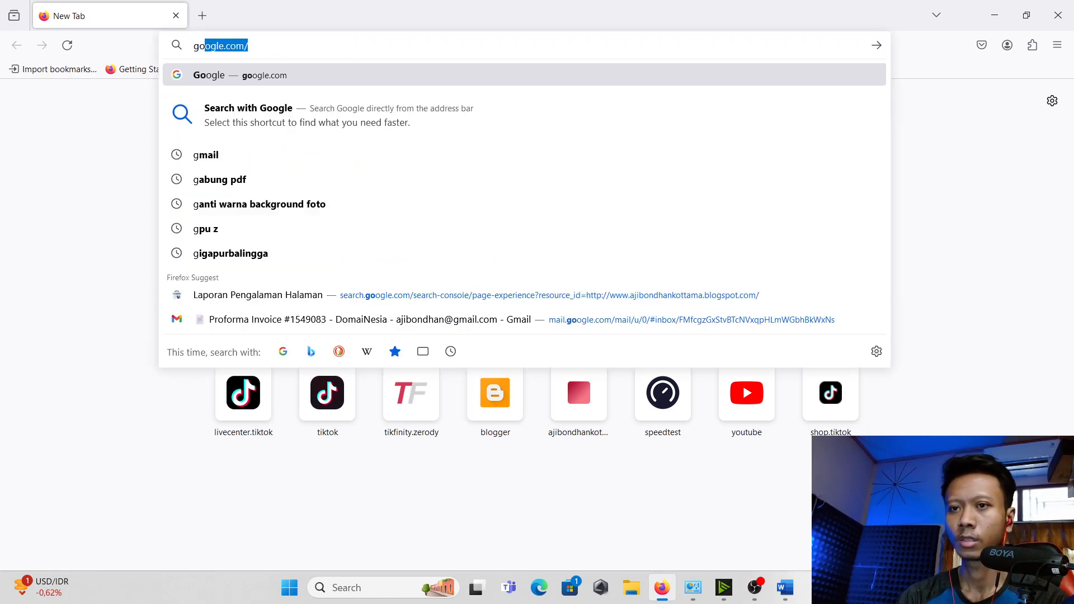
{"action": "key", "text": "Return"}
Search Google for berbagitutorial.com and open the Berbagi Tutorial Dot Com site
{"action": "left_click", "coordinate": [404, 251]}
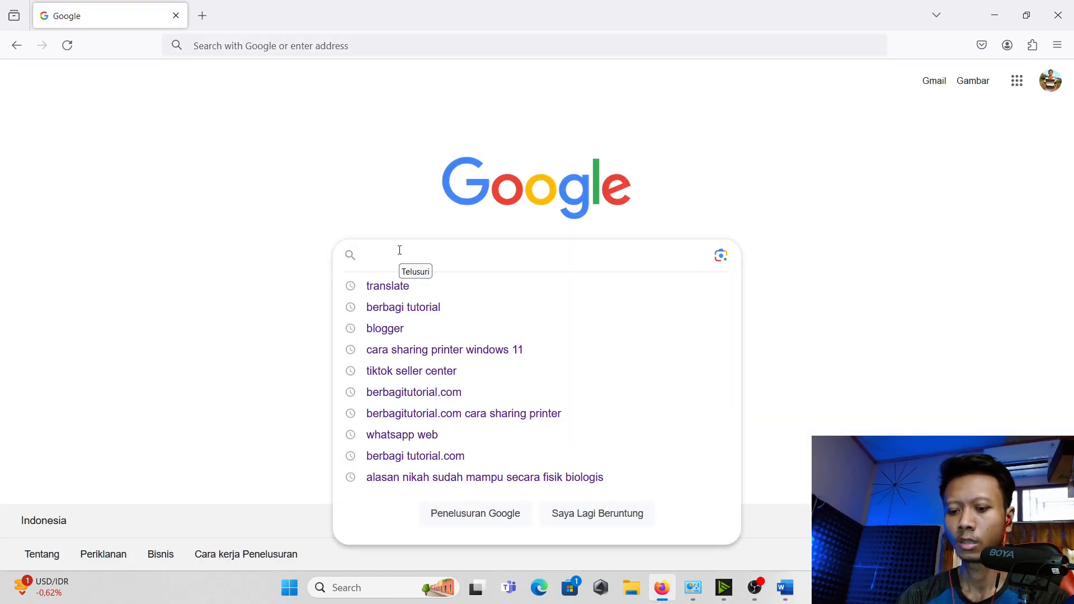
{"action": "type", "text": "berbagitu"}
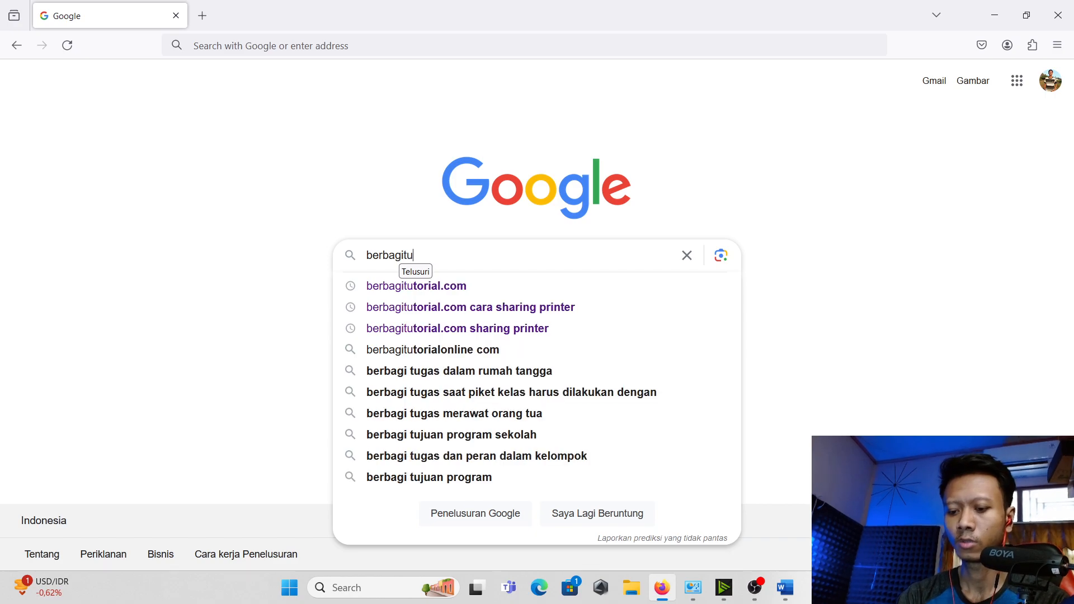
{"action": "type", "text": "torial.com"}
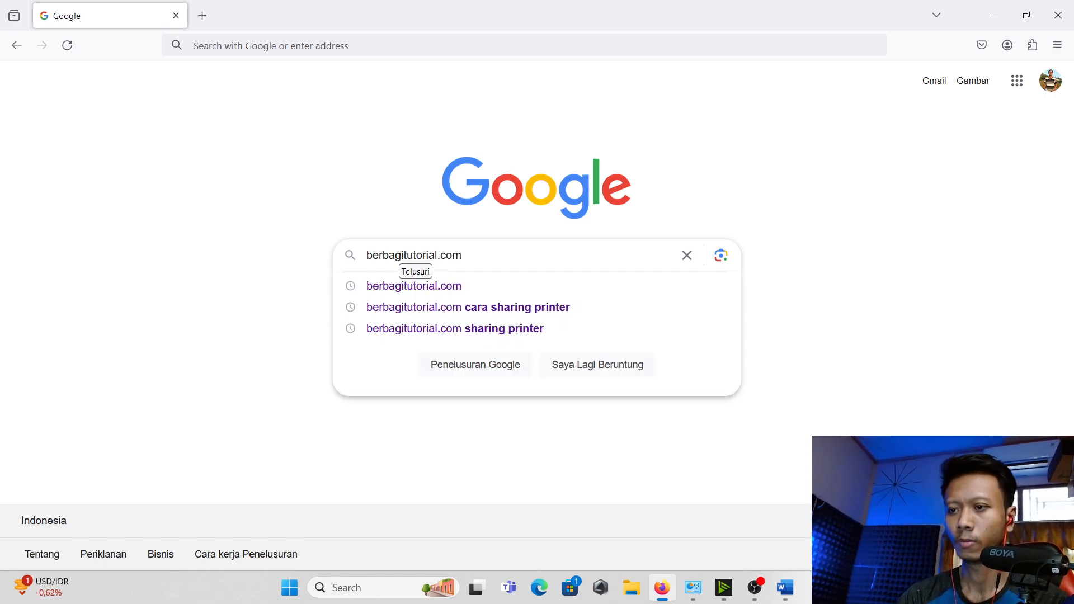
{"action": "key", "text": "Return"}
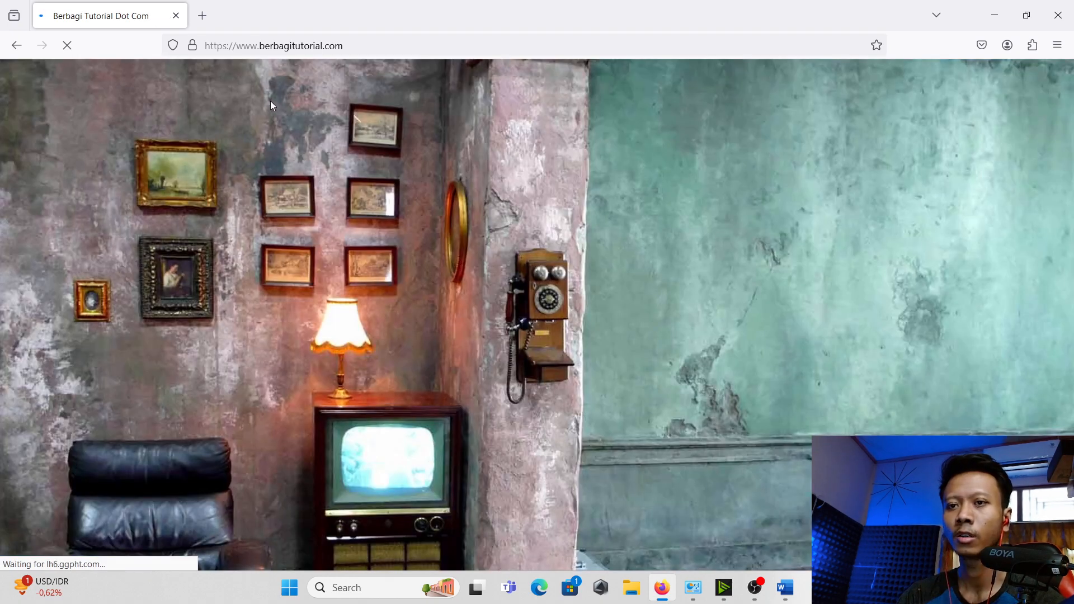
Find the blog post "Cara Sharing Printer Windows 11 22h2" dated 27 April 2024 and open it
{"action": "scroll", "coordinate": [457, 283], "scroll_direction": "down", "scroll_amount": 2}
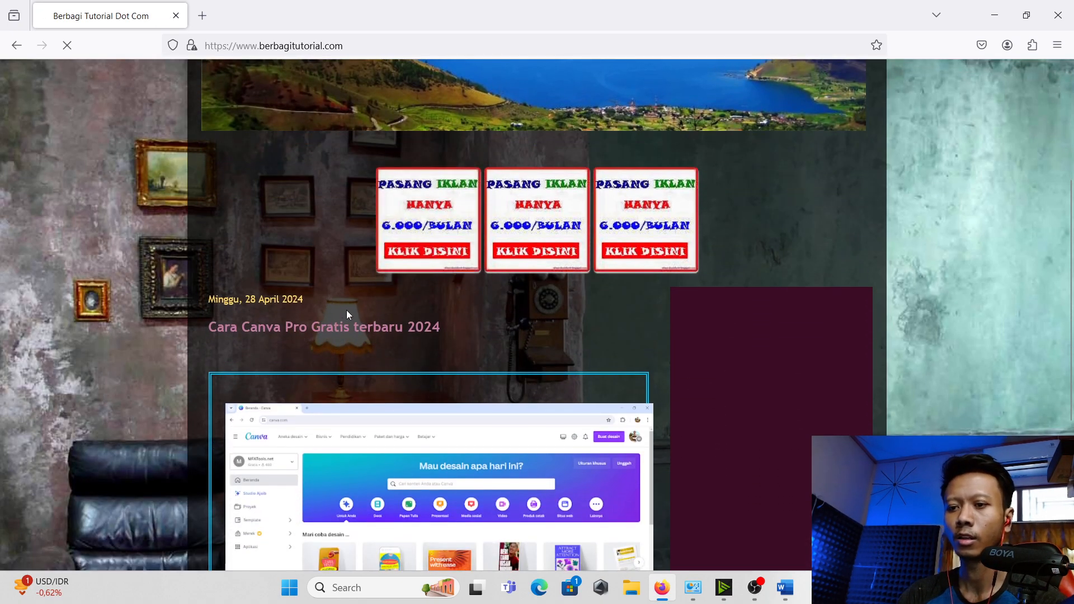
{"action": "scroll", "coordinate": [355, 310], "scroll_direction": "down", "scroll_amount": 3}
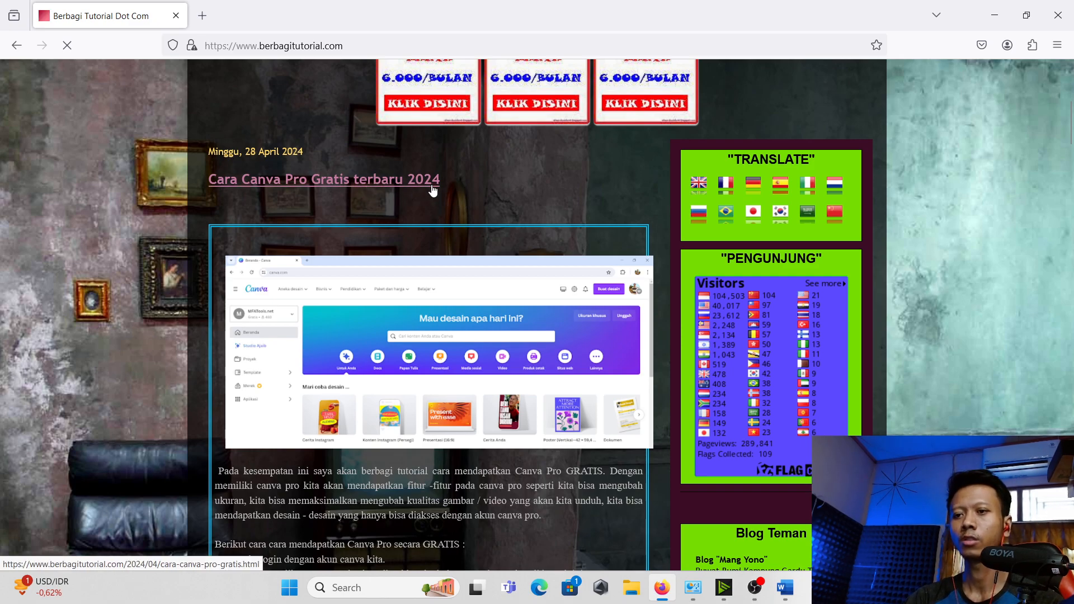
{"action": "scroll", "coordinate": [311, 240], "scroll_direction": "down", "scroll_amount": 3}
{"action": "scroll", "coordinate": [405, 234], "scroll_direction": "up", "scroll_amount": 4}
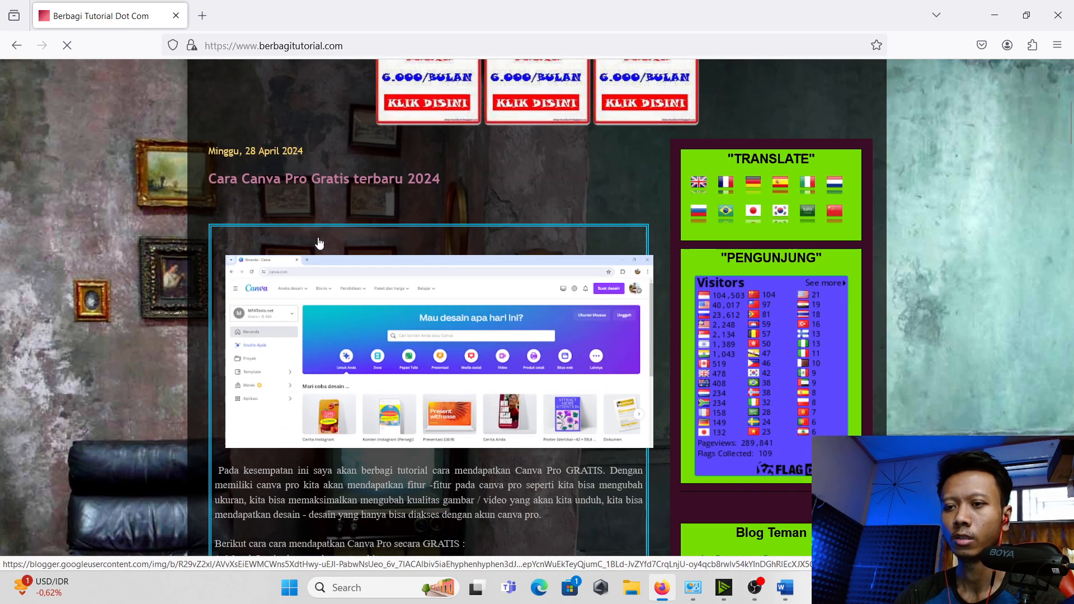
{"action": "scroll", "coordinate": [473, 293], "scroll_direction": "down", "scroll_amount": 10}
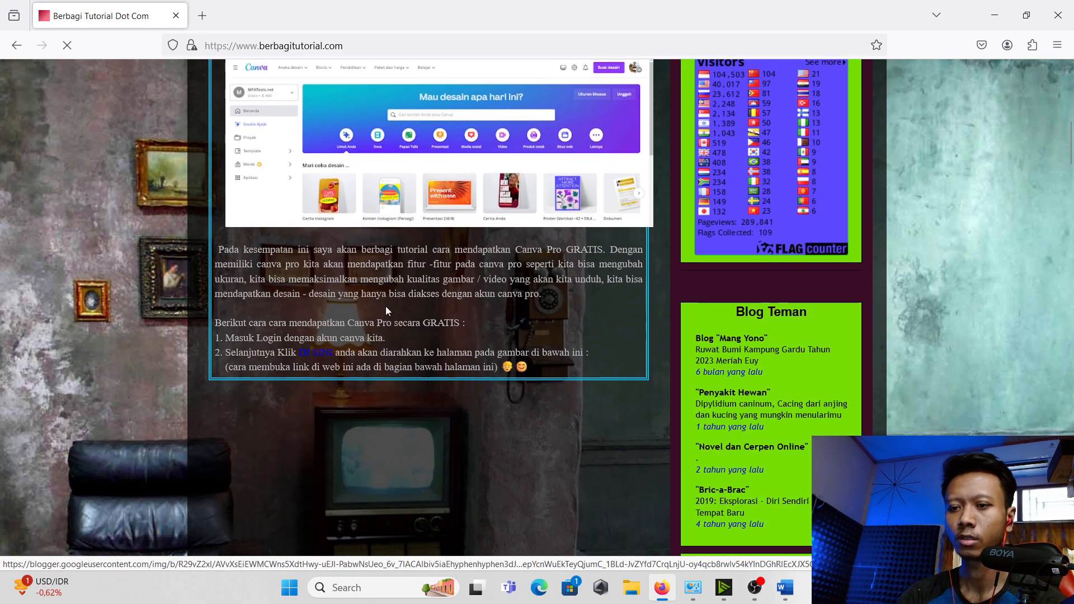
{"action": "scroll", "coordinate": [391, 300], "scroll_direction": "down", "scroll_amount": 7}
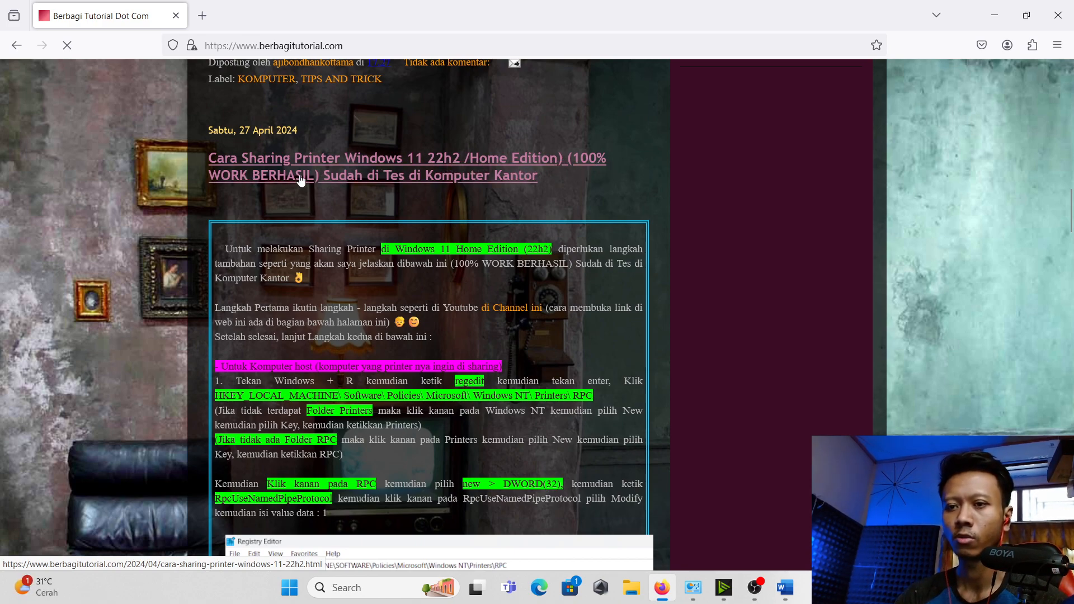
{"action": "scroll", "coordinate": [383, 193], "scroll_direction": "down", "scroll_amount": 1}
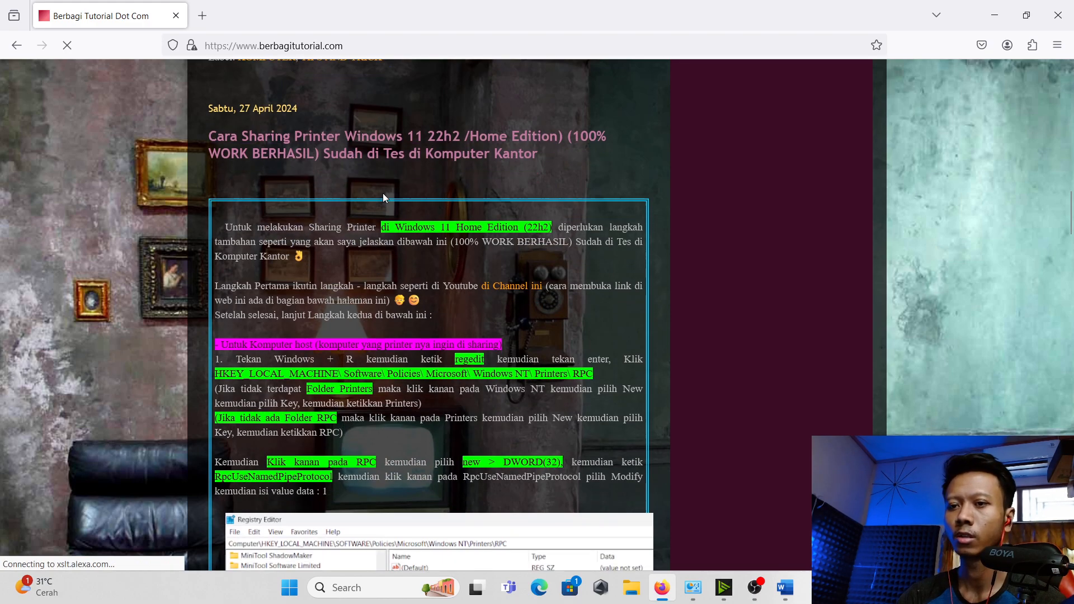
{"action": "scroll", "coordinate": [381, 142], "scroll_direction": "up", "scroll_amount": 1}
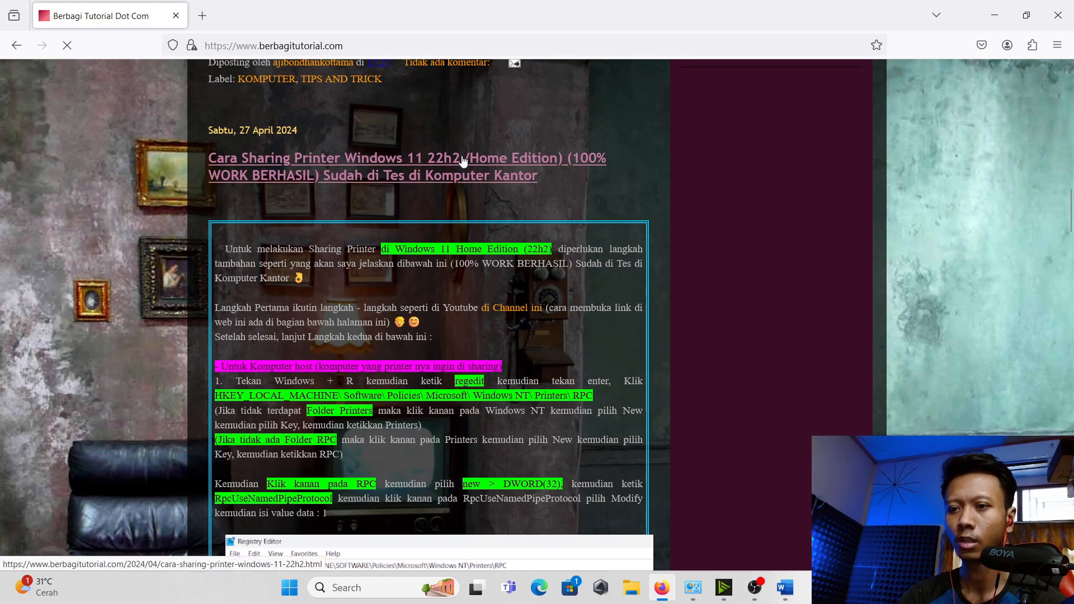
{"action": "left_click", "coordinate": [462, 161]}
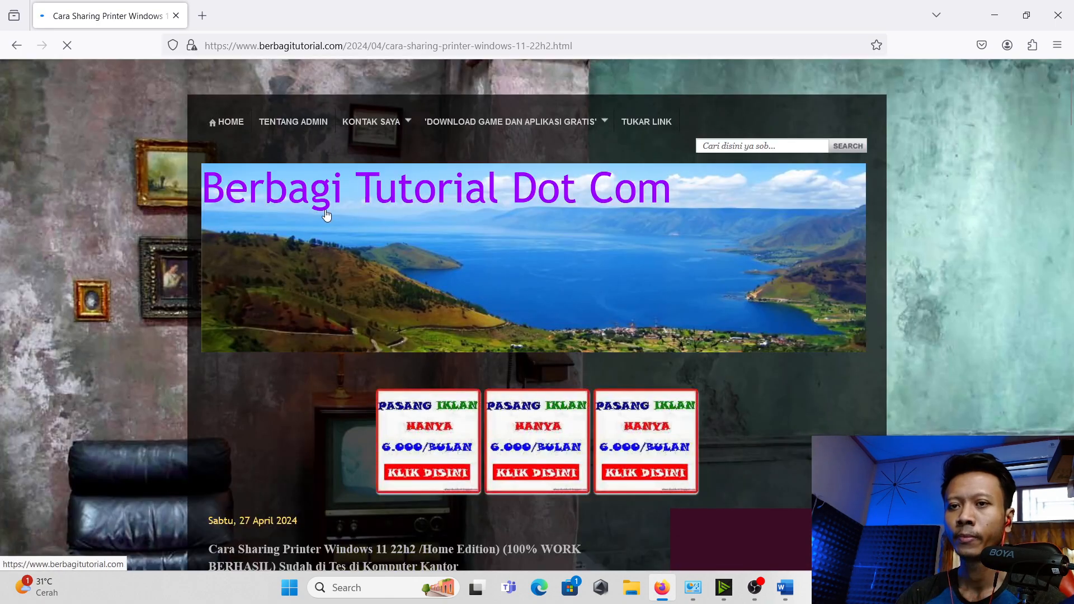
Read the article's first host instruction and try to copy the value name RpcUseNamedPipeProtocol from it
{"action": "scroll", "coordinate": [385, 265], "scroll_direction": "down", "scroll_amount": 7}
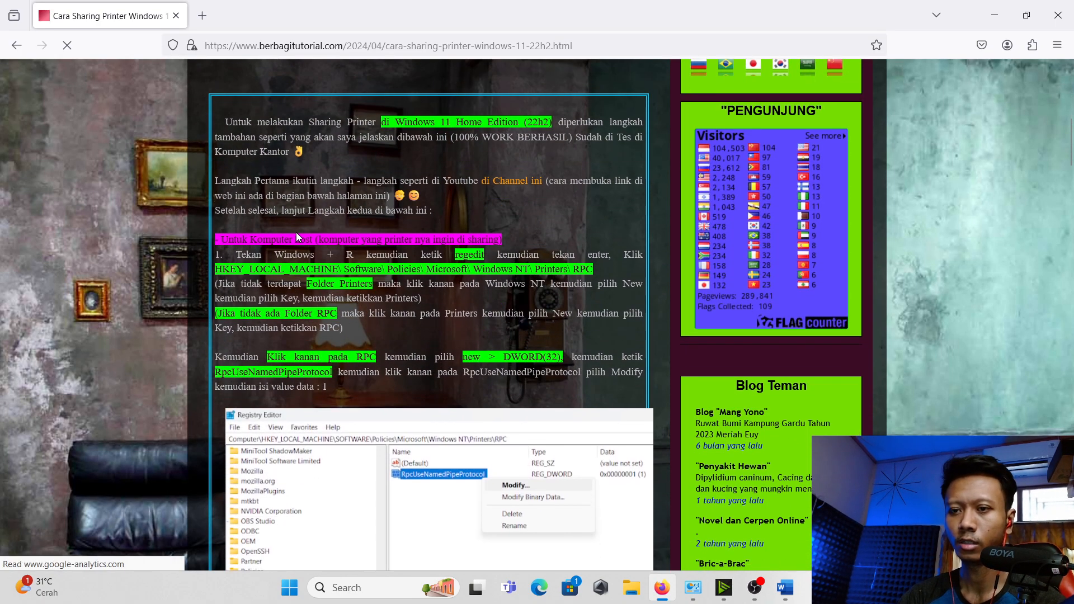
{"action": "scroll", "coordinate": [297, 238], "scroll_direction": "down", "scroll_amount": 3}
{"action": "scroll", "coordinate": [449, 167], "scroll_direction": "up", "scroll_amount": 1}
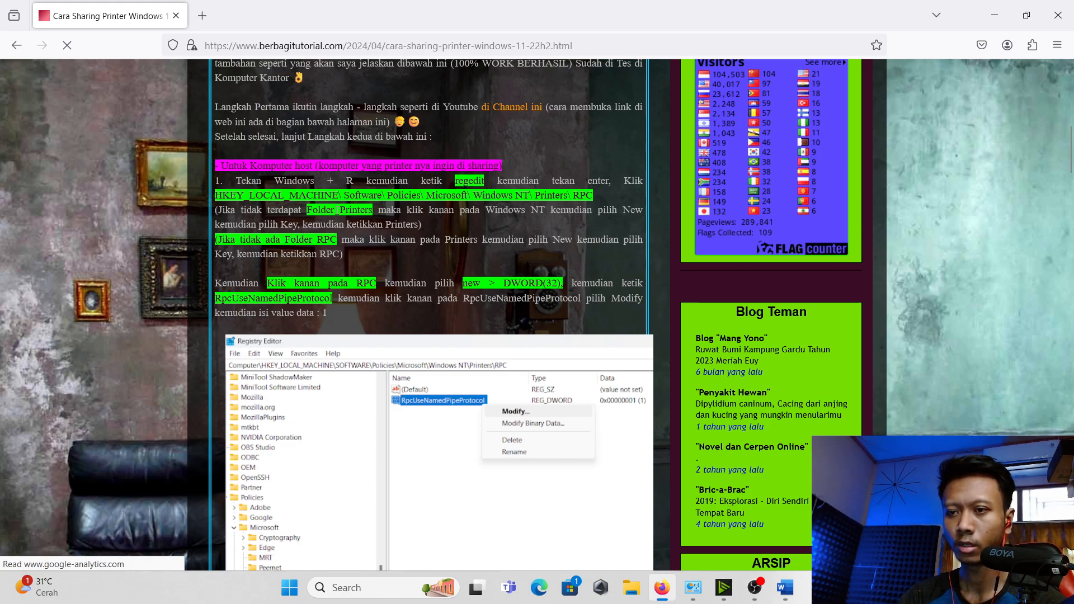
{"action": "left_click_drag", "start_coordinate": [217, 299], "coordinate": [331, 300]}
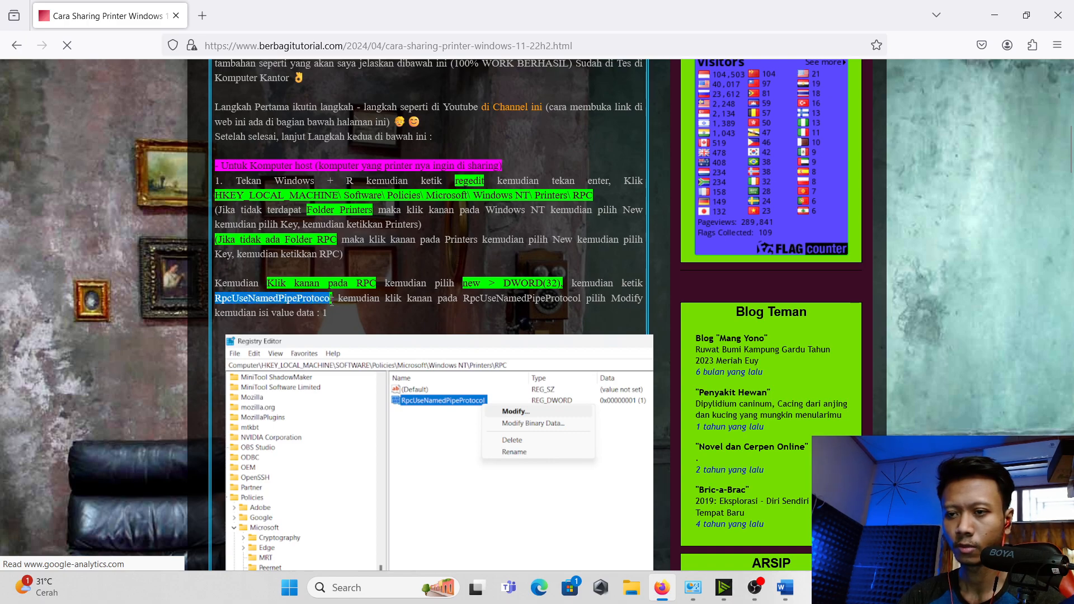
{"action": "right_click", "coordinate": [314, 302]}
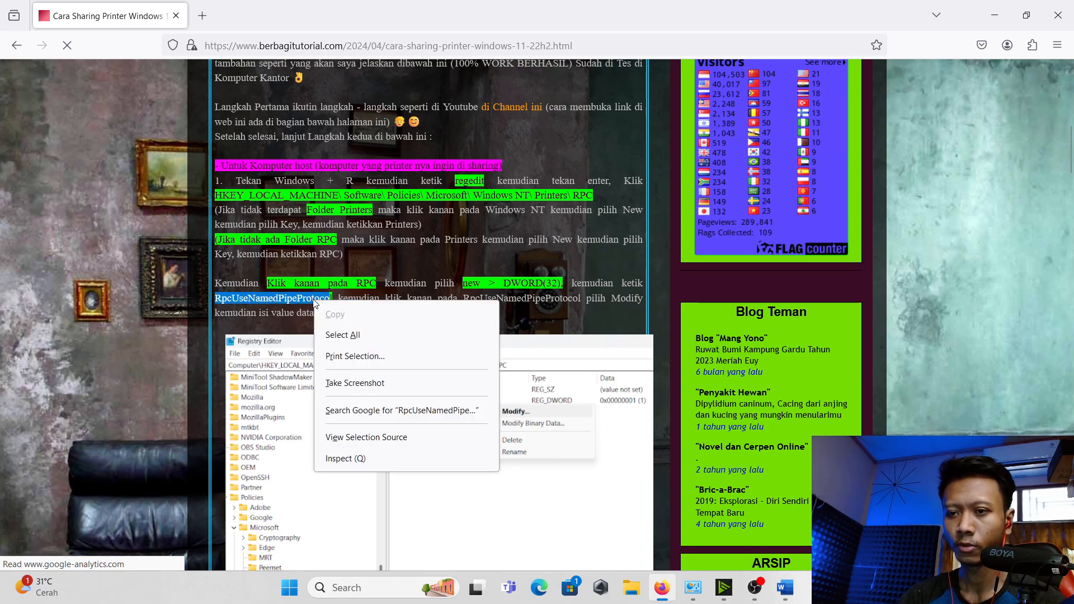
{"action": "left_click", "coordinate": [269, 297]}
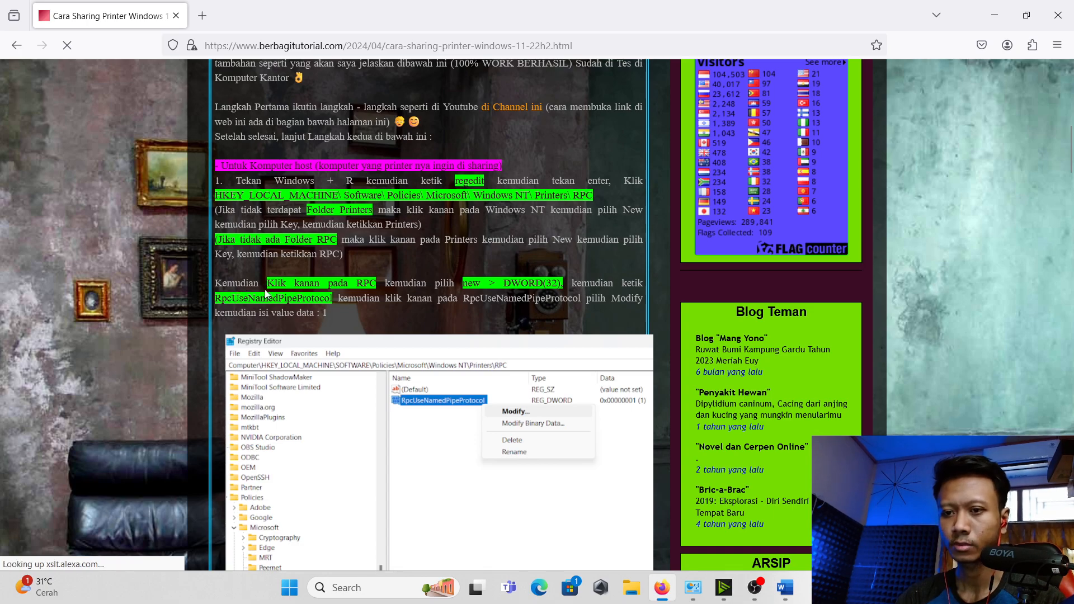
Review the article's remaining host registry steps and the client computer section, and minimize Firefox
{"action": "scroll", "coordinate": [351, 296], "scroll_direction": "down", "scroll_amount": 15}
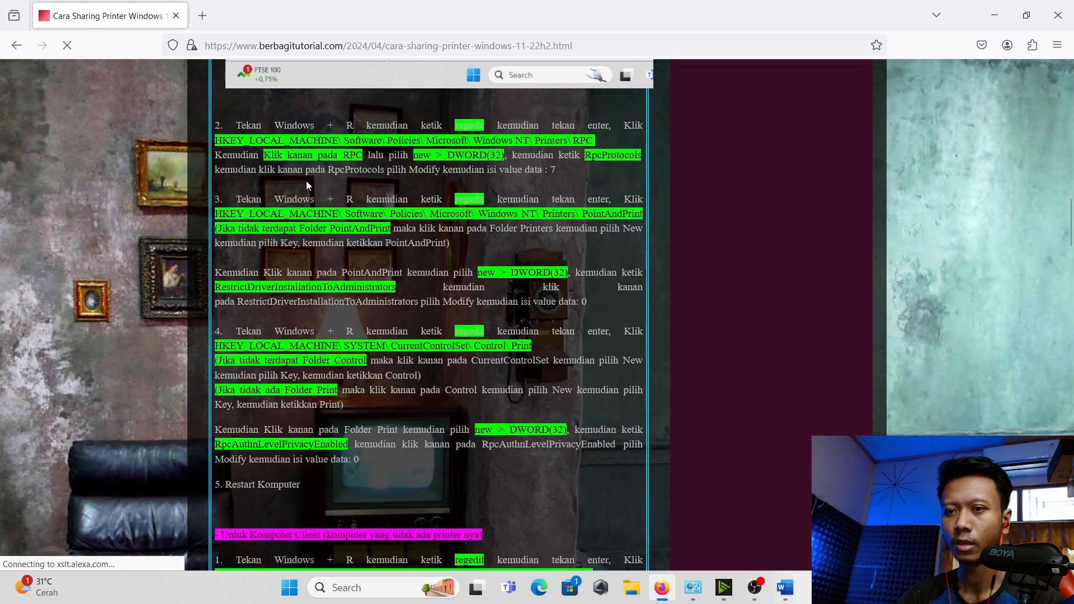
{"action": "scroll", "coordinate": [314, 191], "scroll_direction": "down", "scroll_amount": 6}
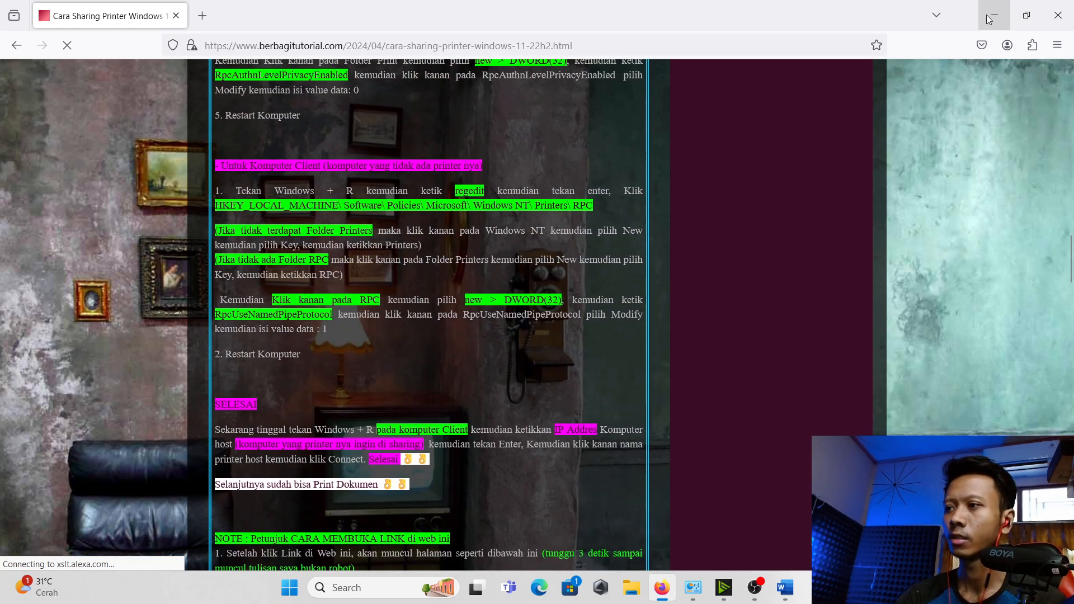
{"action": "left_click", "coordinate": [985, 20]}
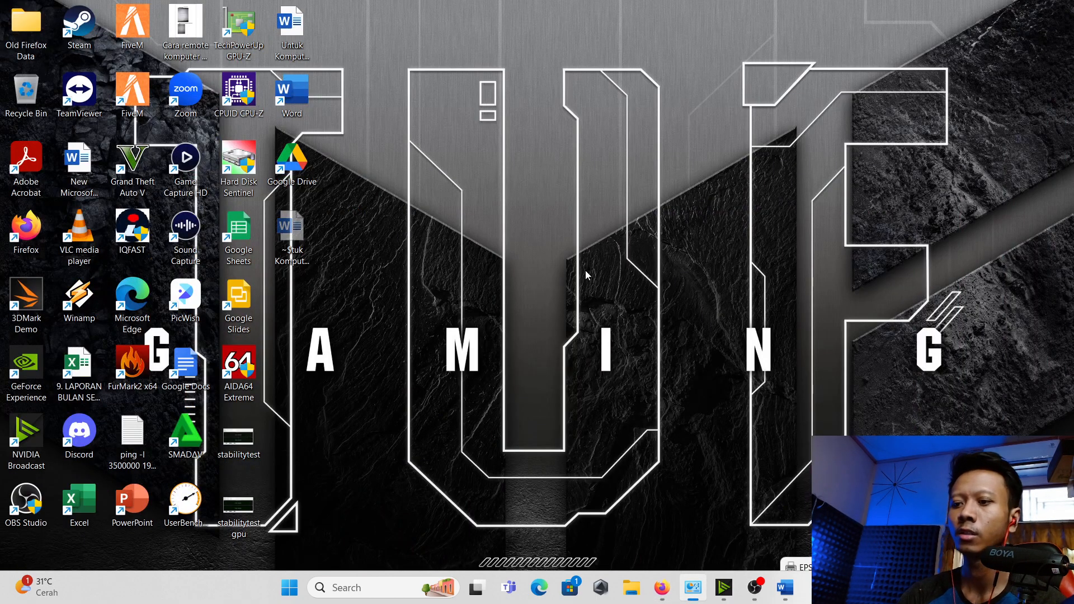
Switch to OBS Studio to reach its recording controls
{"action": "mouse_move", "coordinate": [755, 590]}
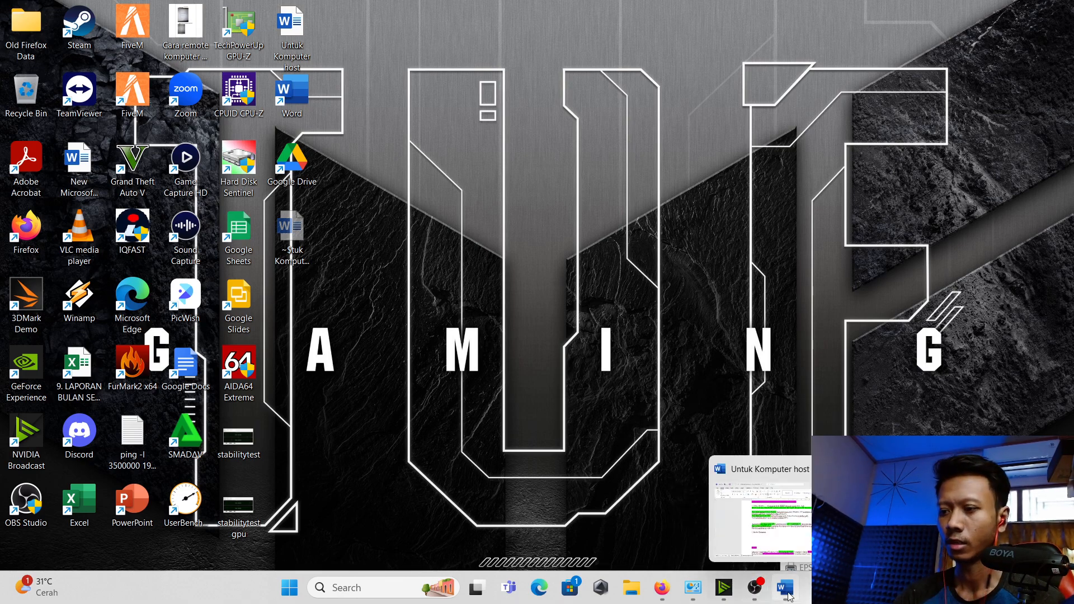
{"action": "left_click", "coordinate": [759, 590]}
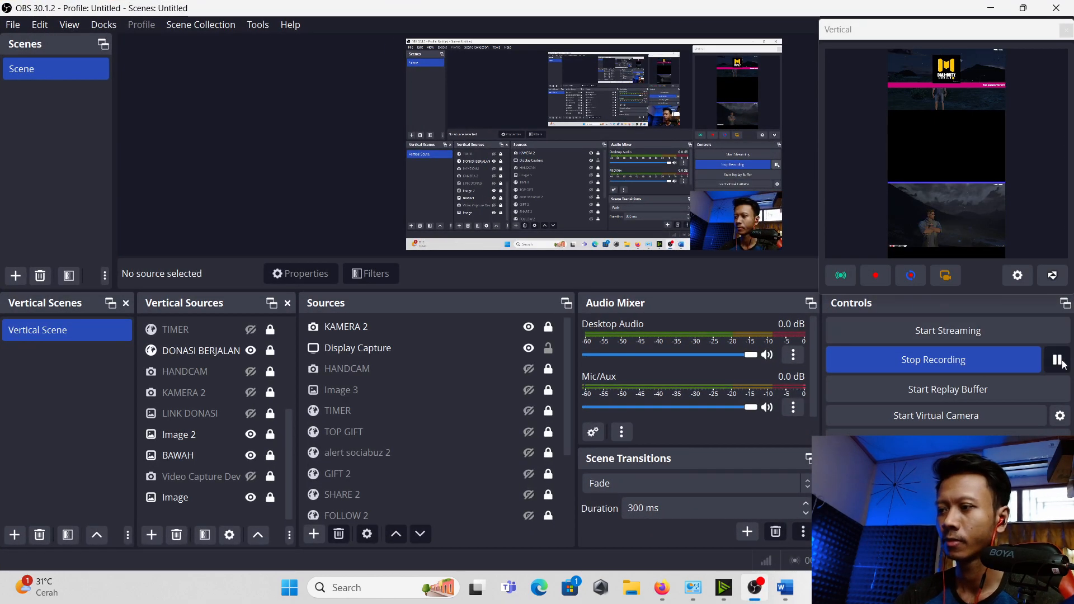